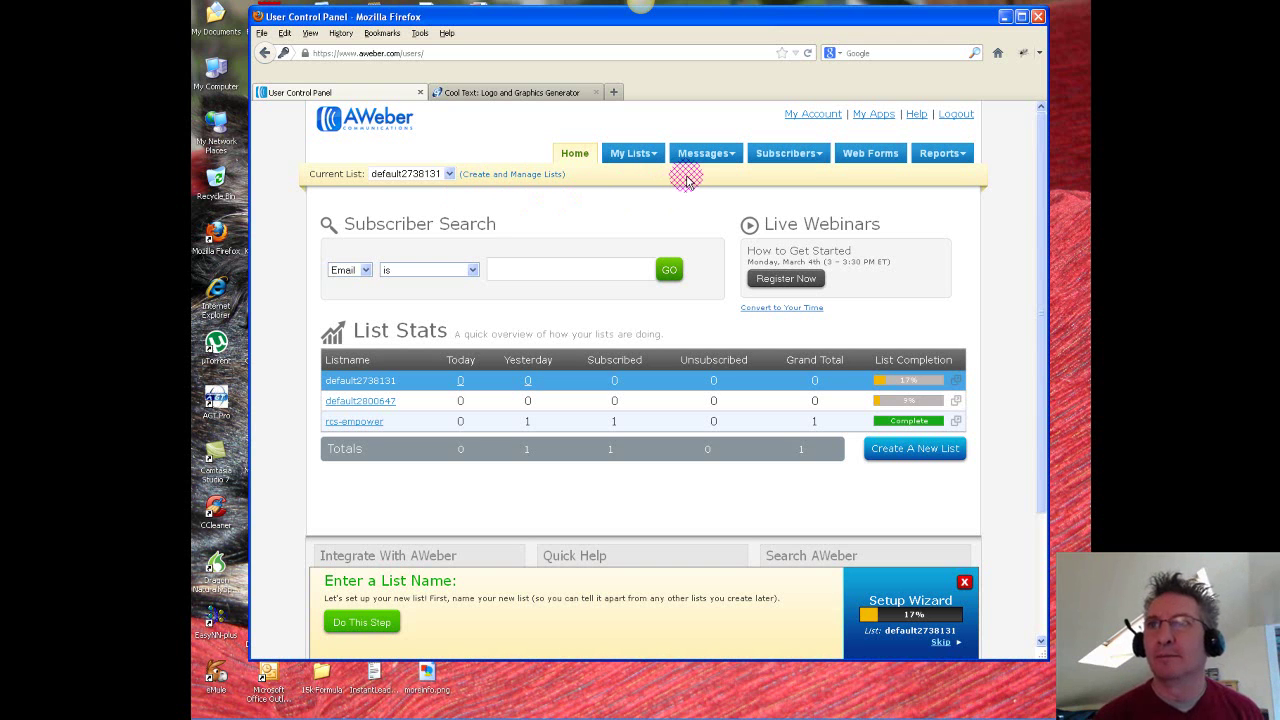
Step: Open the Follow Up messages of the current list and dismiss the Setup Wizard
click(705, 153)
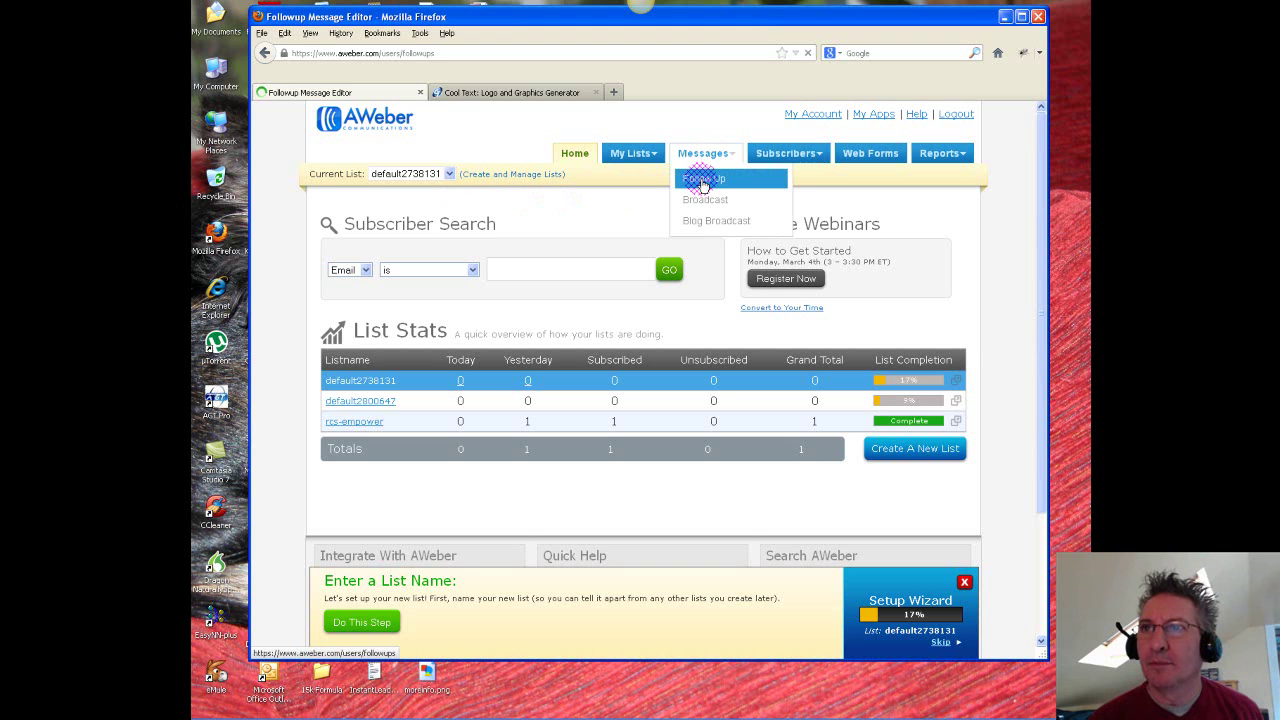
click(703, 180)
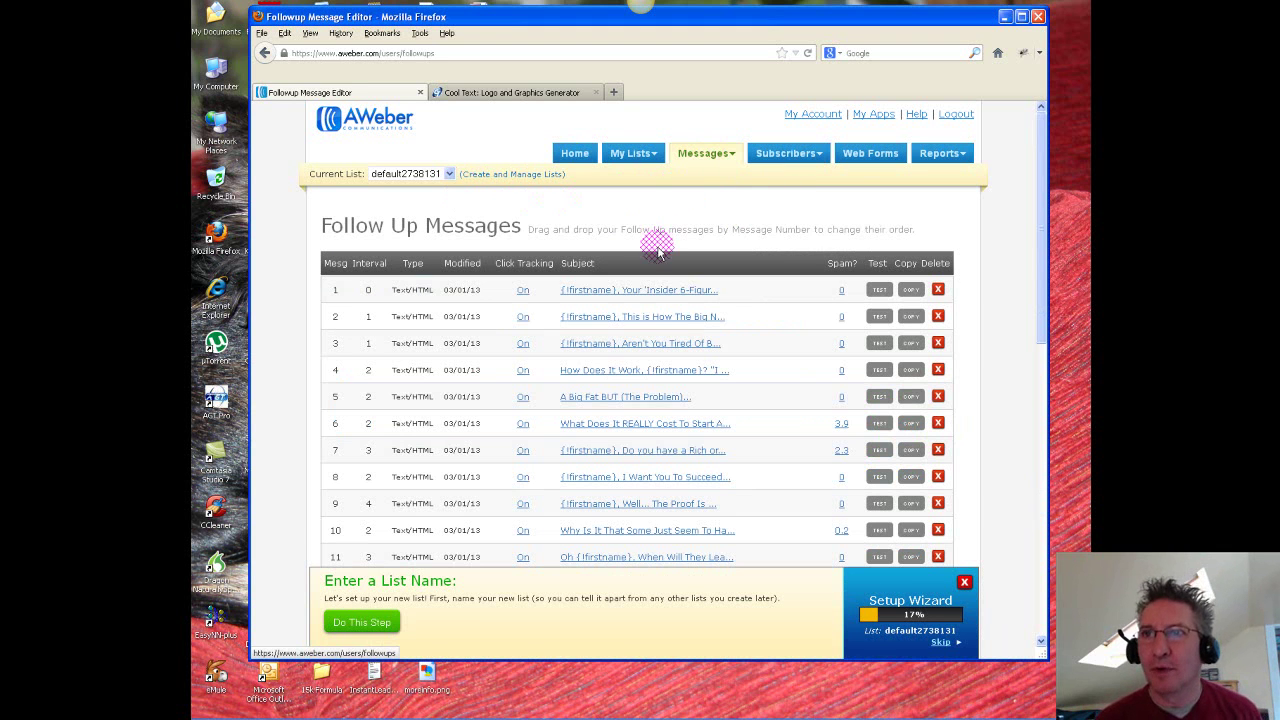
click(702, 168)
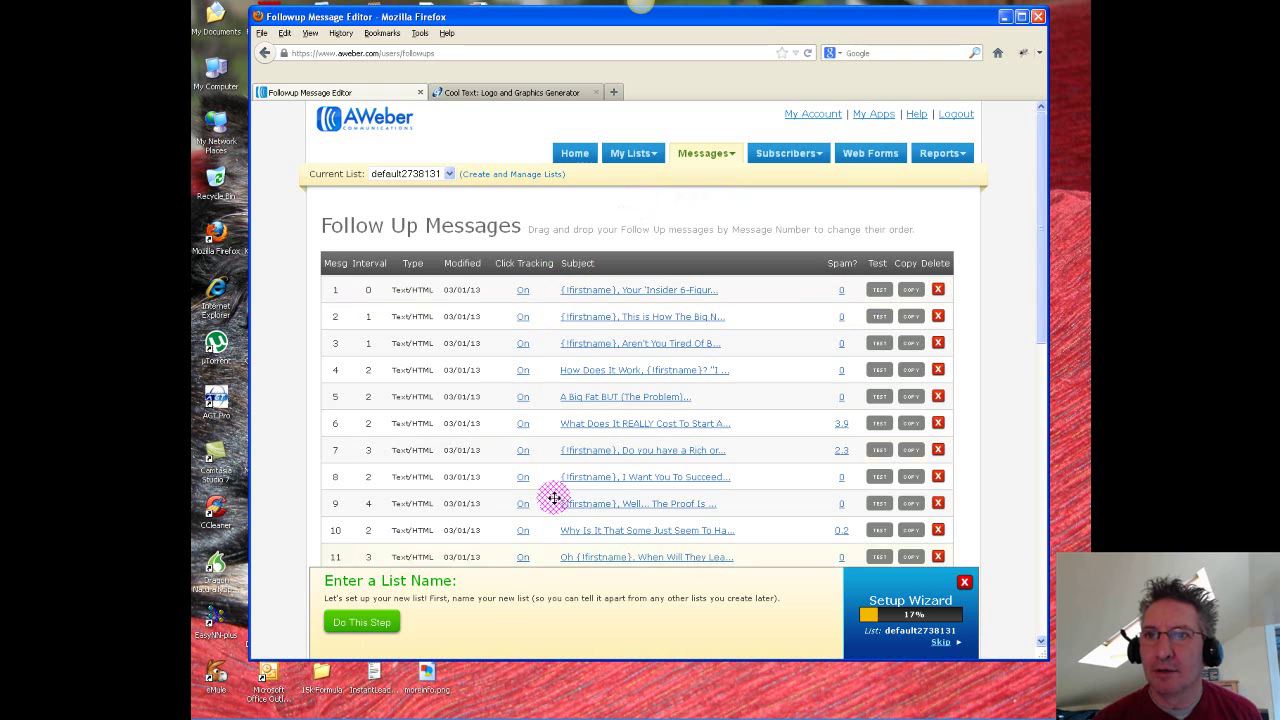
click(964, 582)
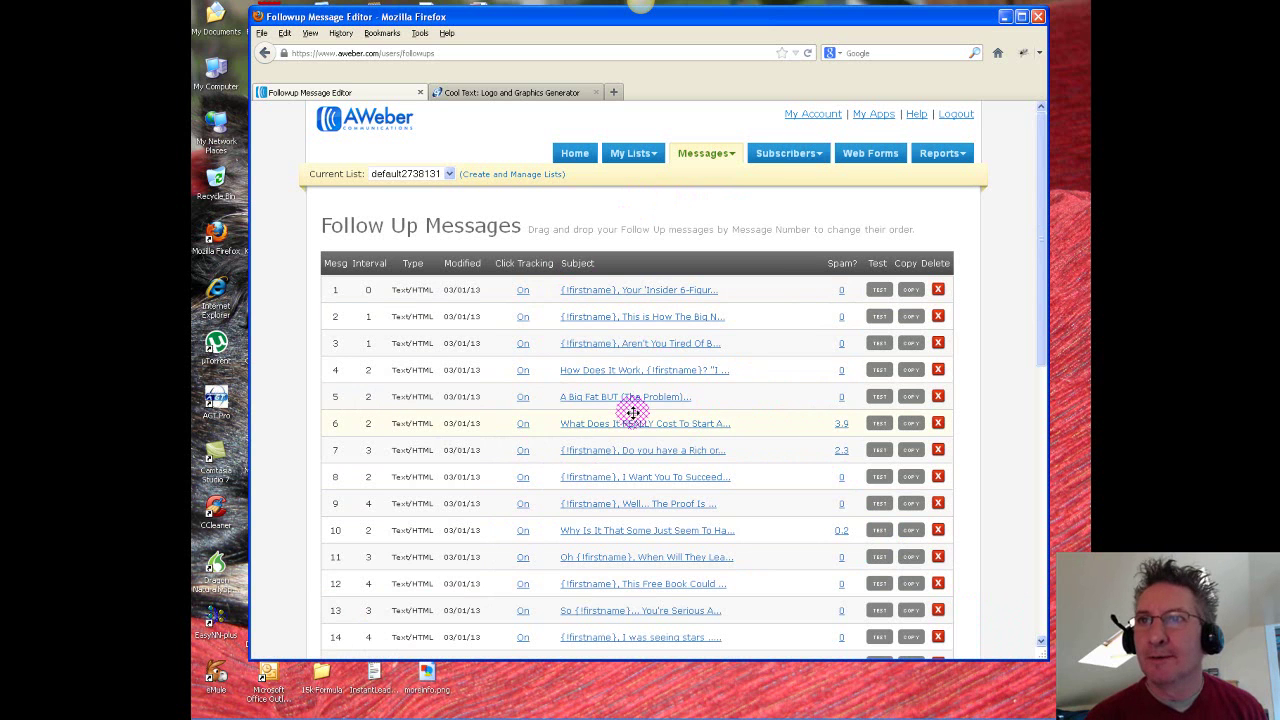
Step: Start a new HTML follow-up message and close the template chooser without applying a template
scroll(632, 412, down, 3)
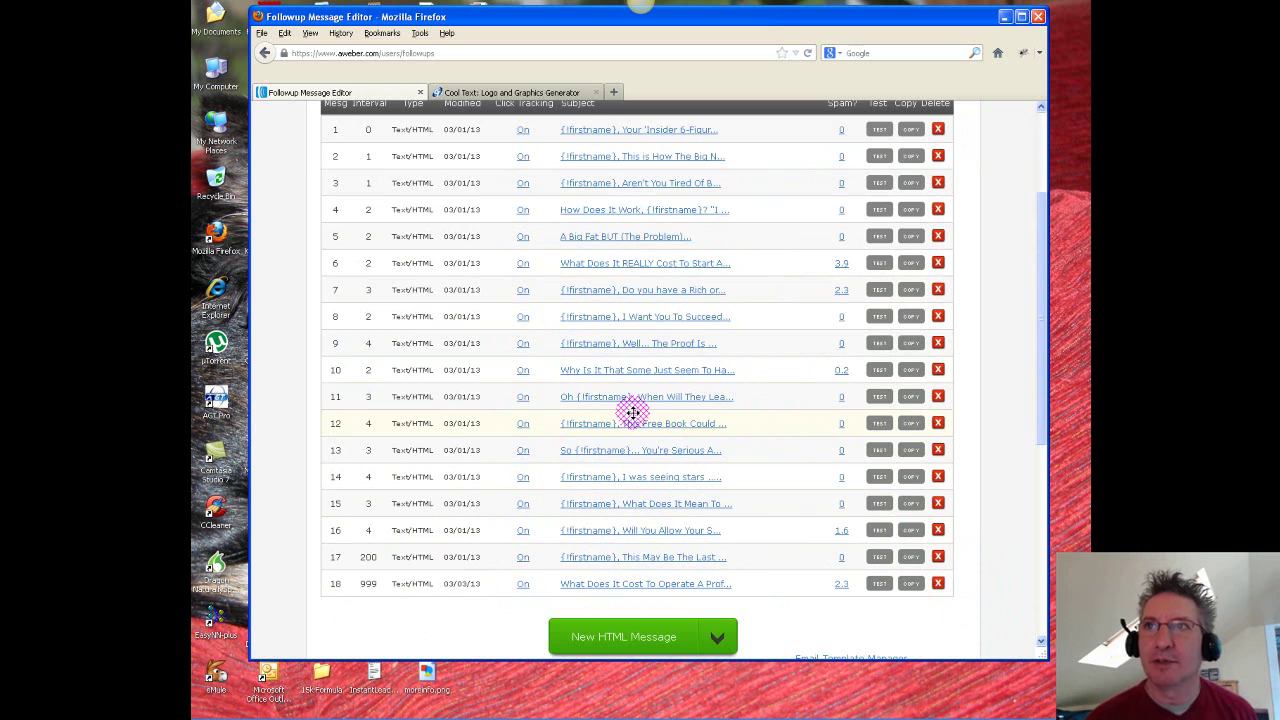
click(616, 643)
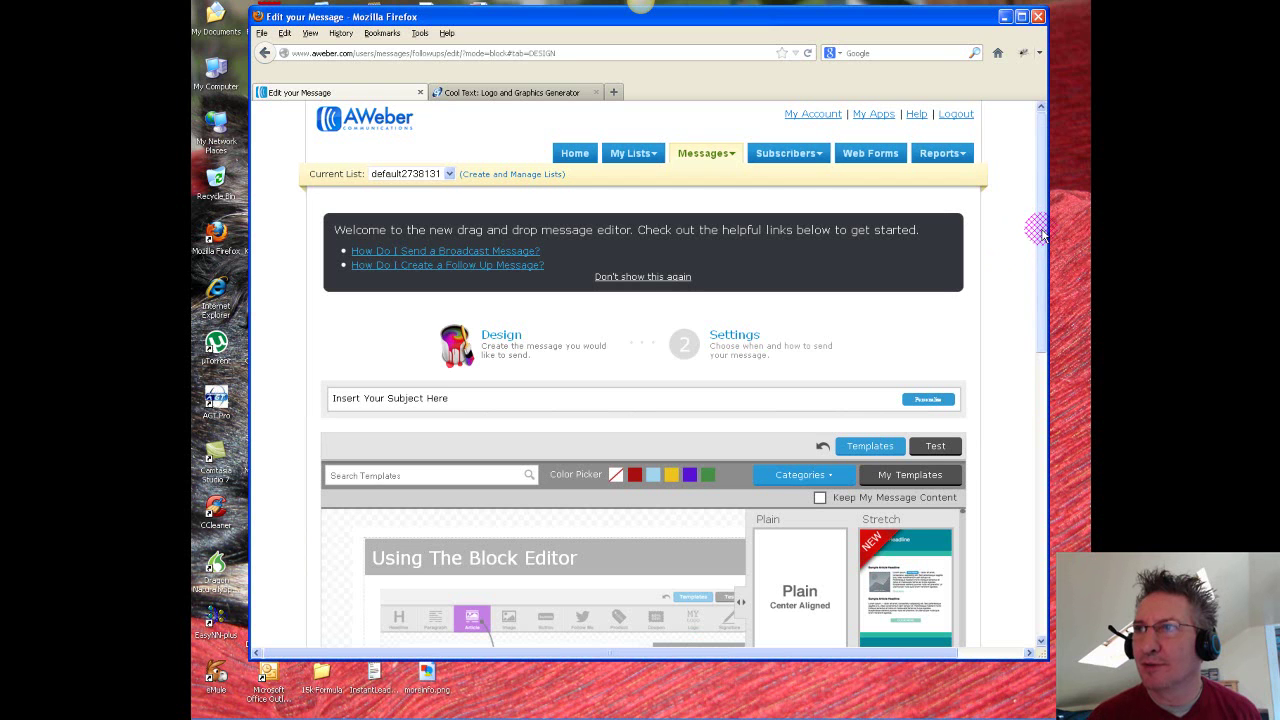
drag(1042, 238, 1037, 404)
scroll(563, 329, down, 1)
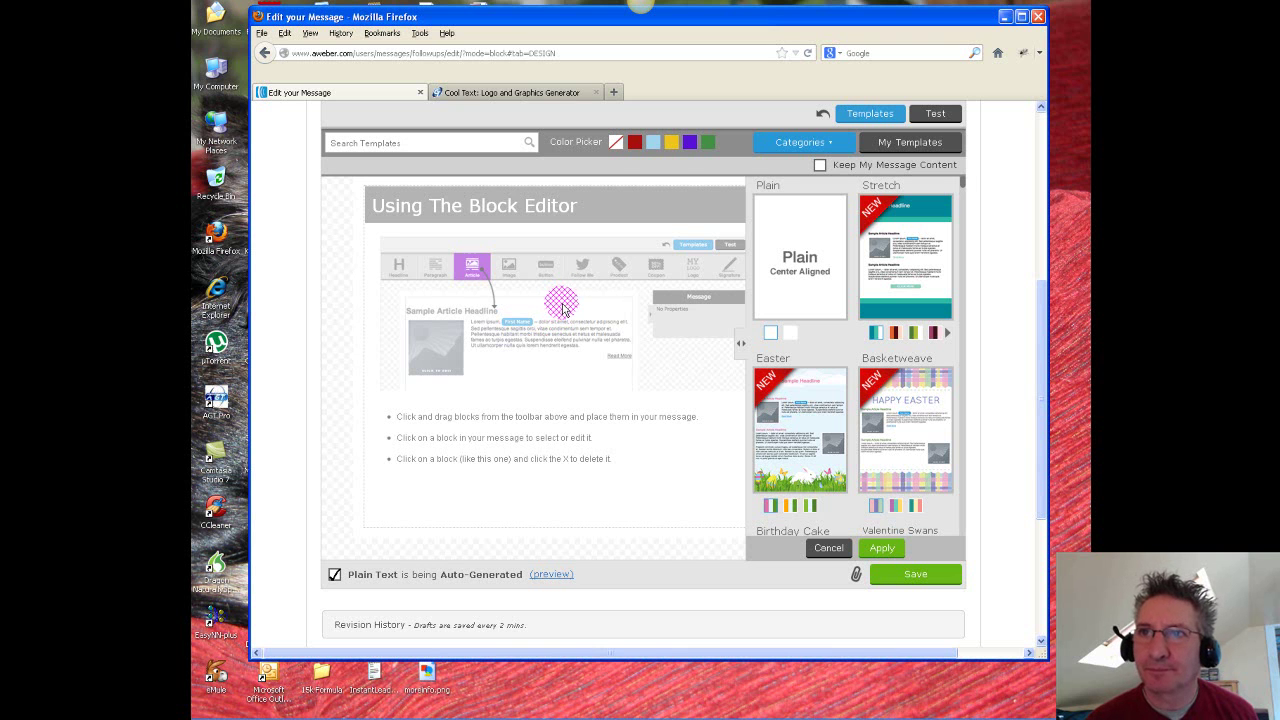
click(561, 310)
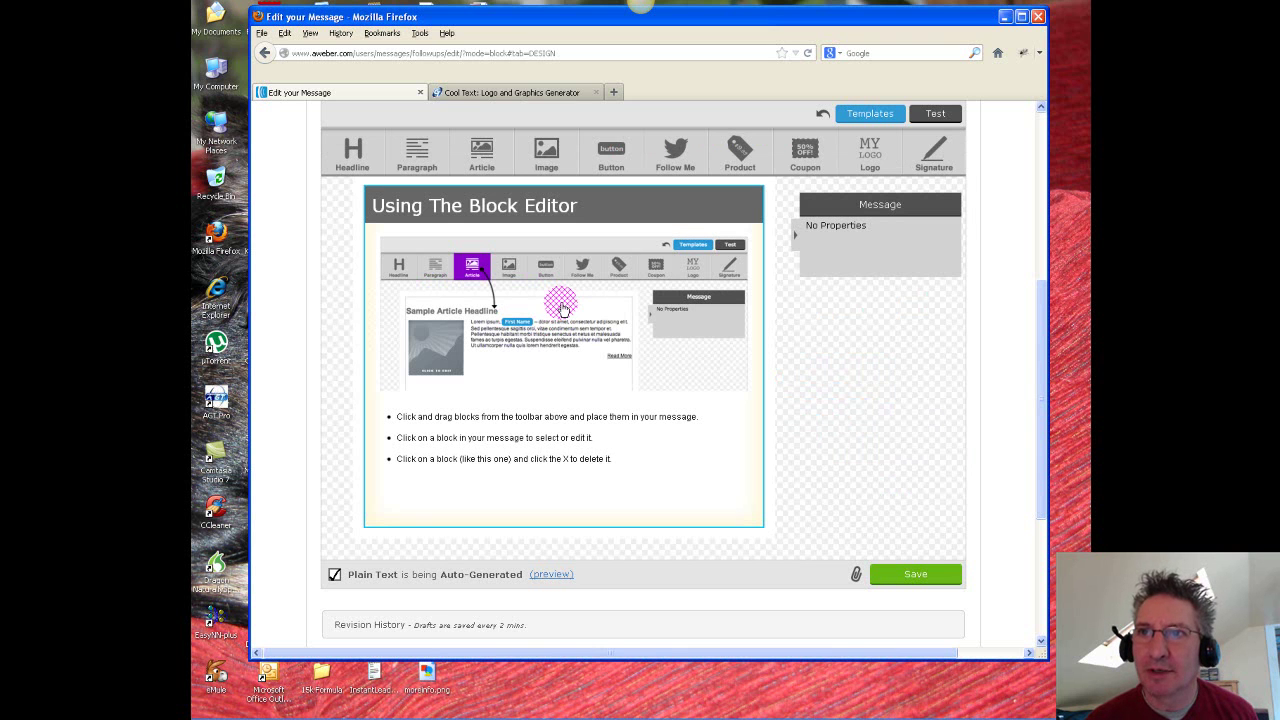
Step: Delete the sample "Using The Block Editor" block and add a Paragraph block to the empty message
click(591, 355)
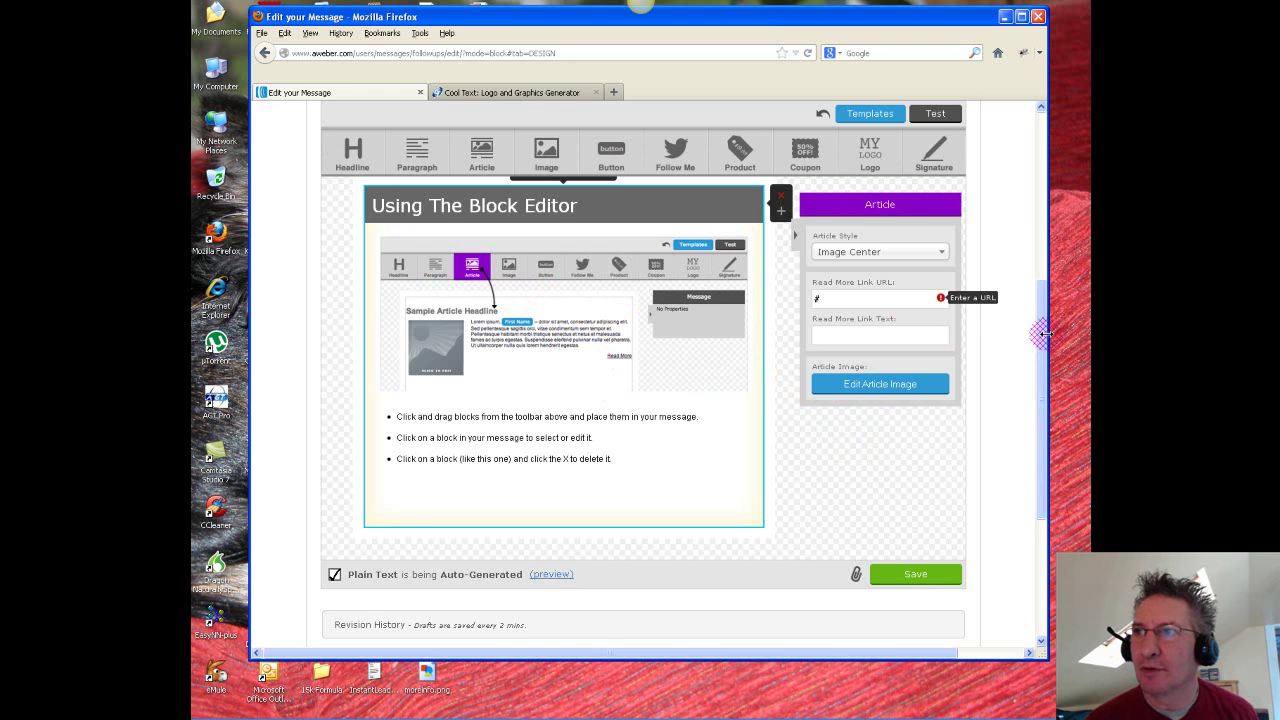
scroll(1043, 335, up, 2)
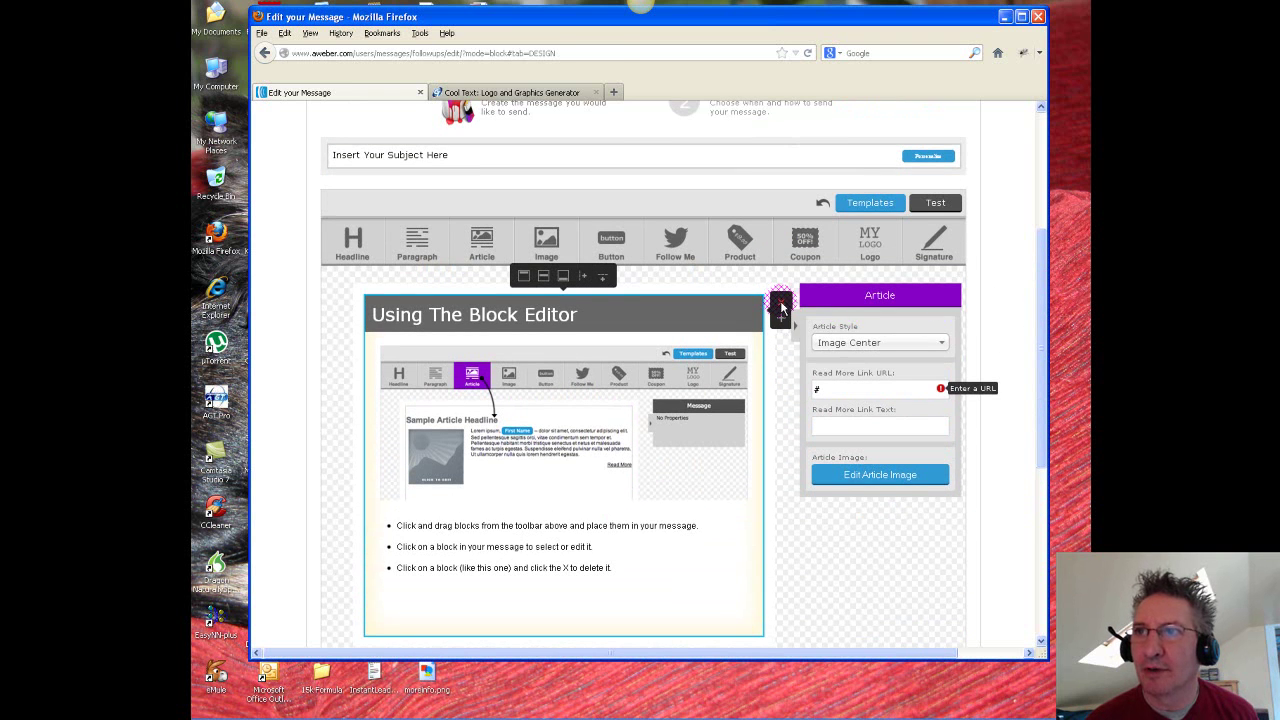
click(780, 302)
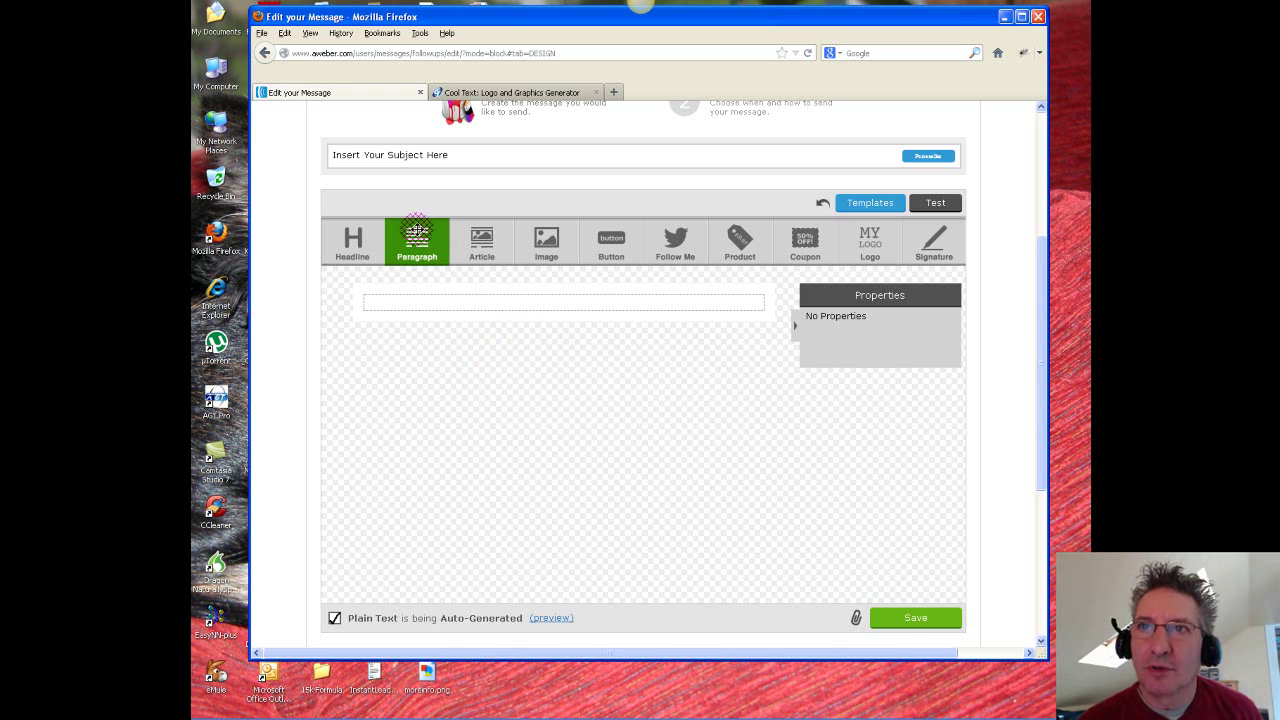
drag(416, 238, 447, 323)
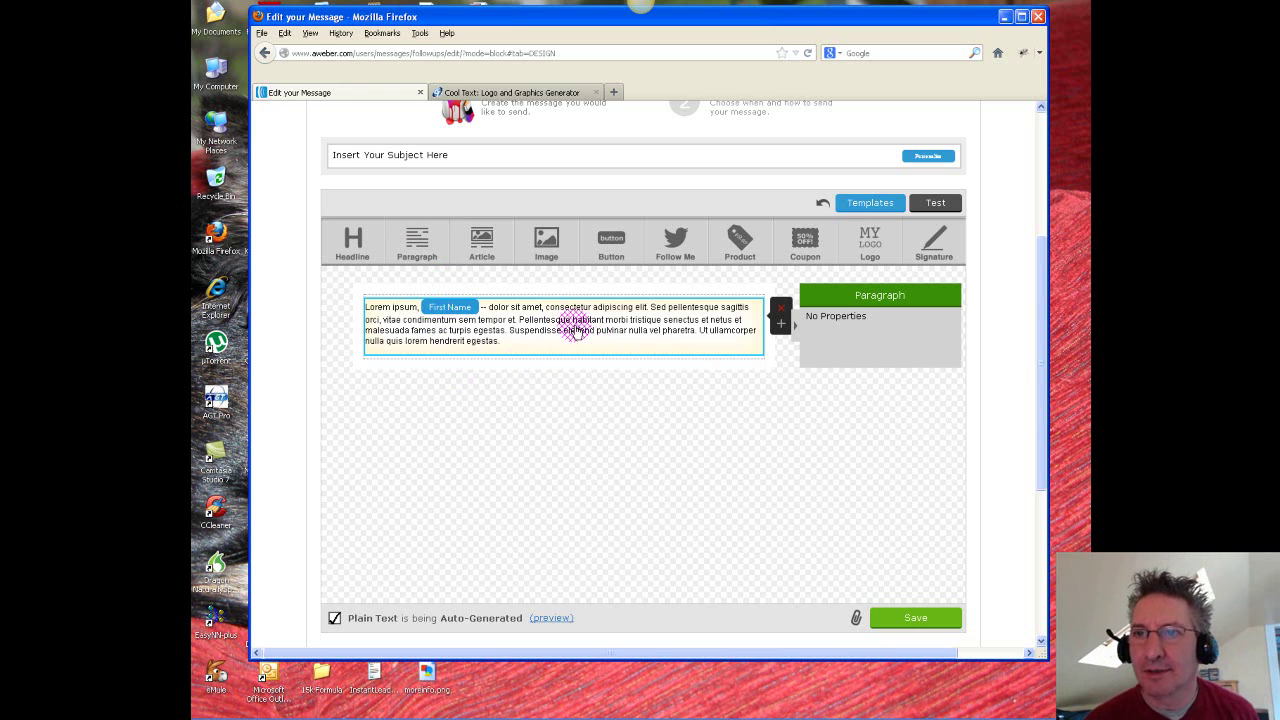
Step: Switch to Notepad with FollowUp_6.txt and position its window in front of the browser so the whole text can be read
mouse_move(570, 712)
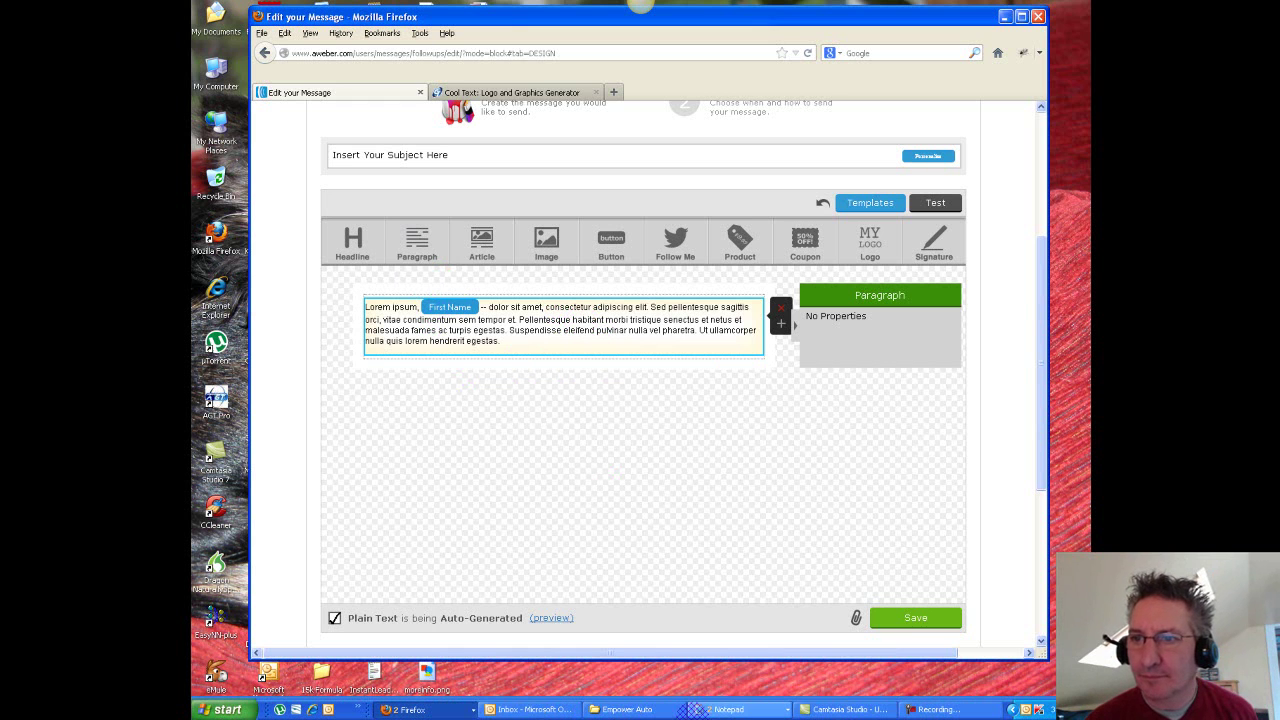
click(752, 710)
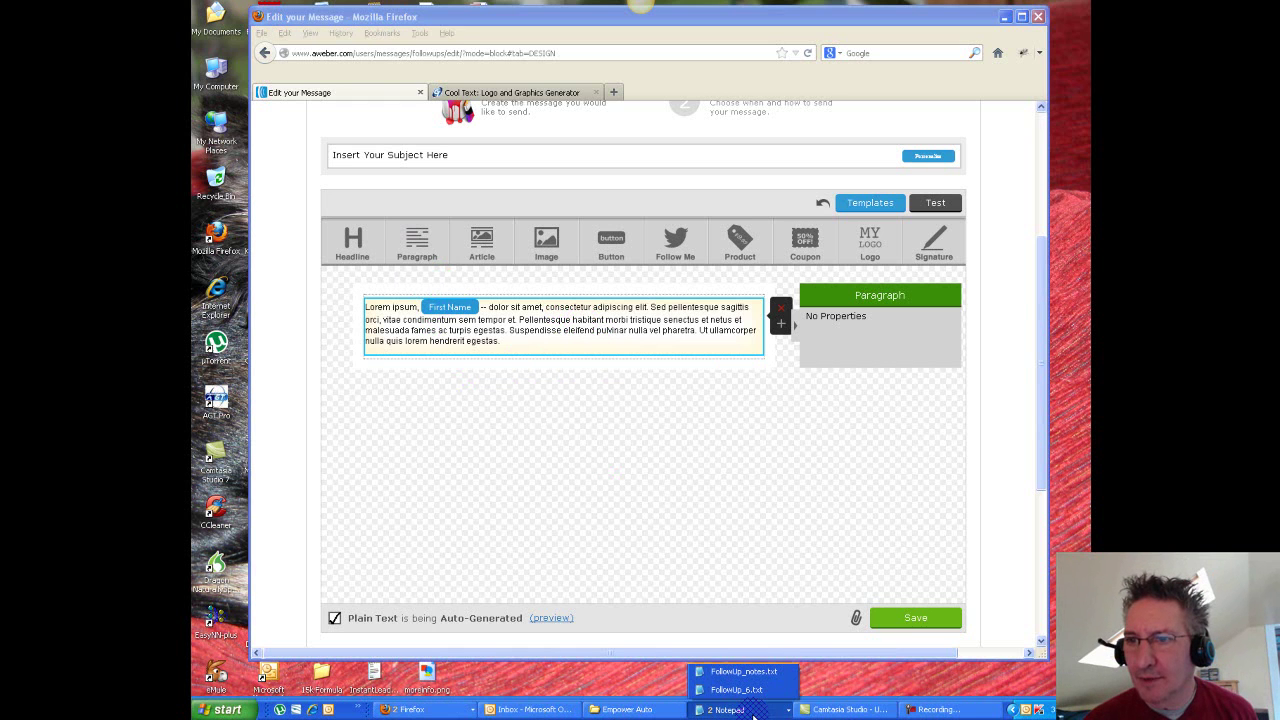
click(745, 692)
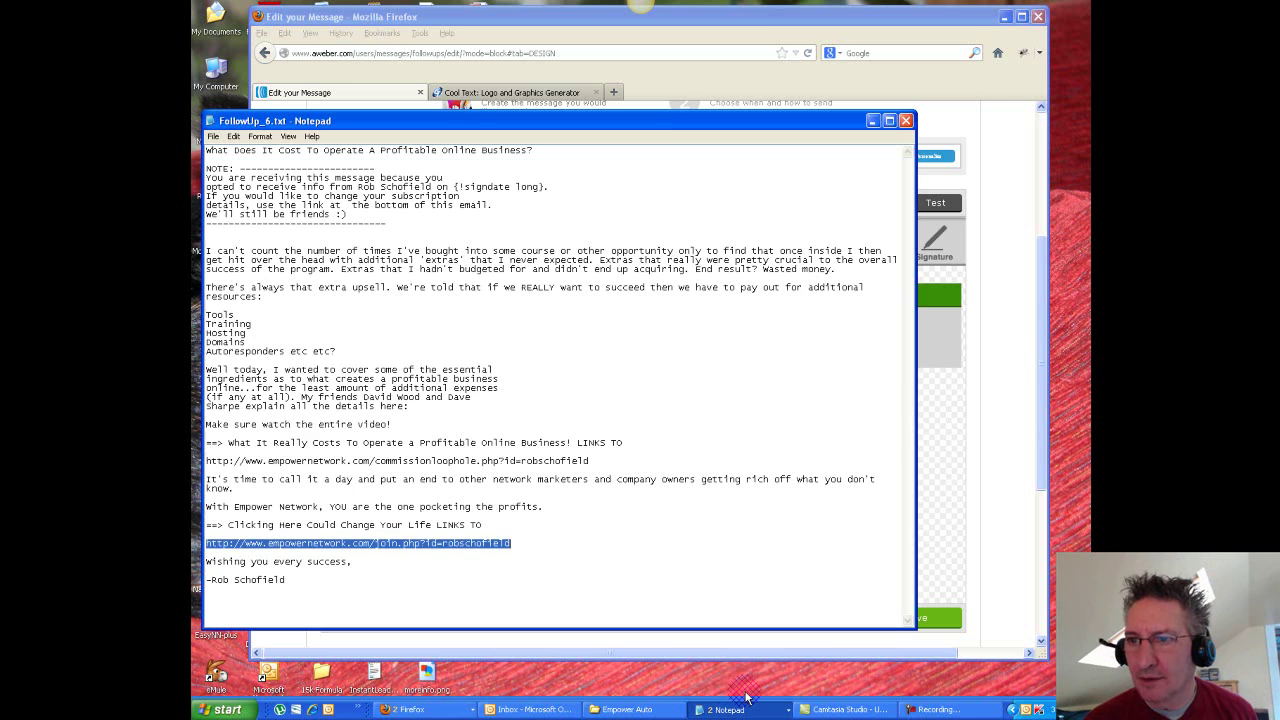
drag(608, 126, 606, 172)
click(665, 85)
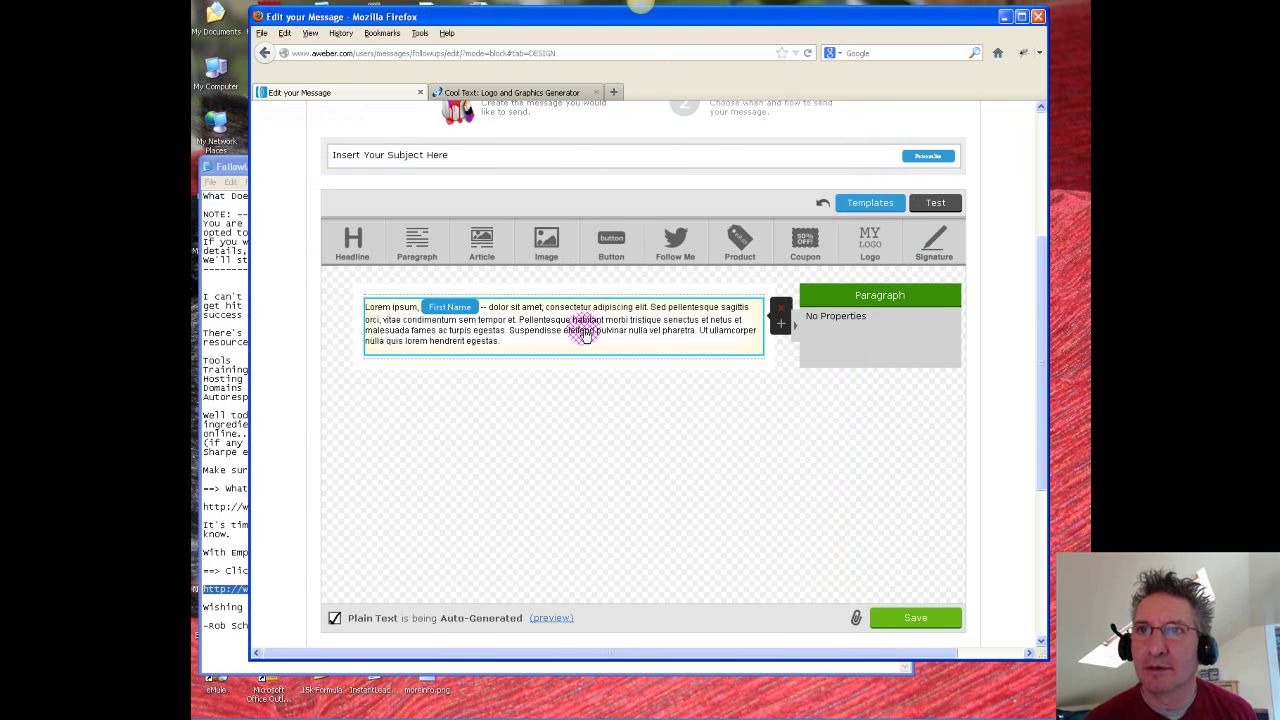
click(240, 168)
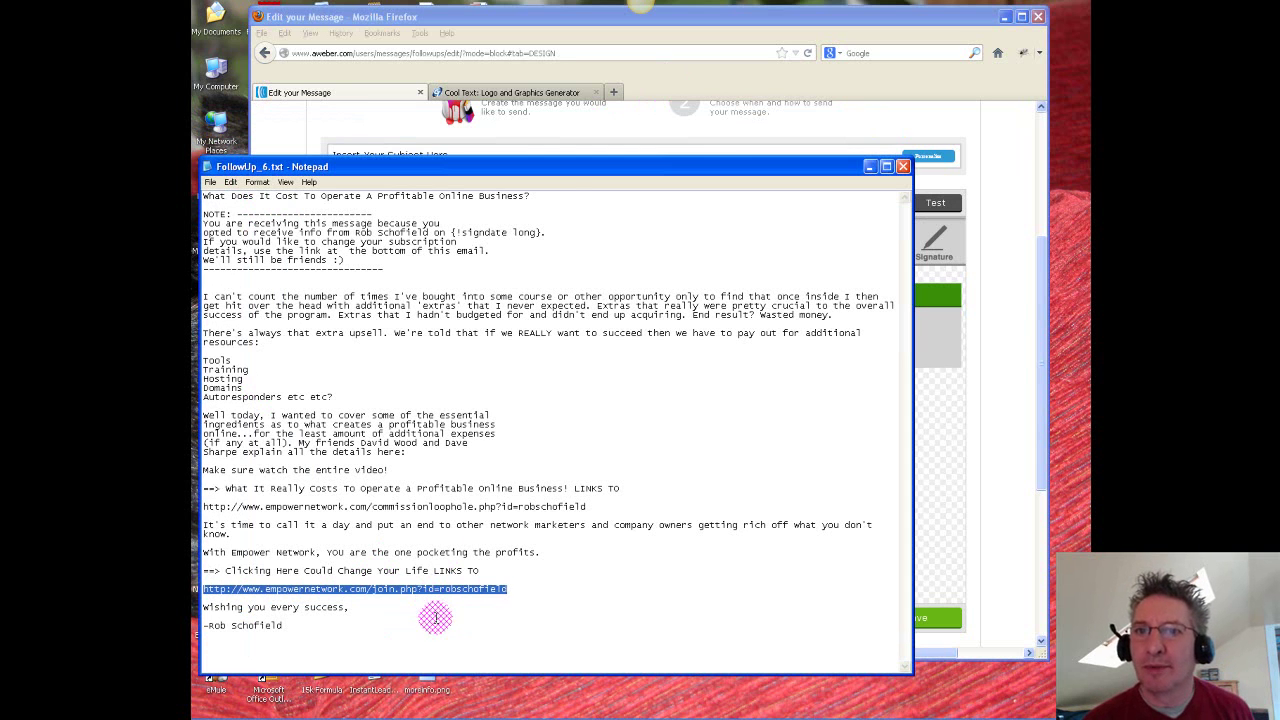
drag(563, 172, 566, 131)
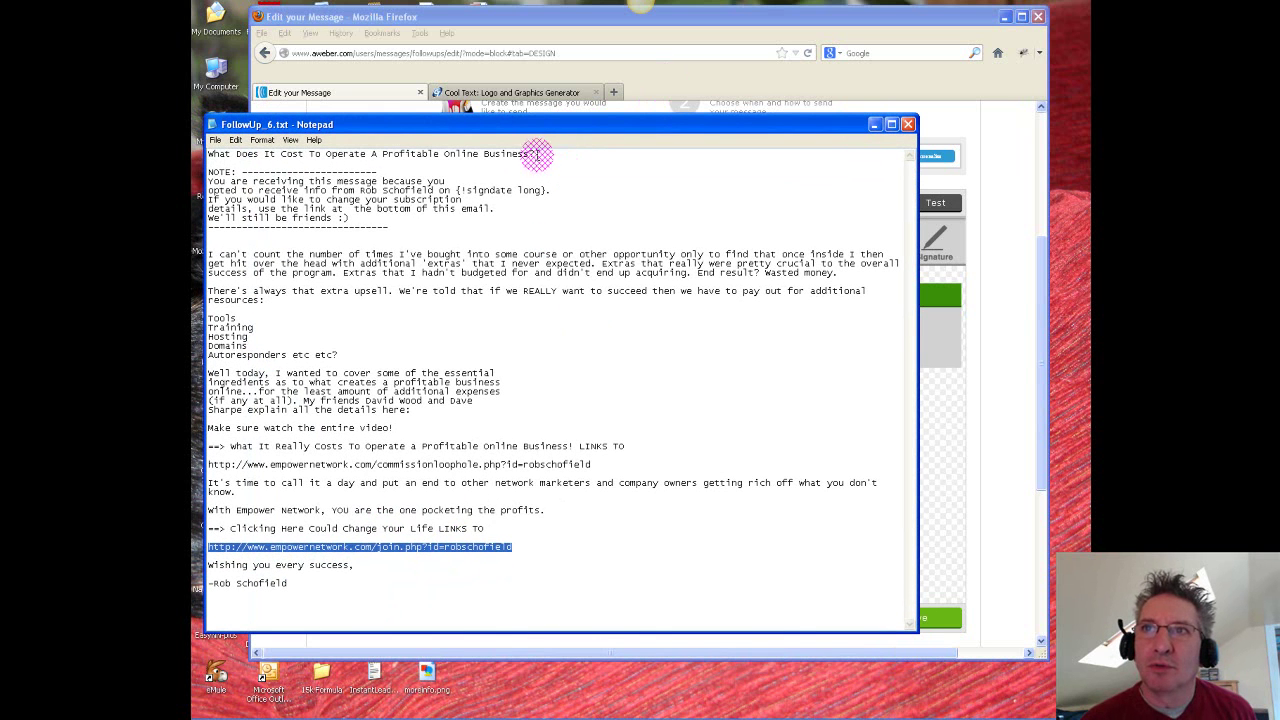
drag(538, 153, 215, 141)
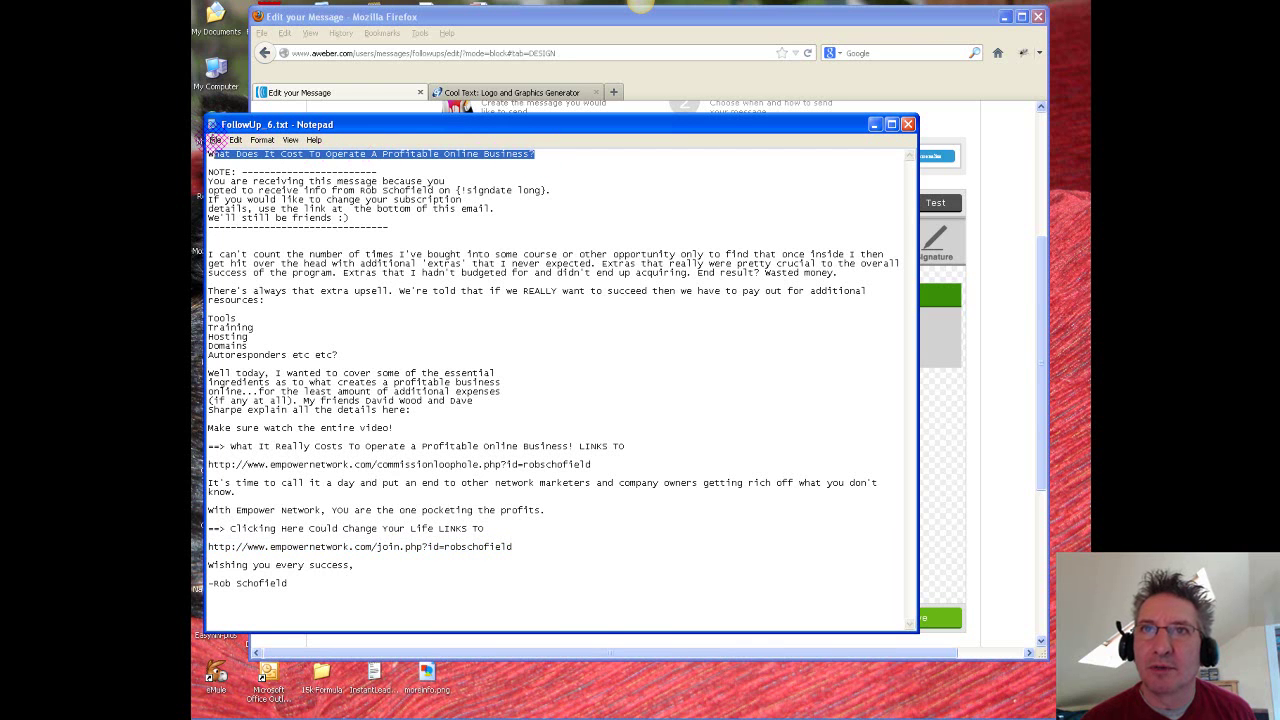
click(559, 160)
drag(390, 229, 214, 165)
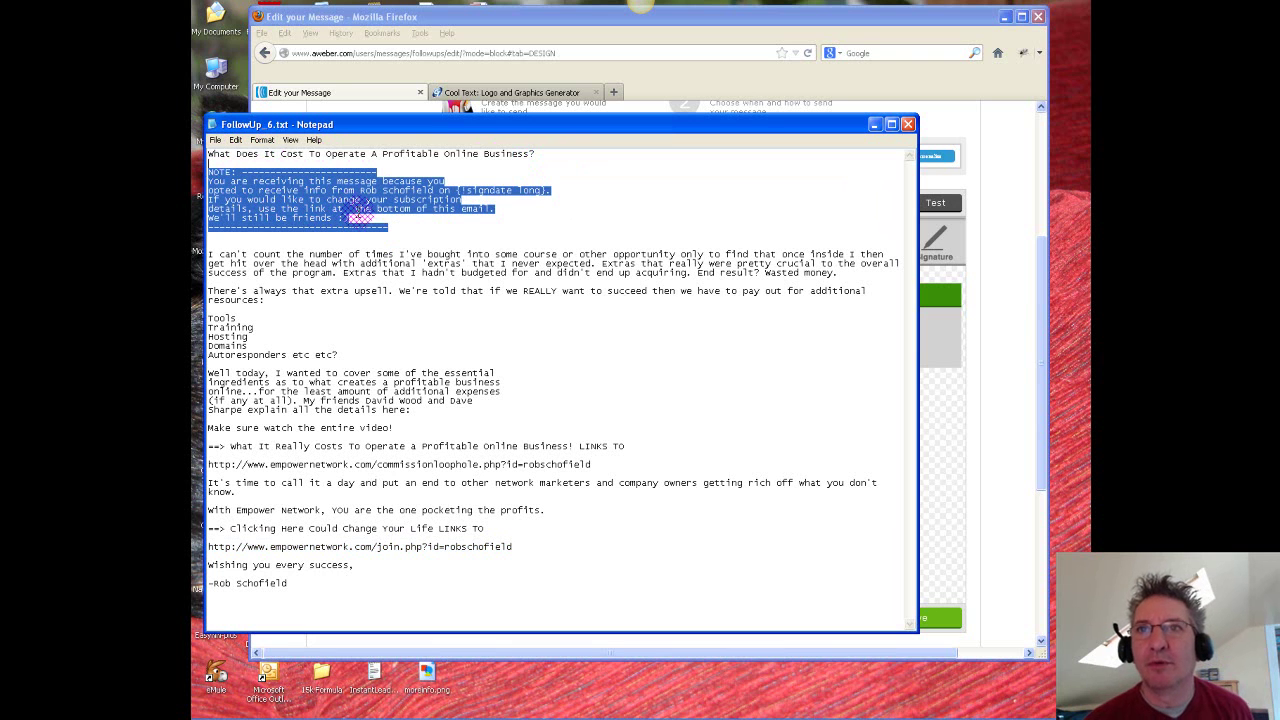
click(418, 230)
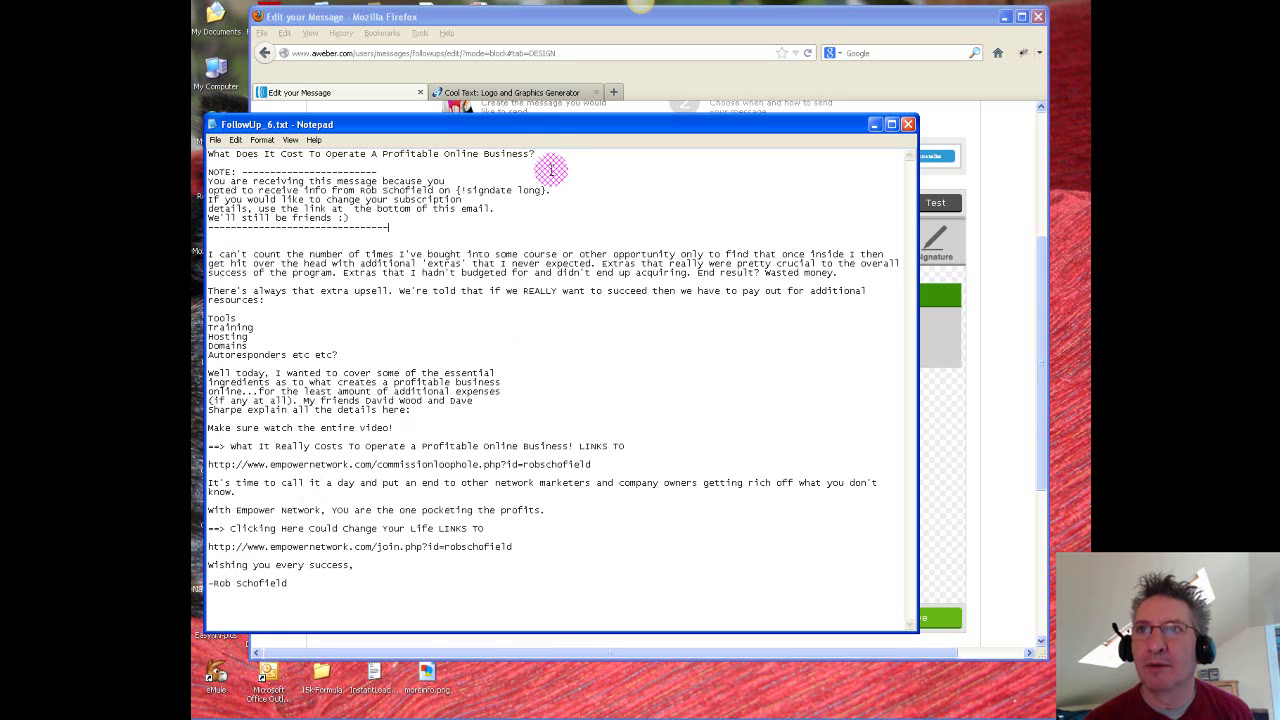
Step: Copy the title "What Does It Cost To Operate A Profitable Online Business?" from FollowUp_6.txt into the message's subject in Firefox
drag(535, 155, 212, 145)
key(ctrl+c)
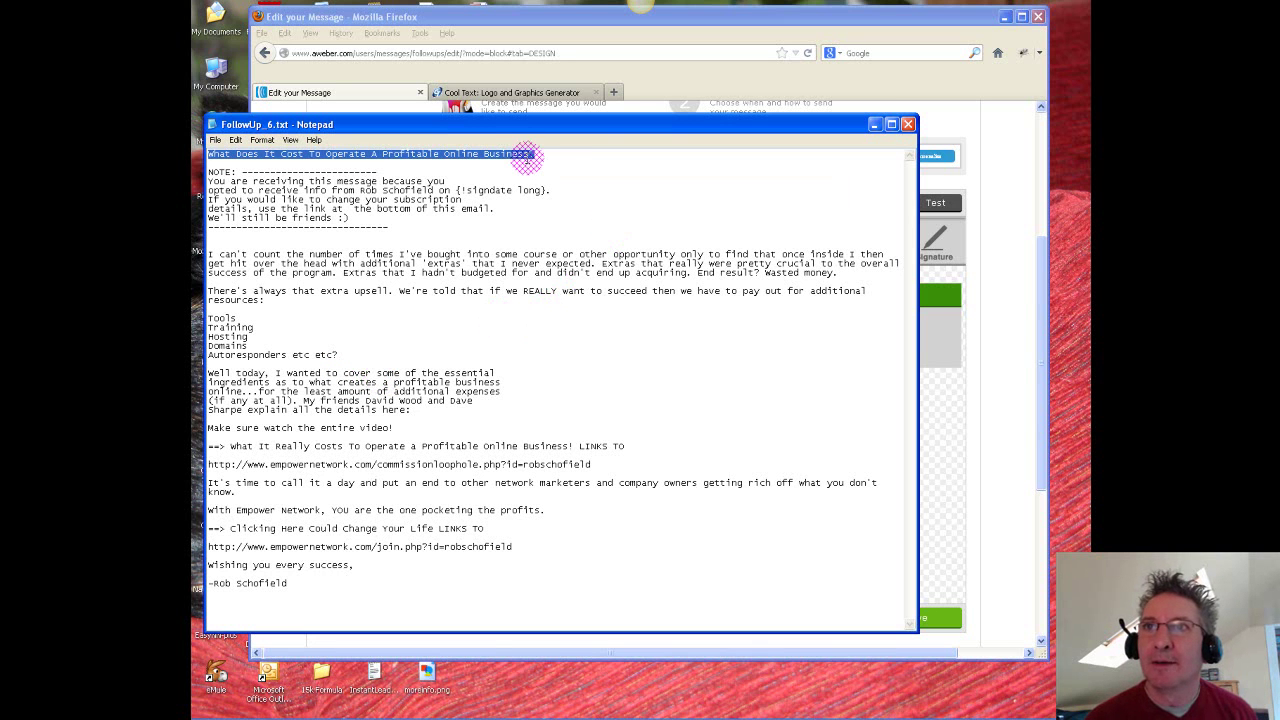
click(635, 88)
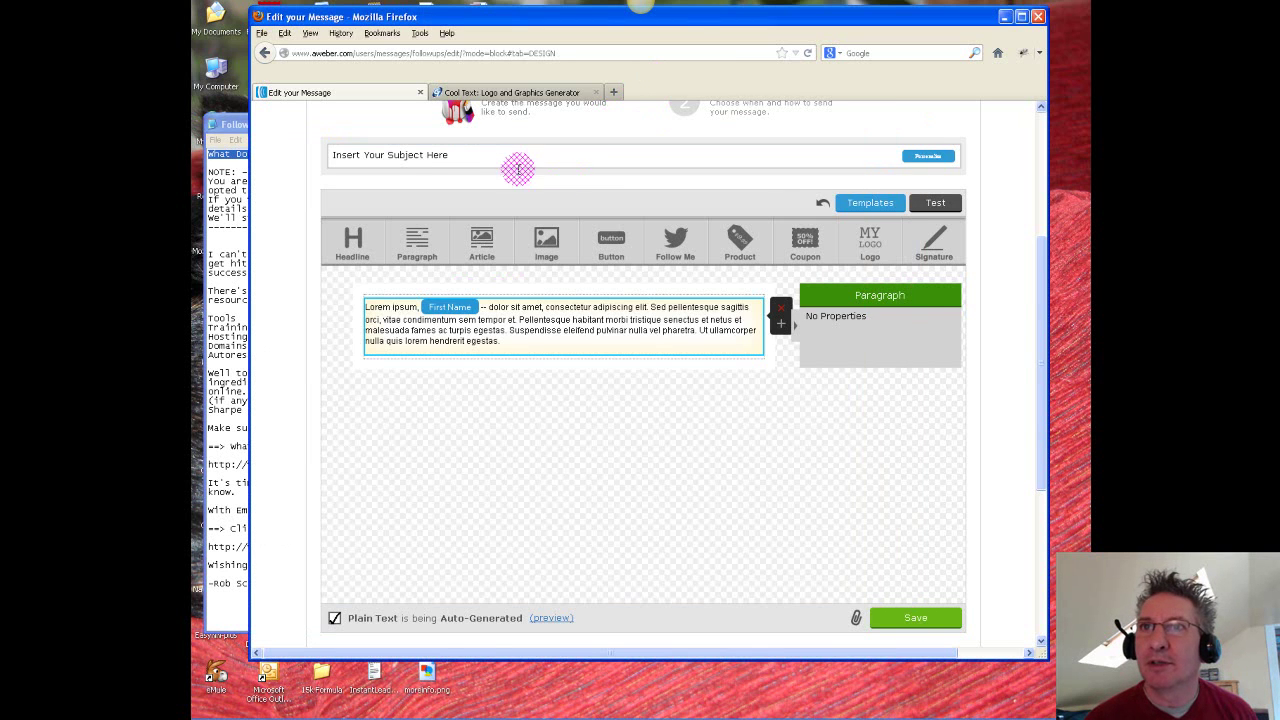
click(463, 153)
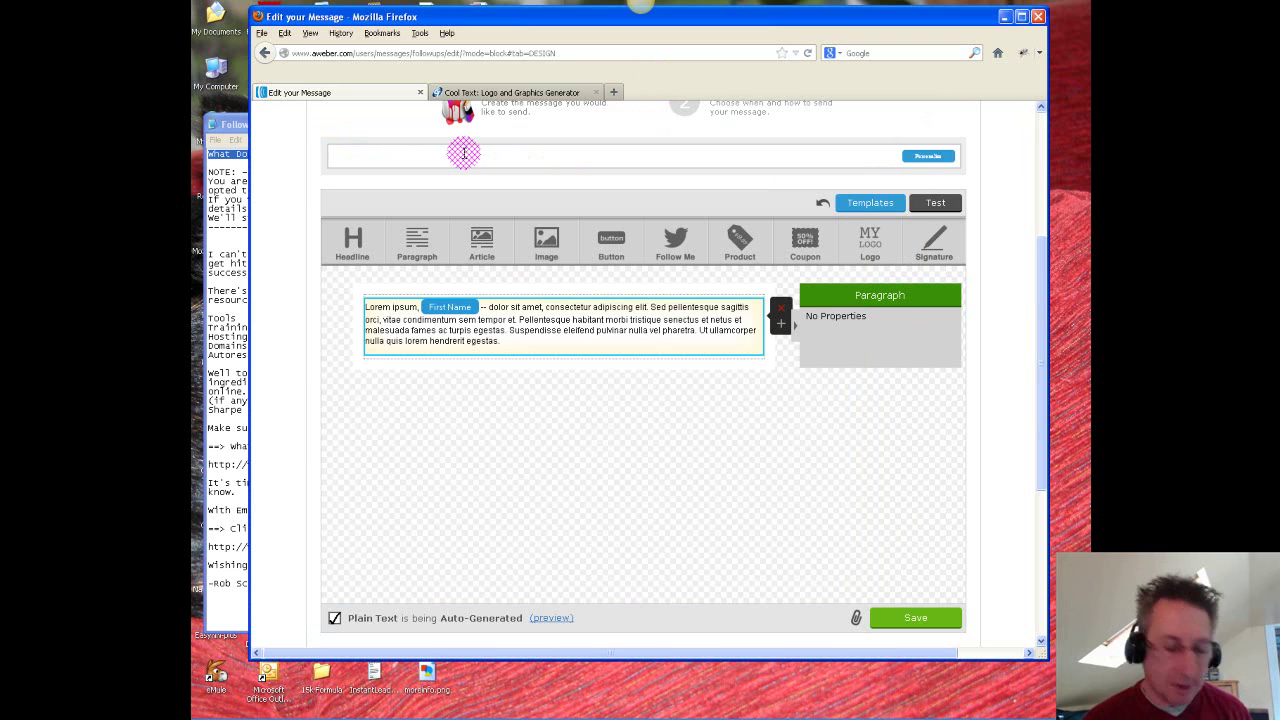
key(ctrl+v)
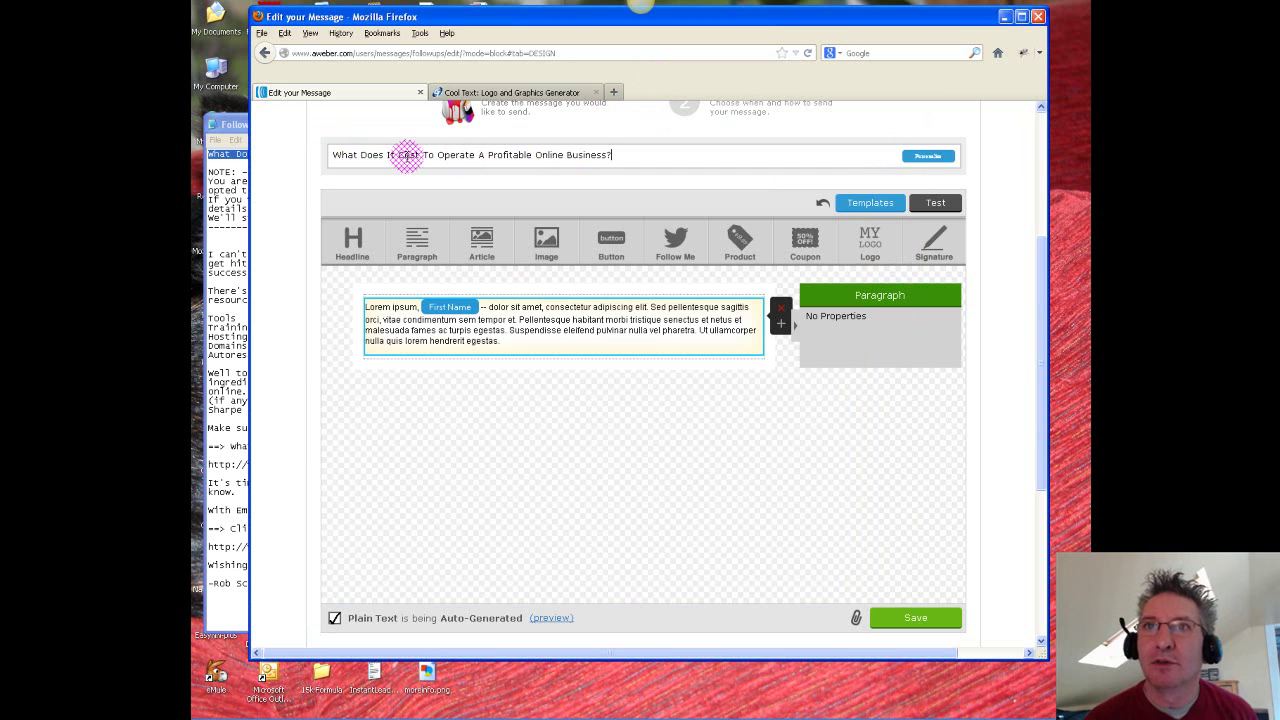
Step: Replace the paragraph block's placeholder text with the FollowUp_6.txt text from the NOTE line through the signature
click(233, 124)
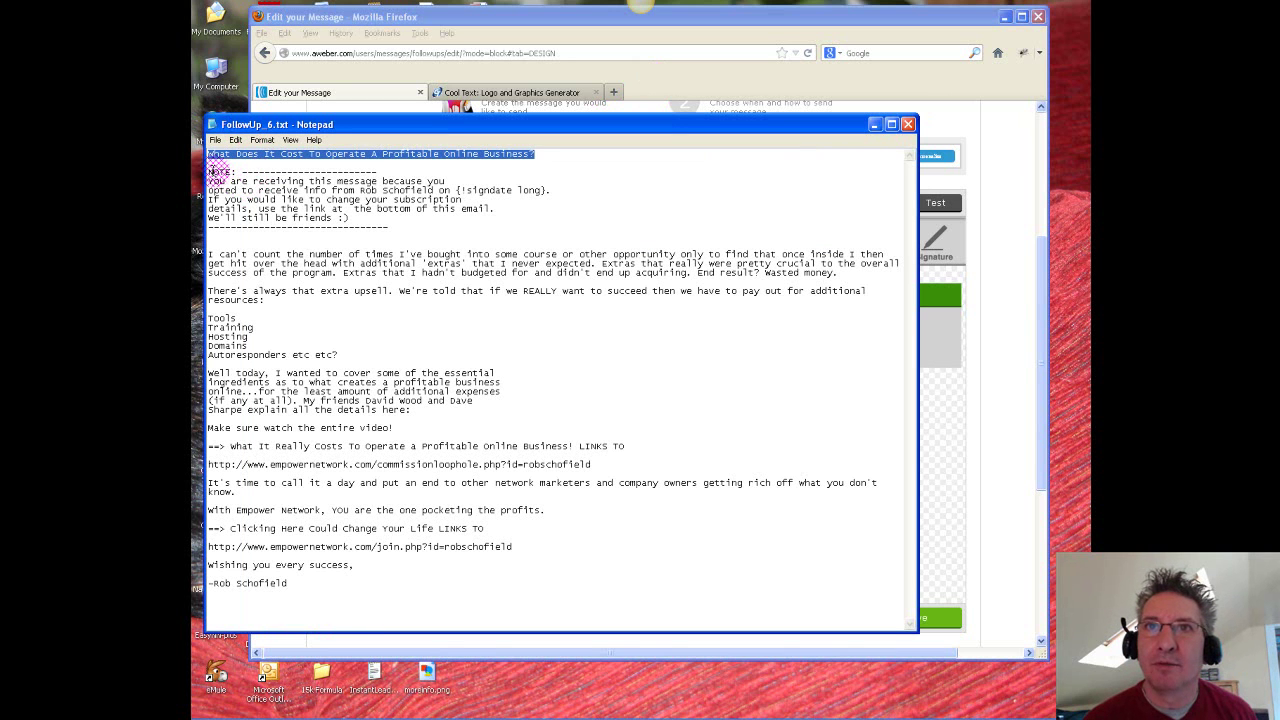
drag(209, 172, 323, 590)
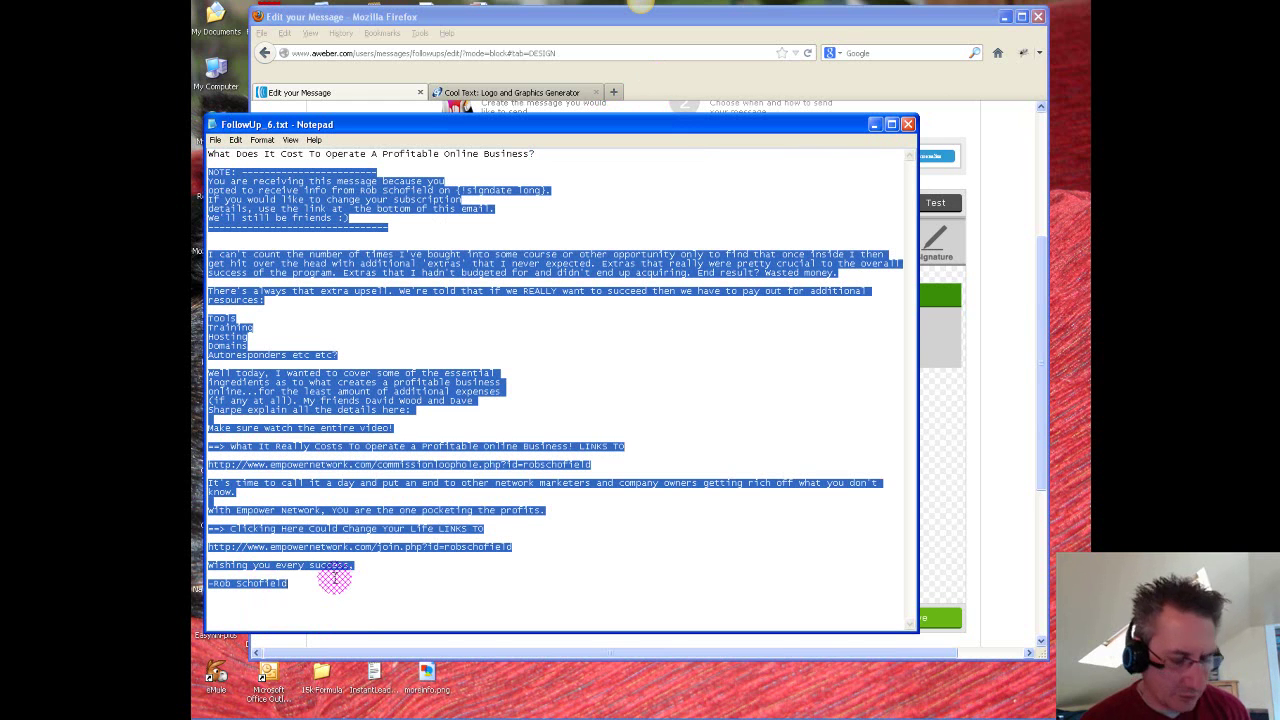
click(840, 80)
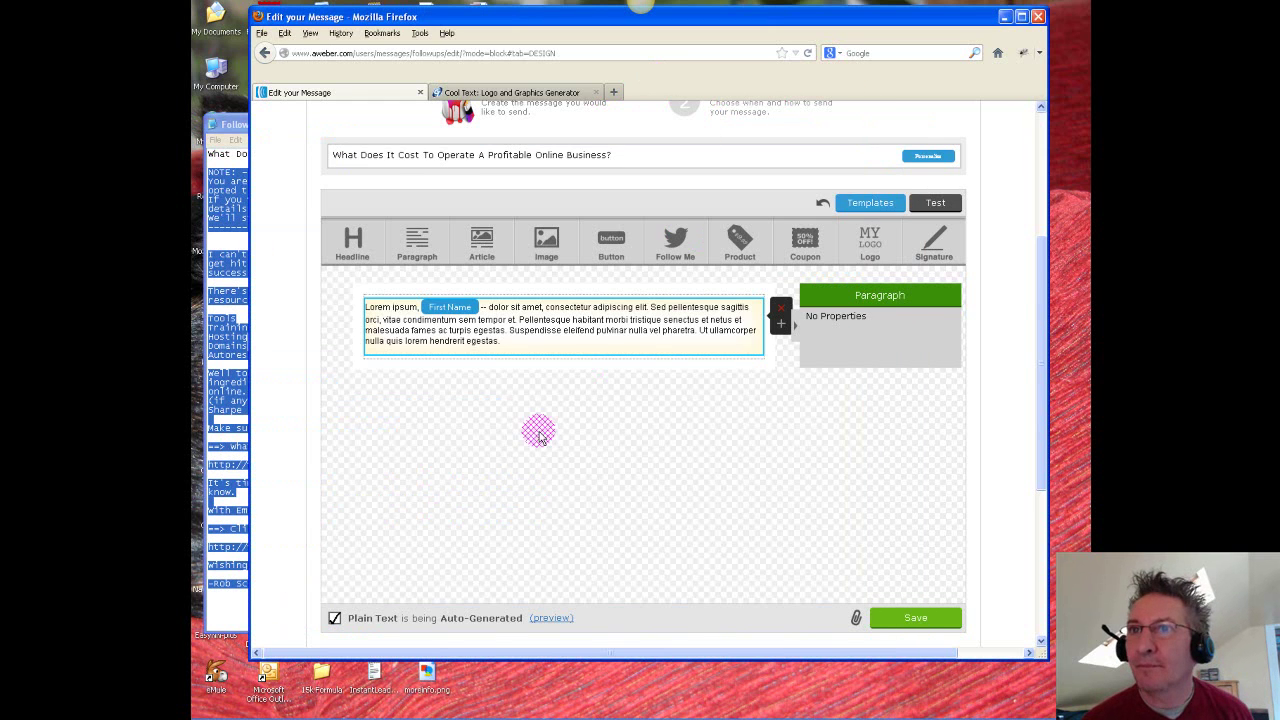
click(513, 338)
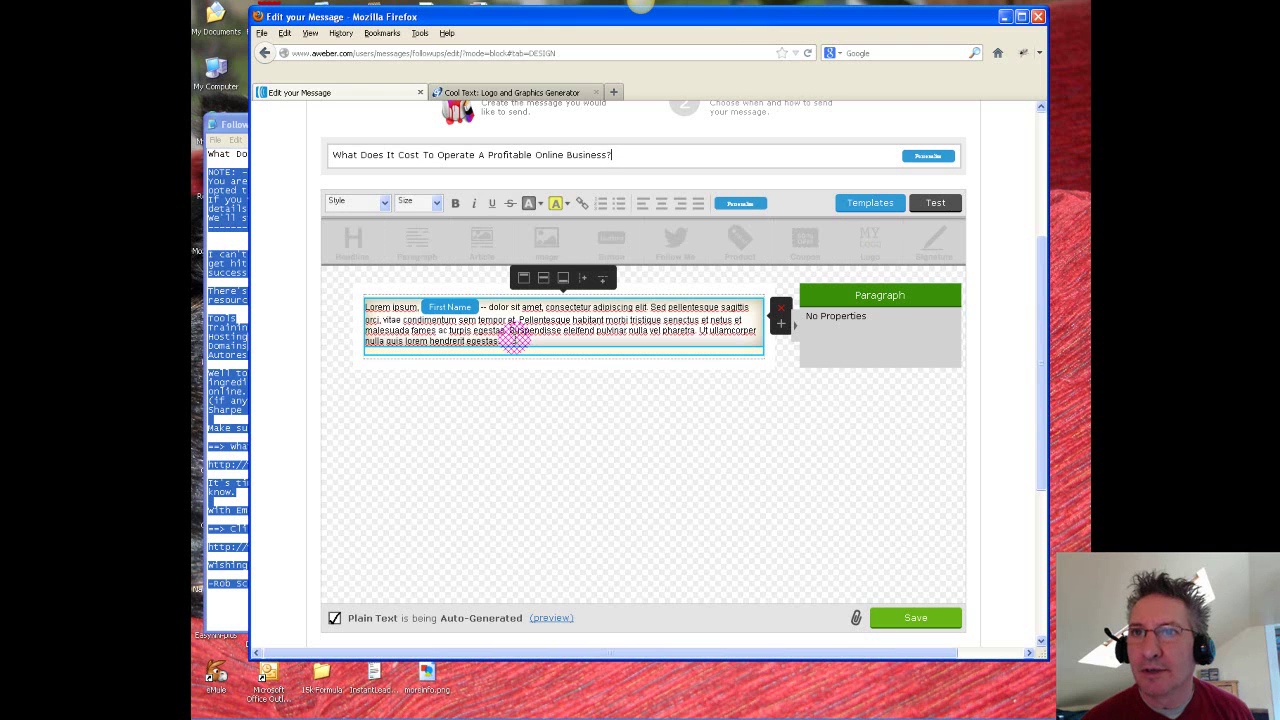
drag(505, 341, 354, 307)
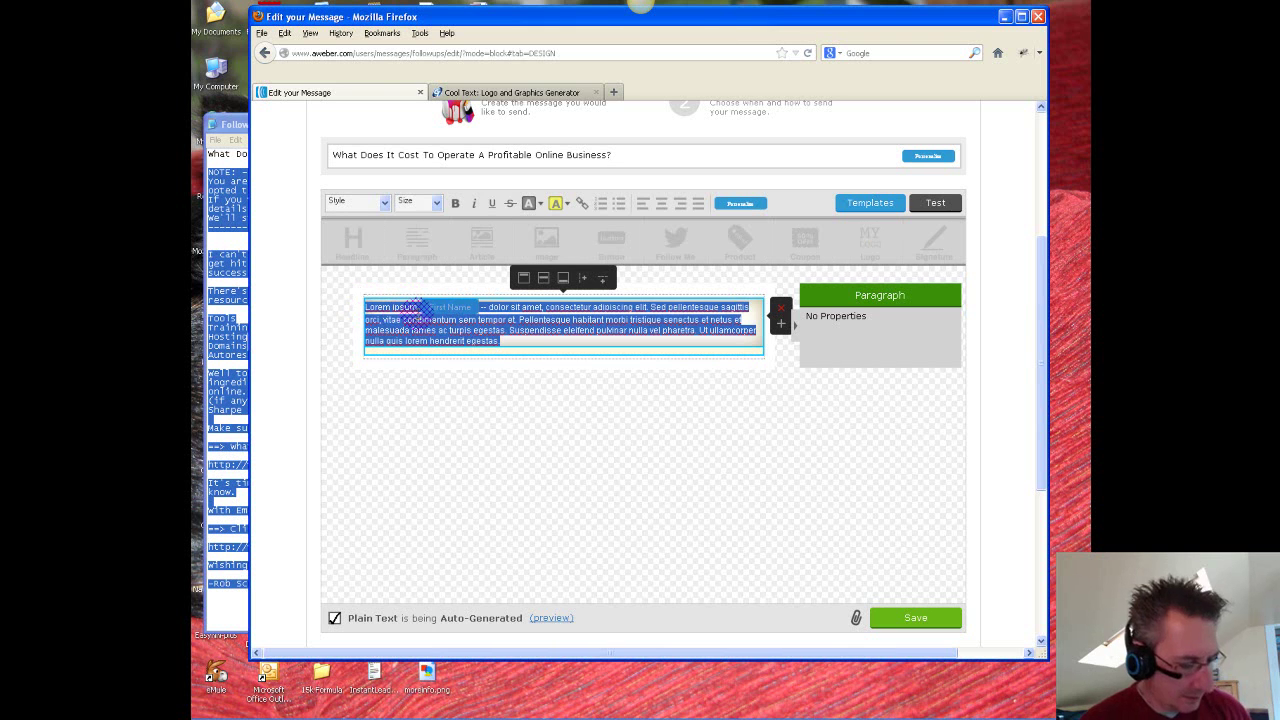
key(ctrl+v)
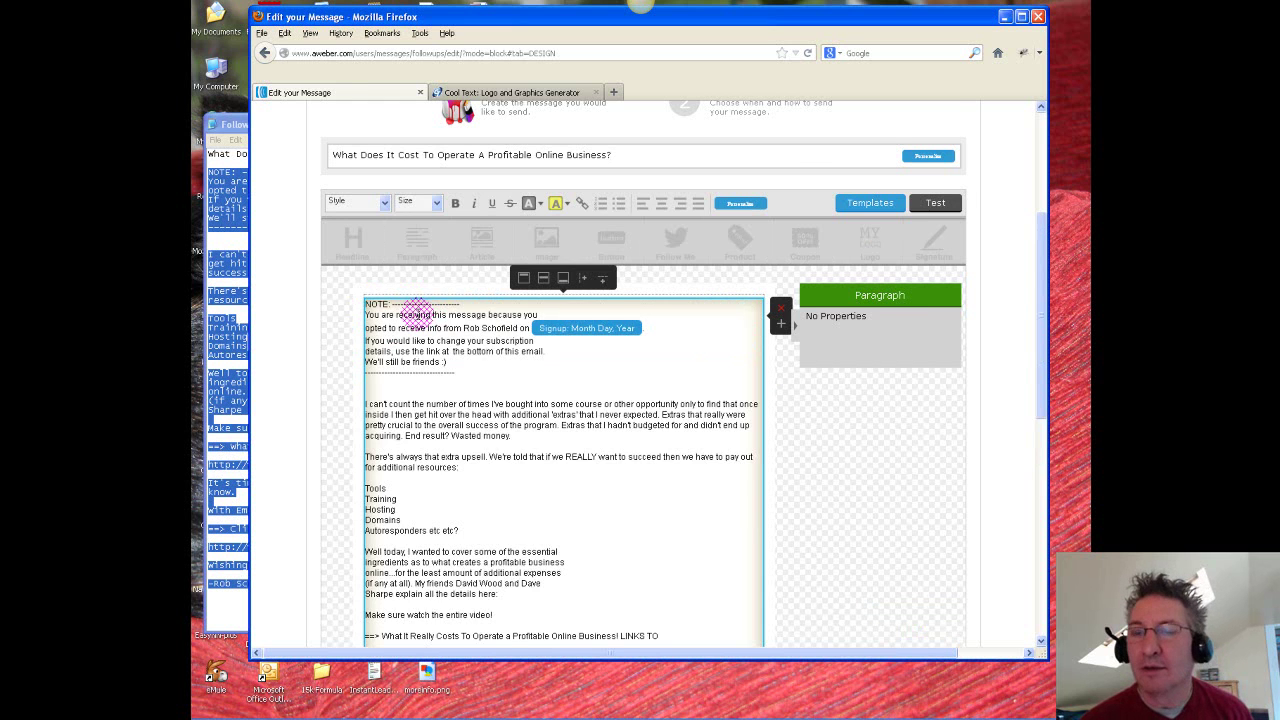
Step: Set the NOTE section at the start of the message, between the dashed lines, in italic Courier New
scroll(628, 380, down, 3)
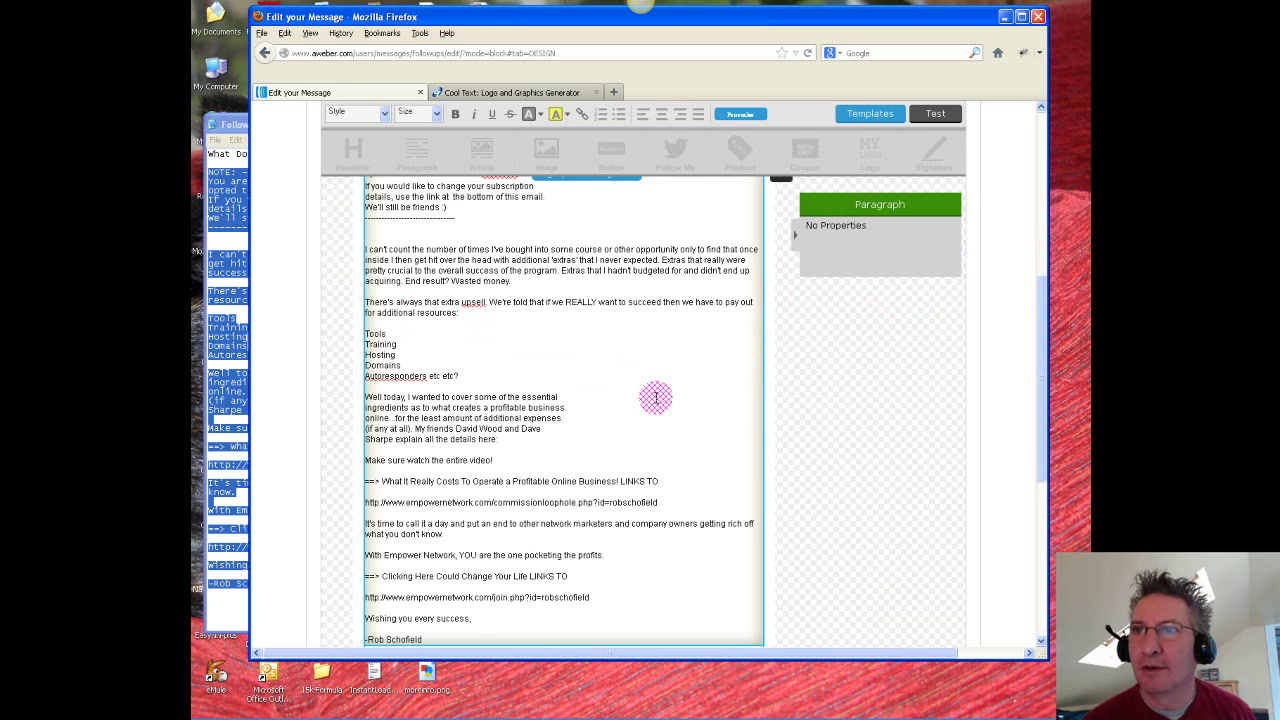
scroll(656, 397, up, 3)
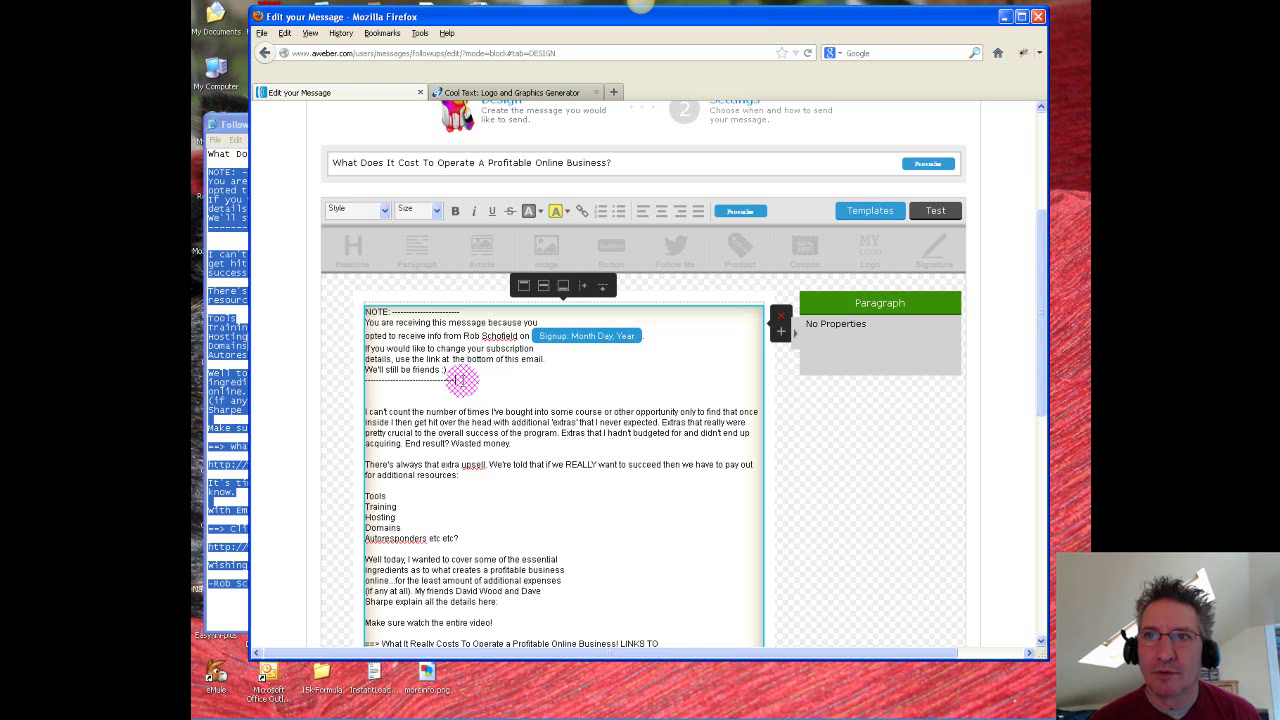
drag(460, 380, 366, 300)
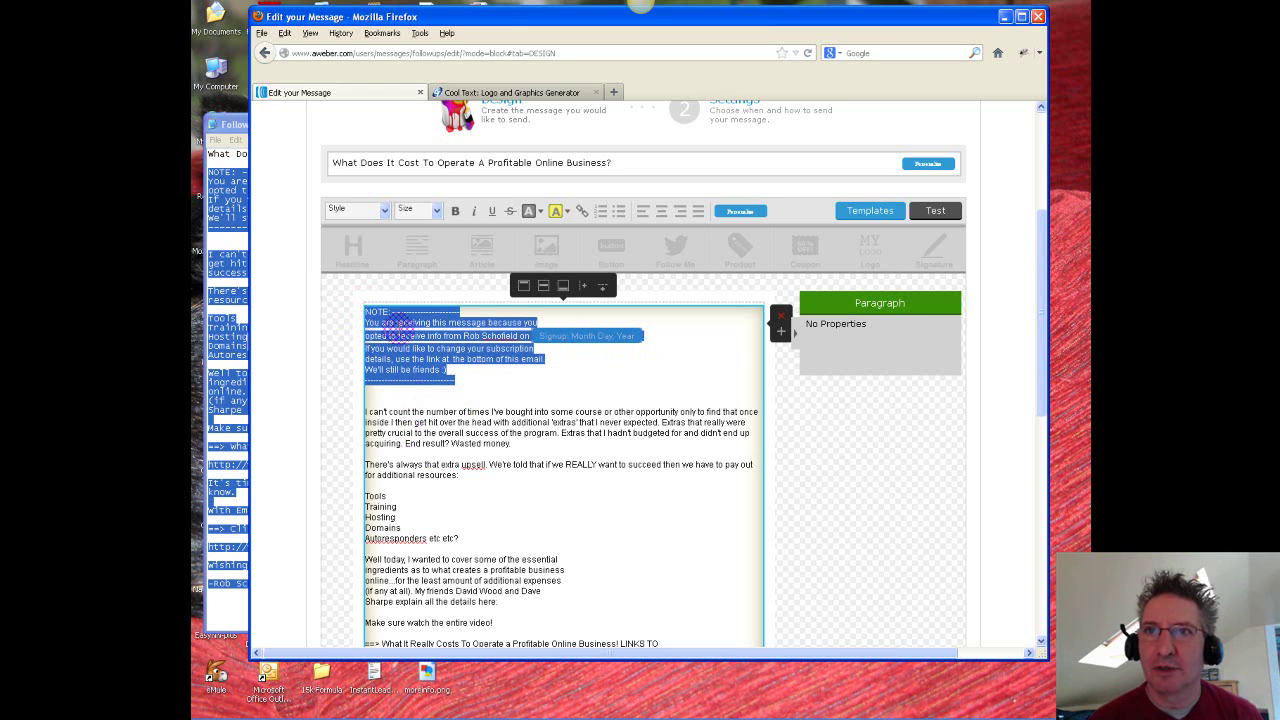
click(386, 210)
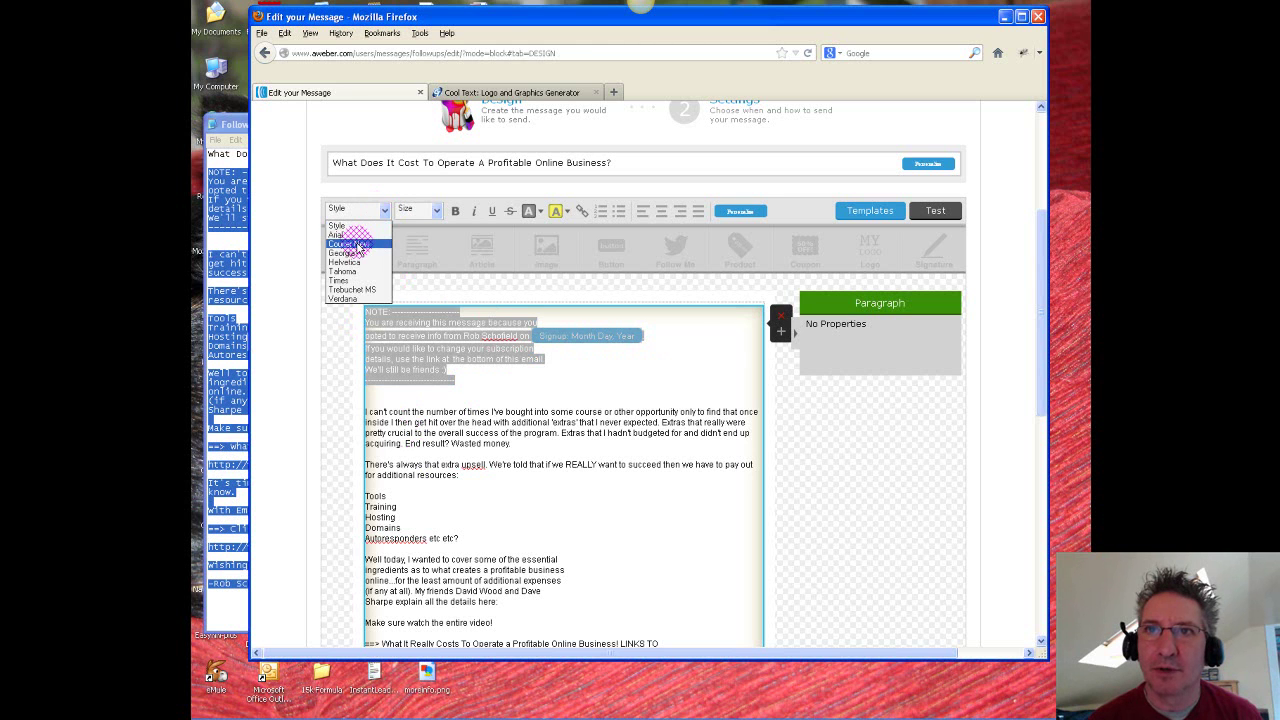
click(355, 245)
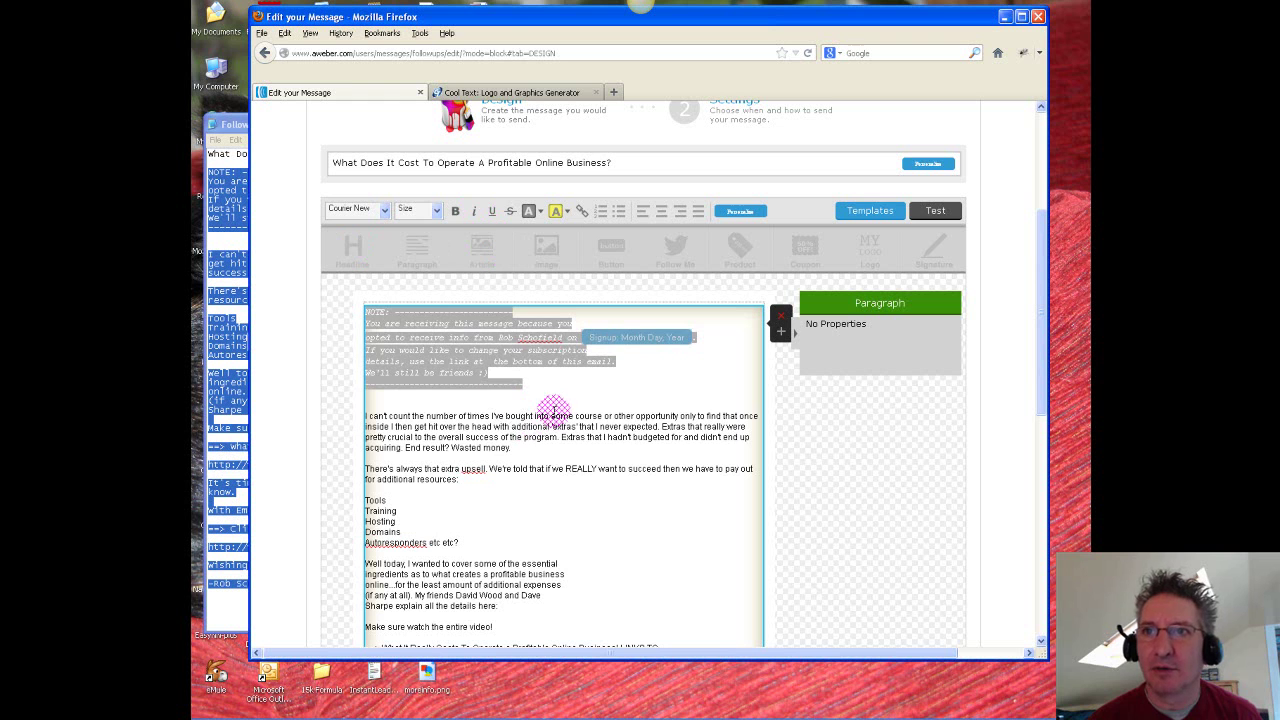
click(553, 410)
Step: Format the rest of the message, from "I can't count" through the signature, in Courier New at 18px
scroll(553, 410, down, 2)
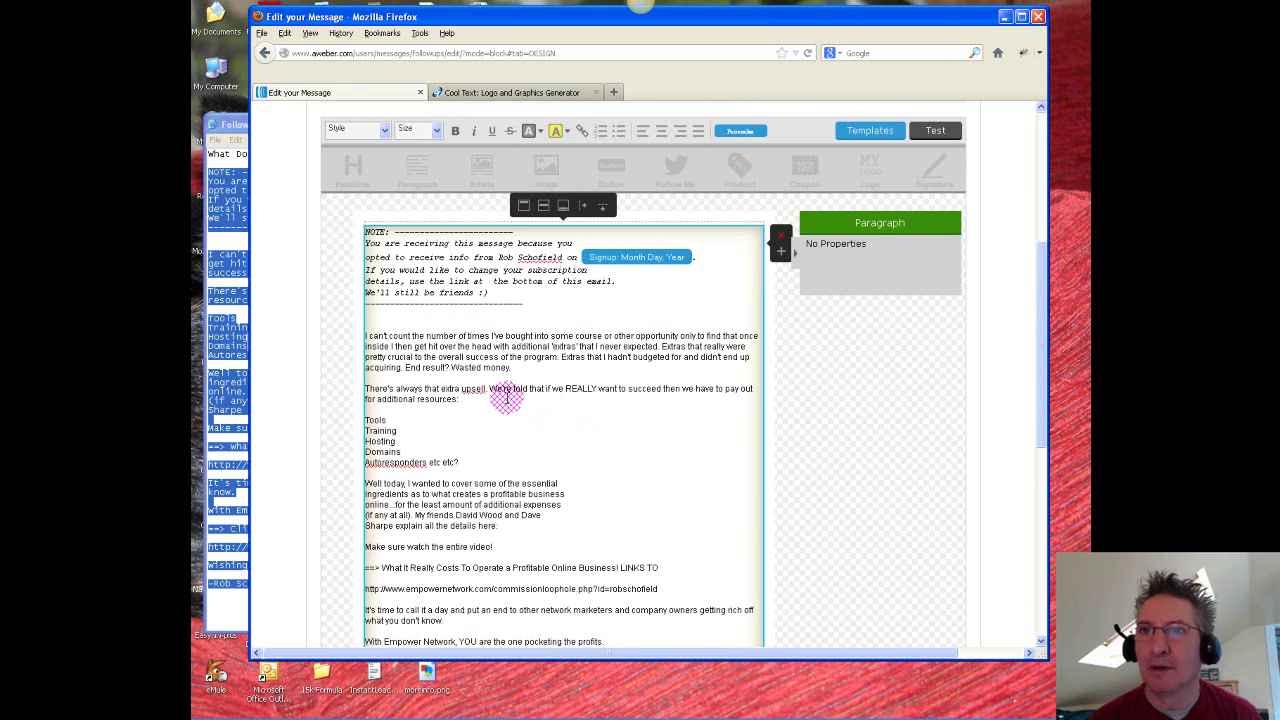
scroll(507, 397, down, 2)
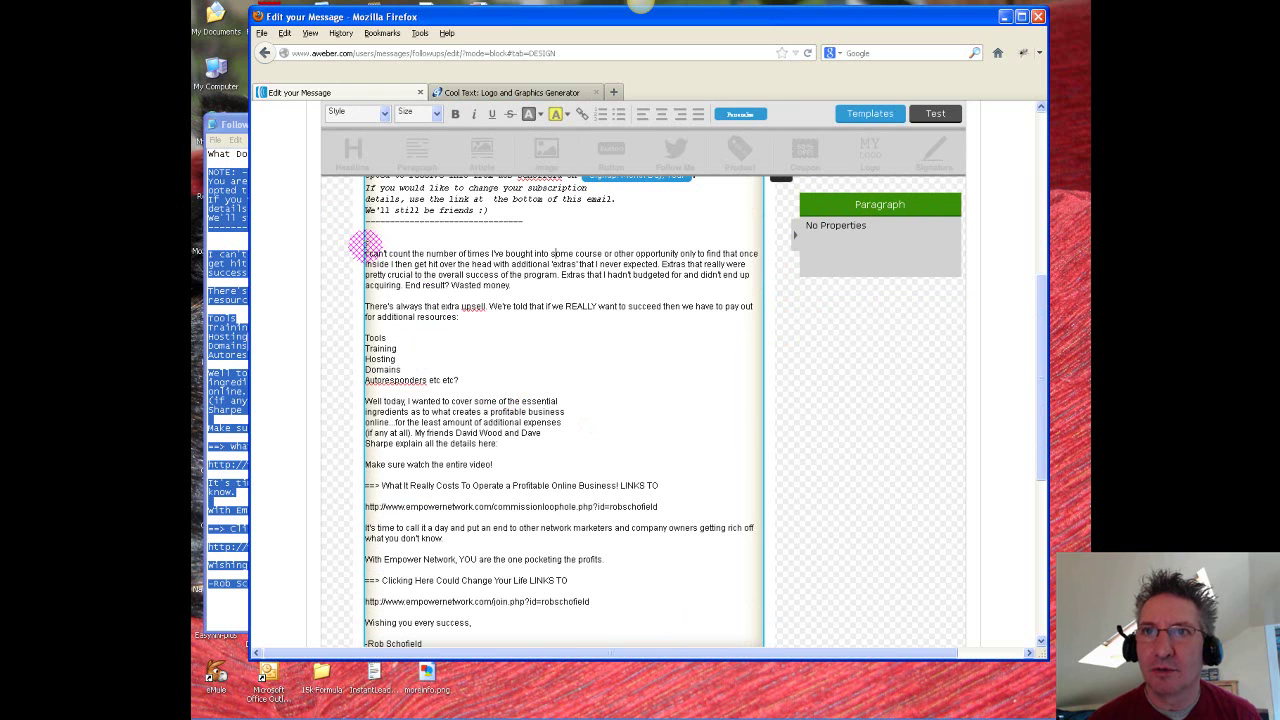
drag(365, 244, 420, 643)
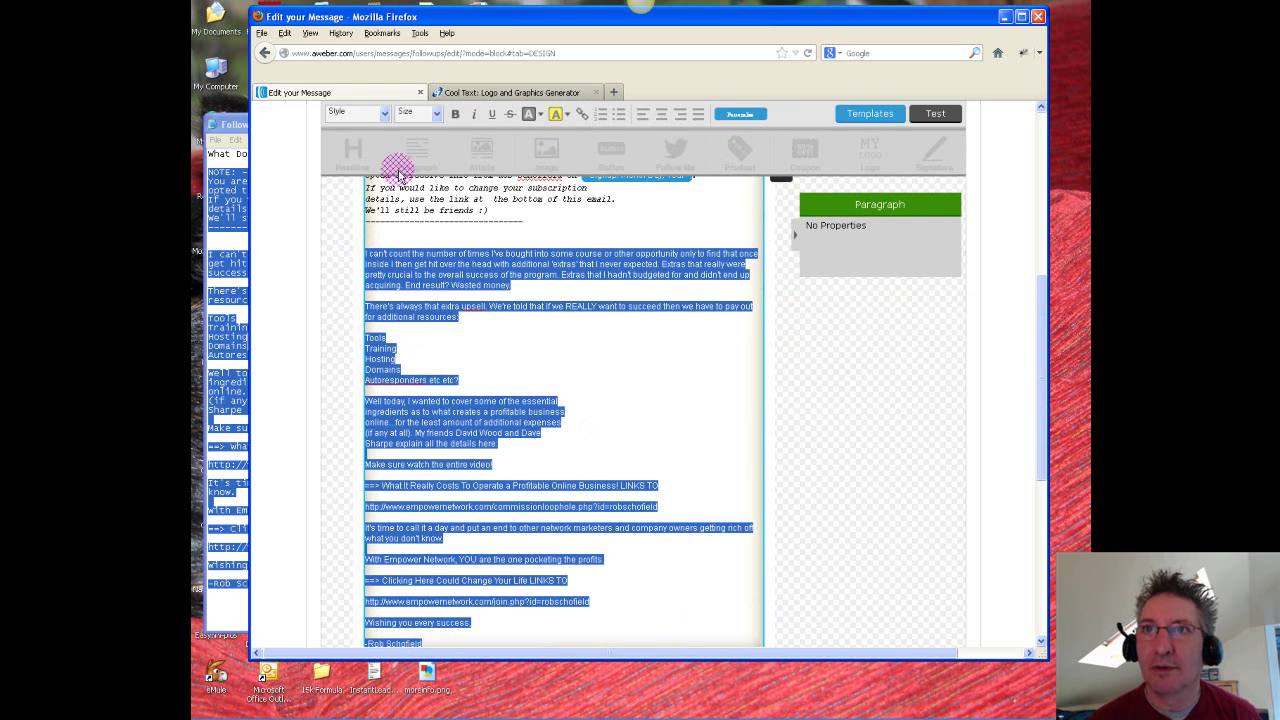
click(384, 113)
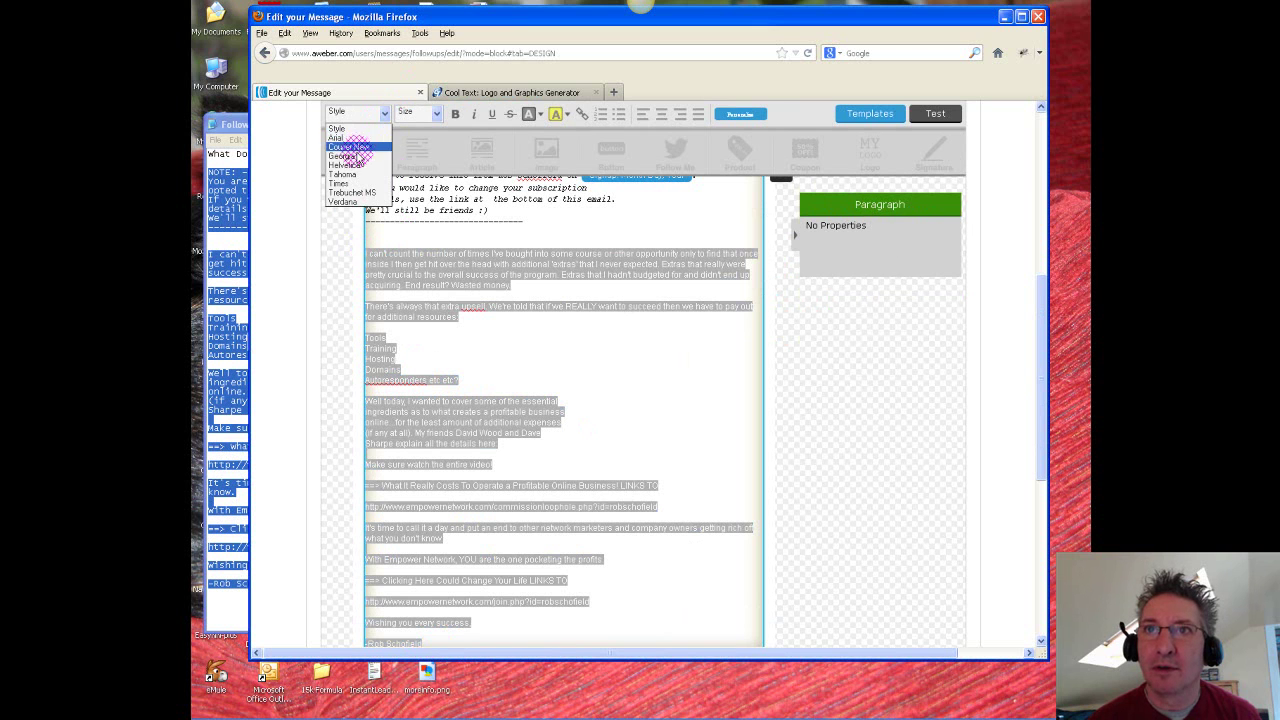
click(350, 147)
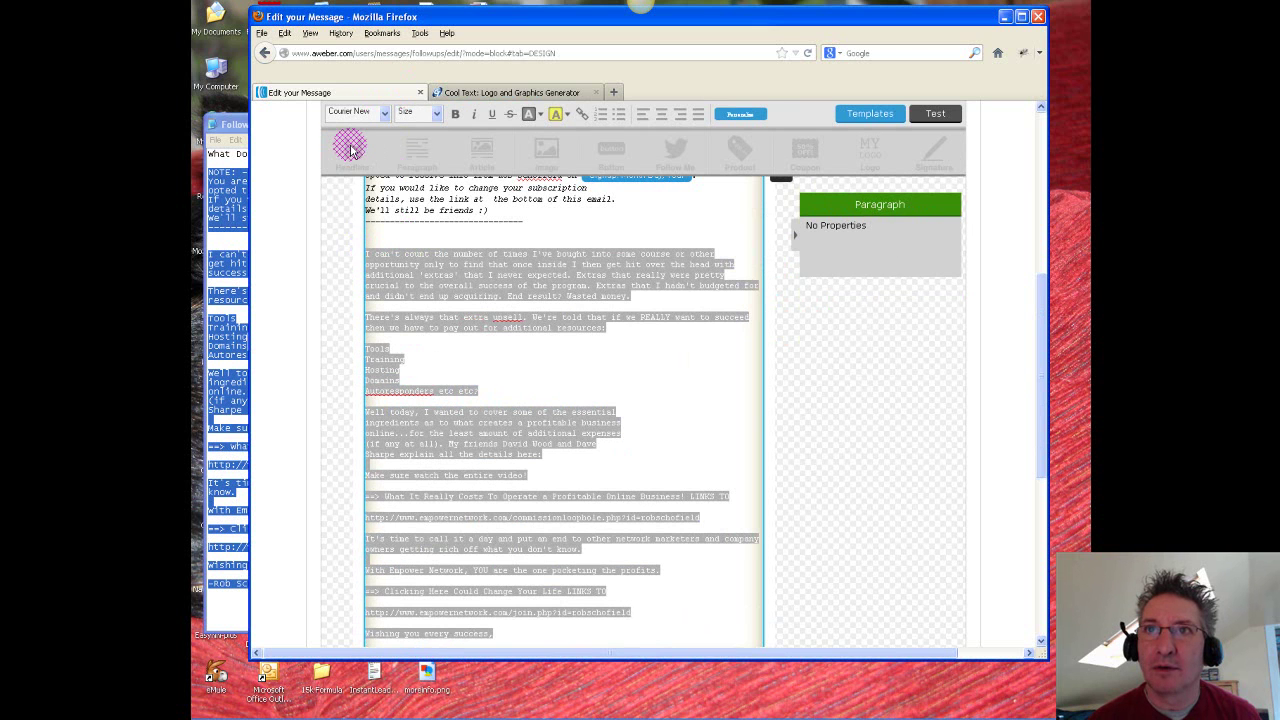
click(437, 114)
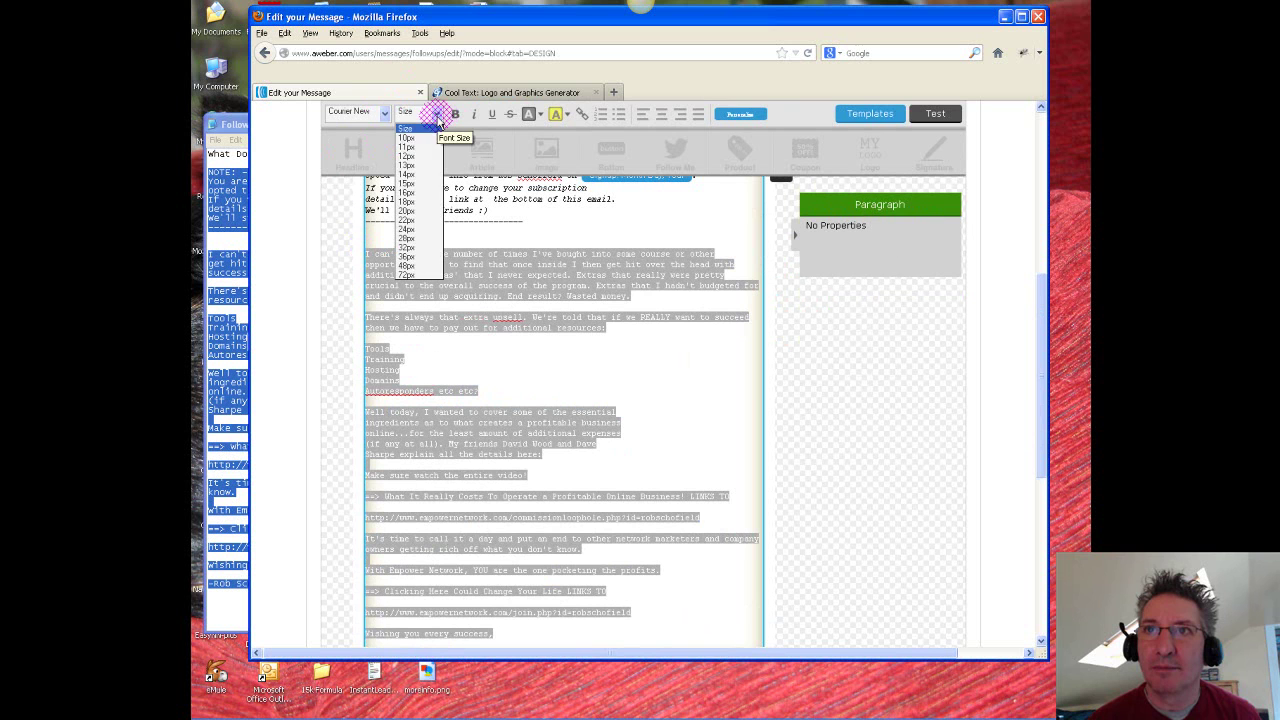
click(408, 202)
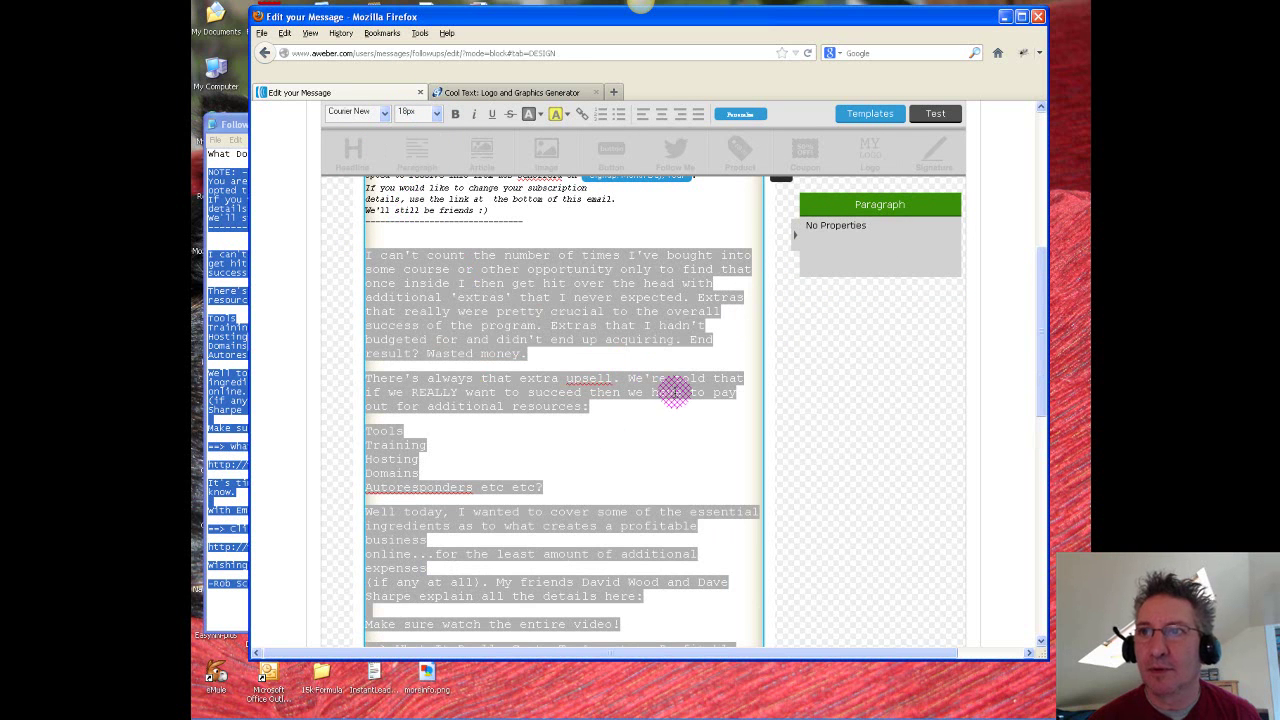
click(610, 310)
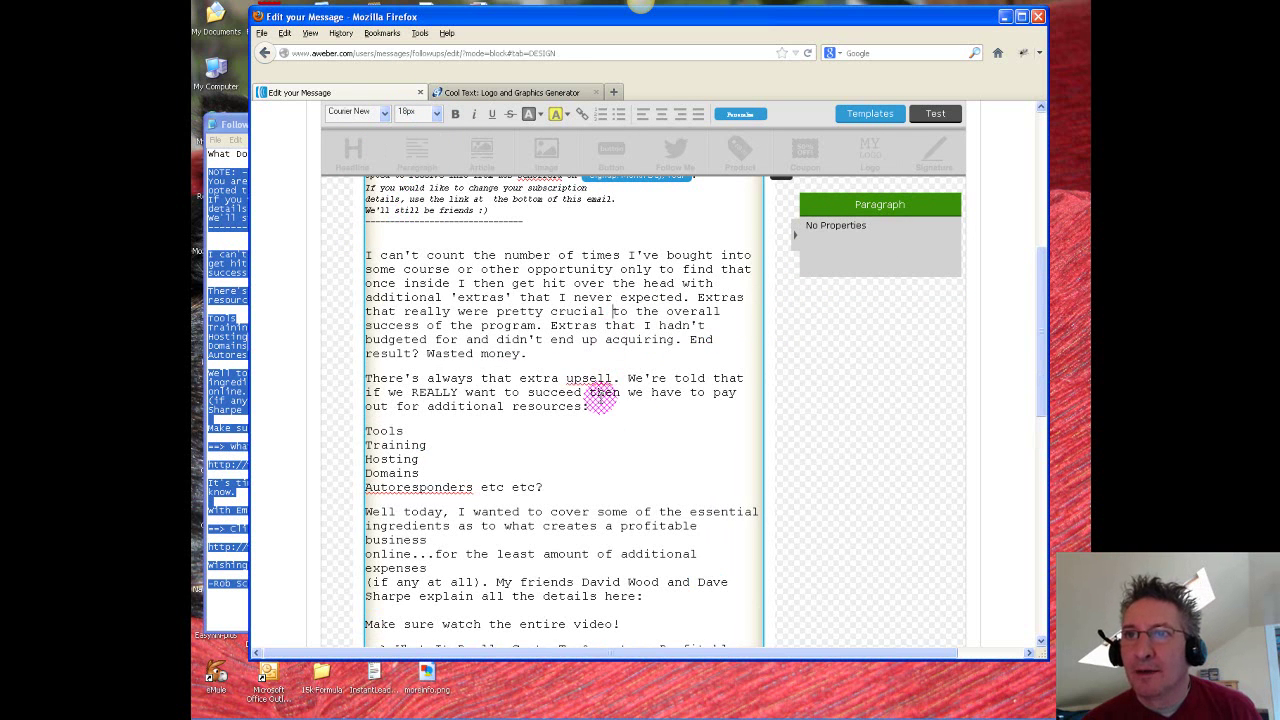
Step: Remove the three stray line breaks in the "Well today" paragraph, after "business", "expenses" and before "explain all the details here", so the sentences flow on
scroll(620, 444, down, 3)
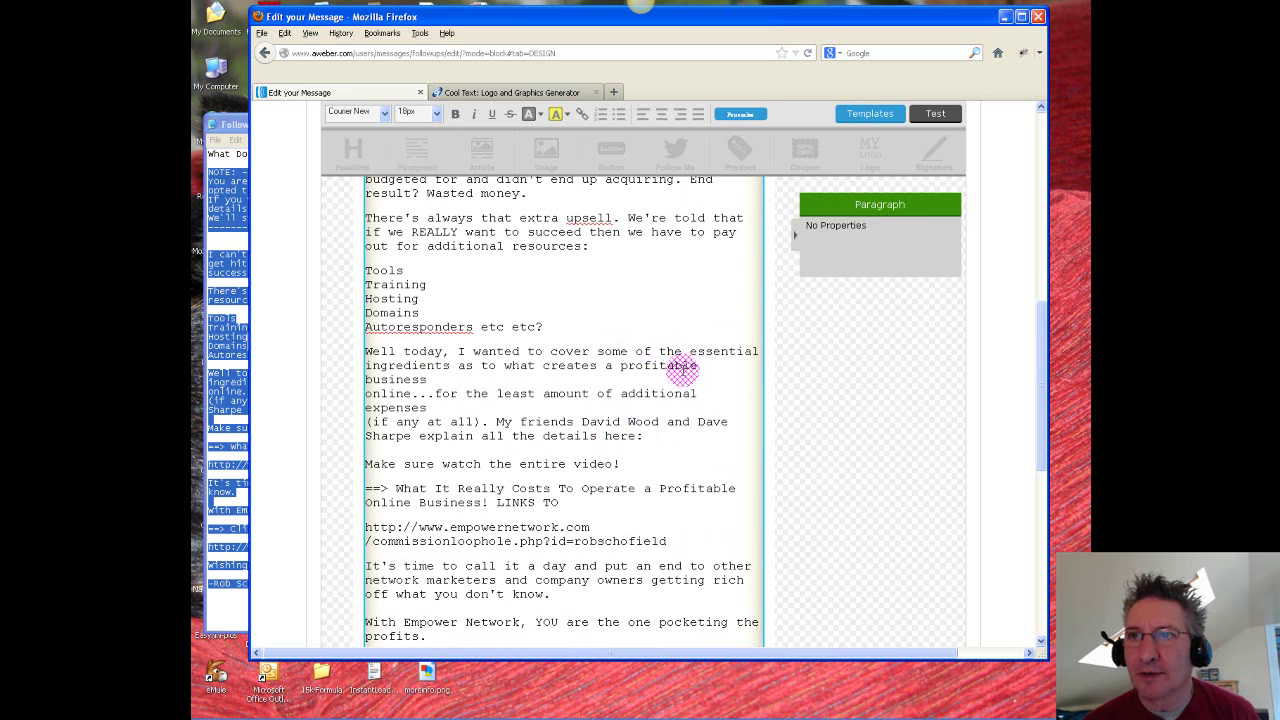
click(446, 394)
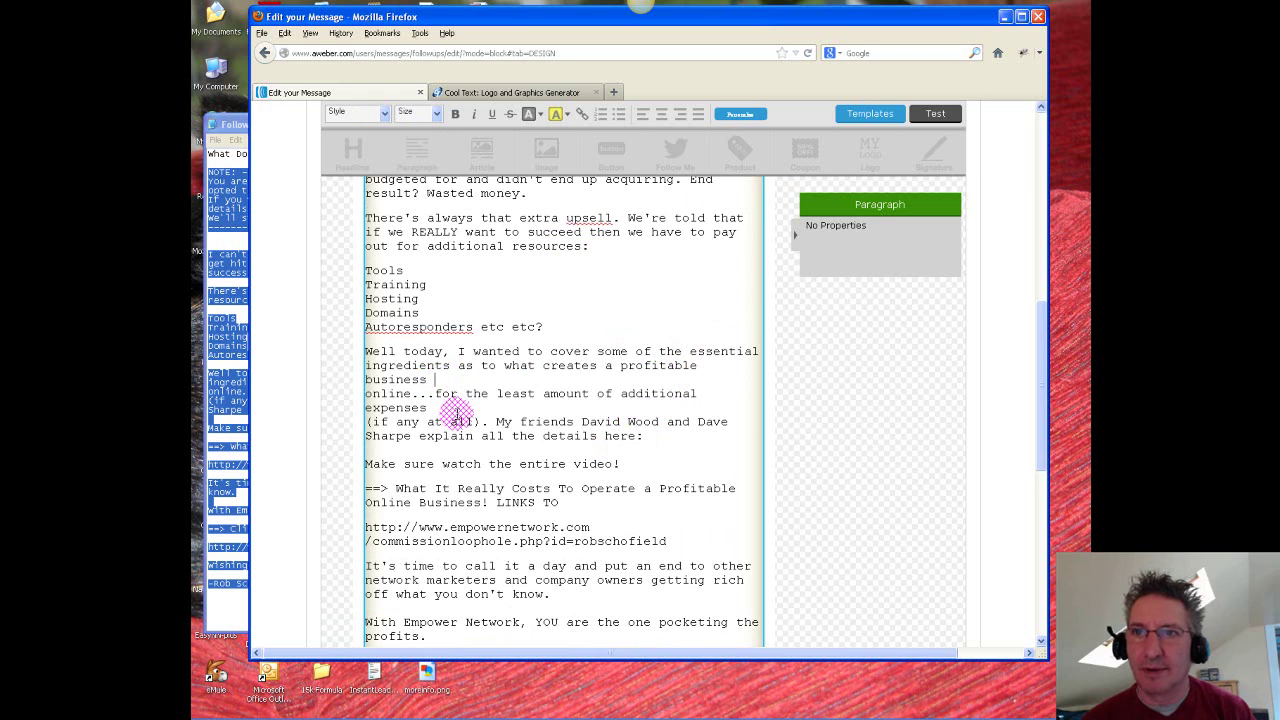
key(Delete)
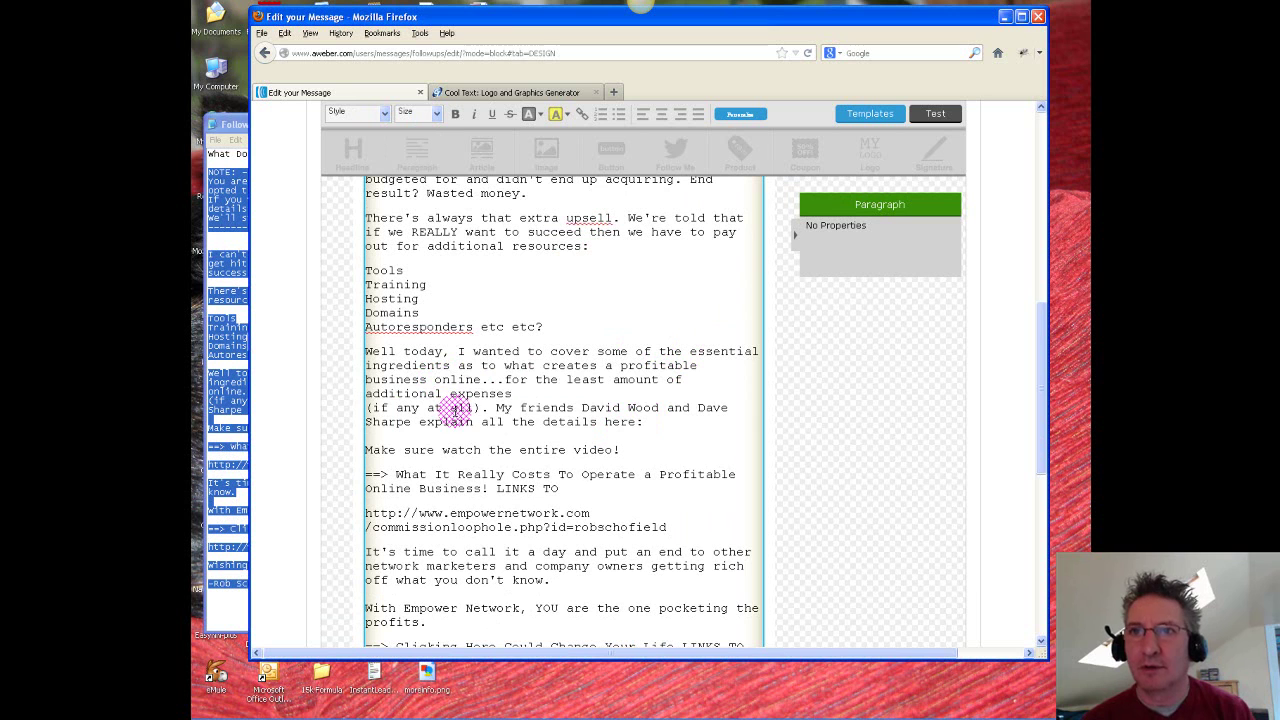
click(528, 394)
key(Delete)
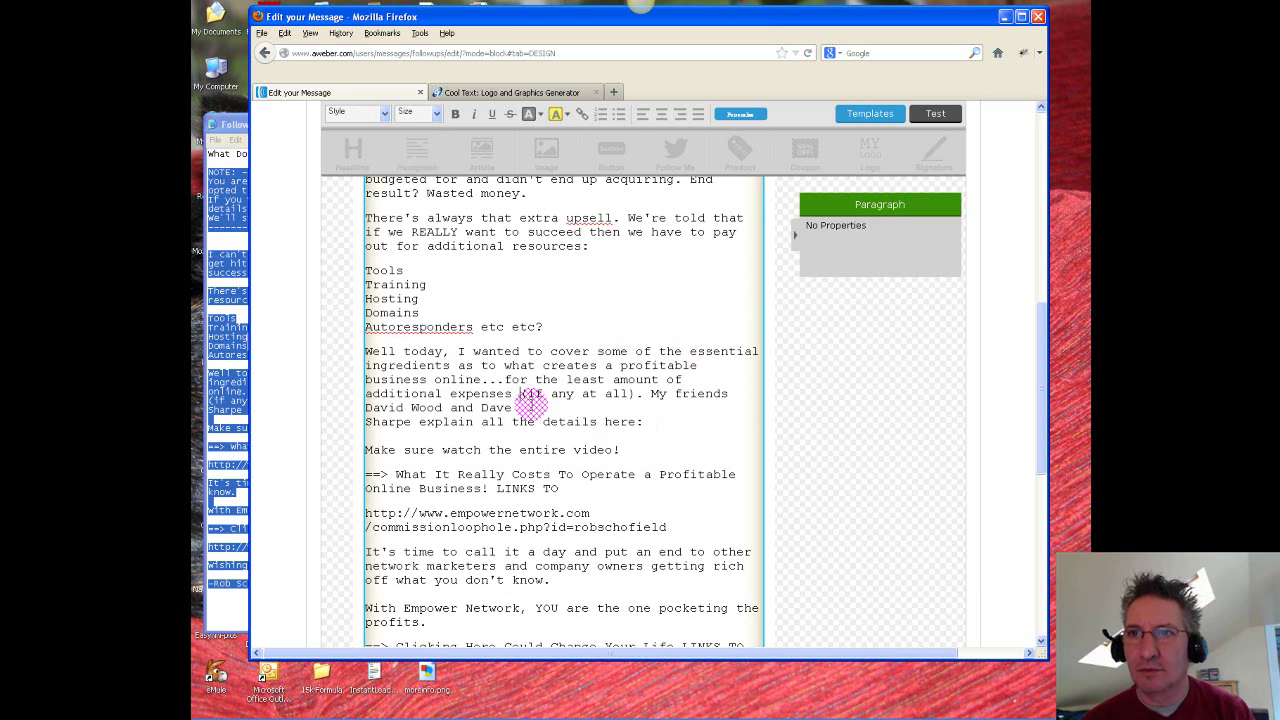
click(528, 408)
key(Delete)
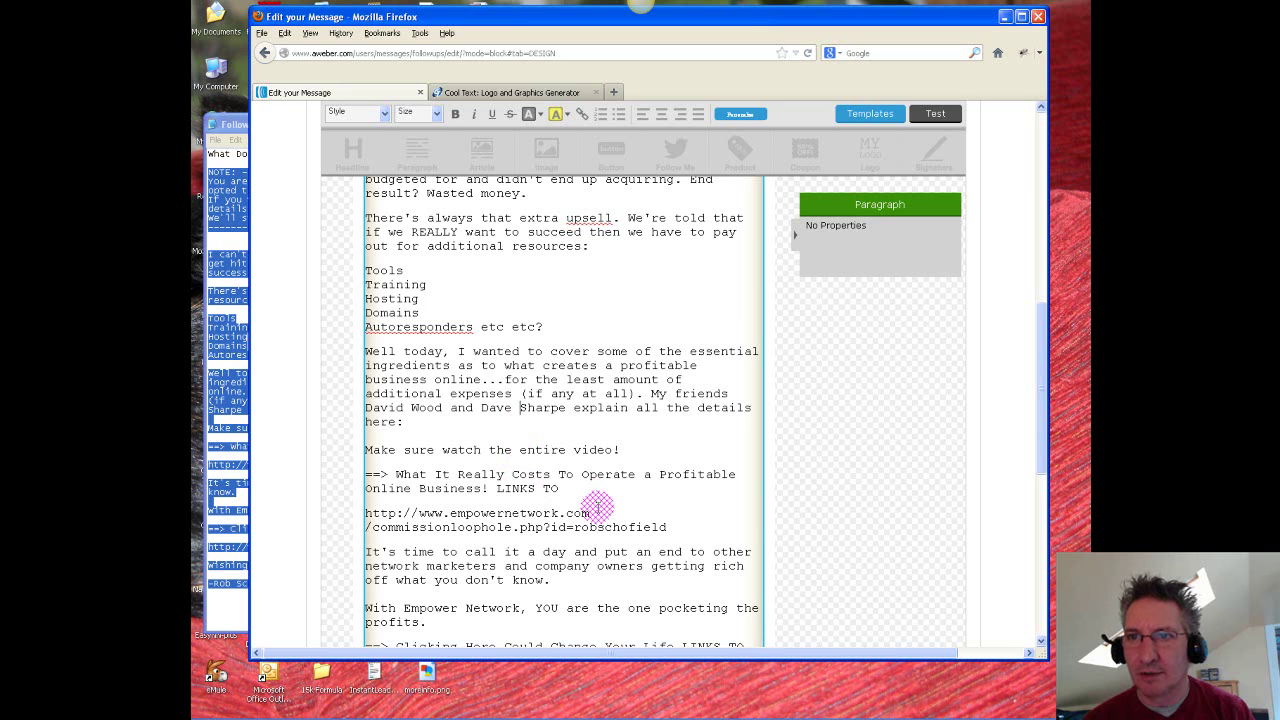
Step: Review the reformatted message from the NOTE section to the signature, checking fonts, line breaks and link lines
scroll(597, 508, down, 2)
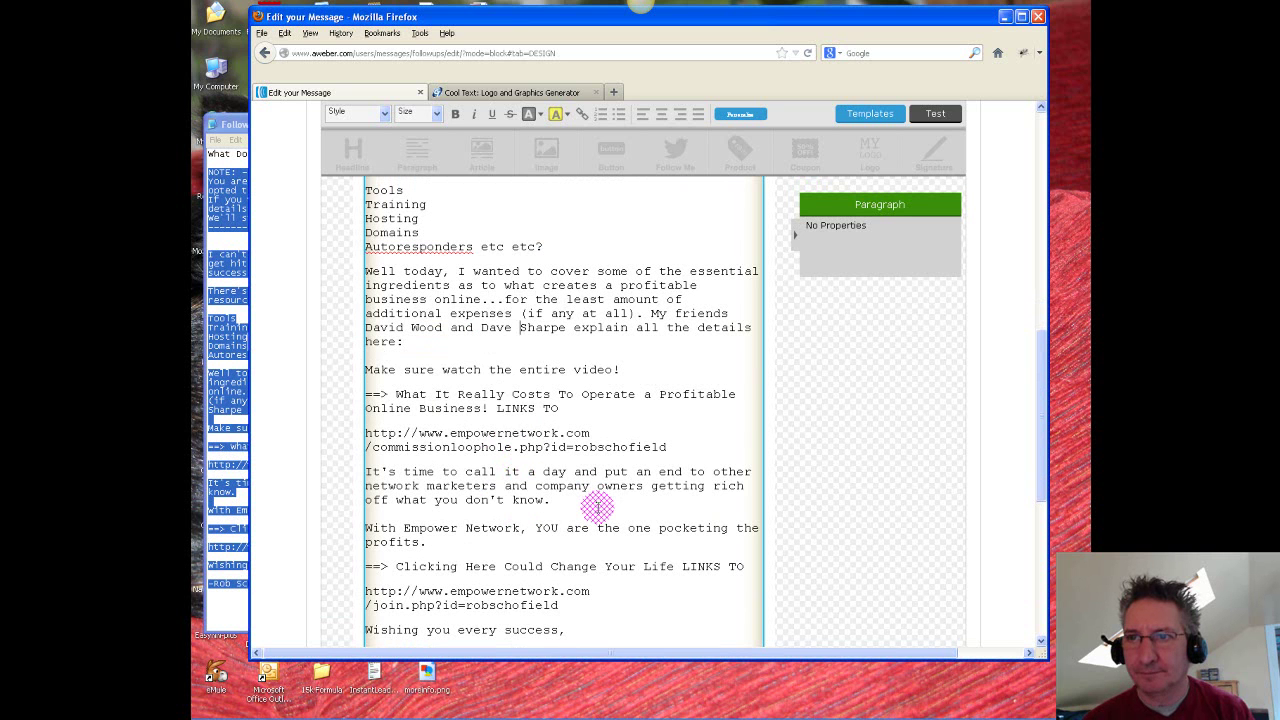
scroll(597, 508, down, 2)
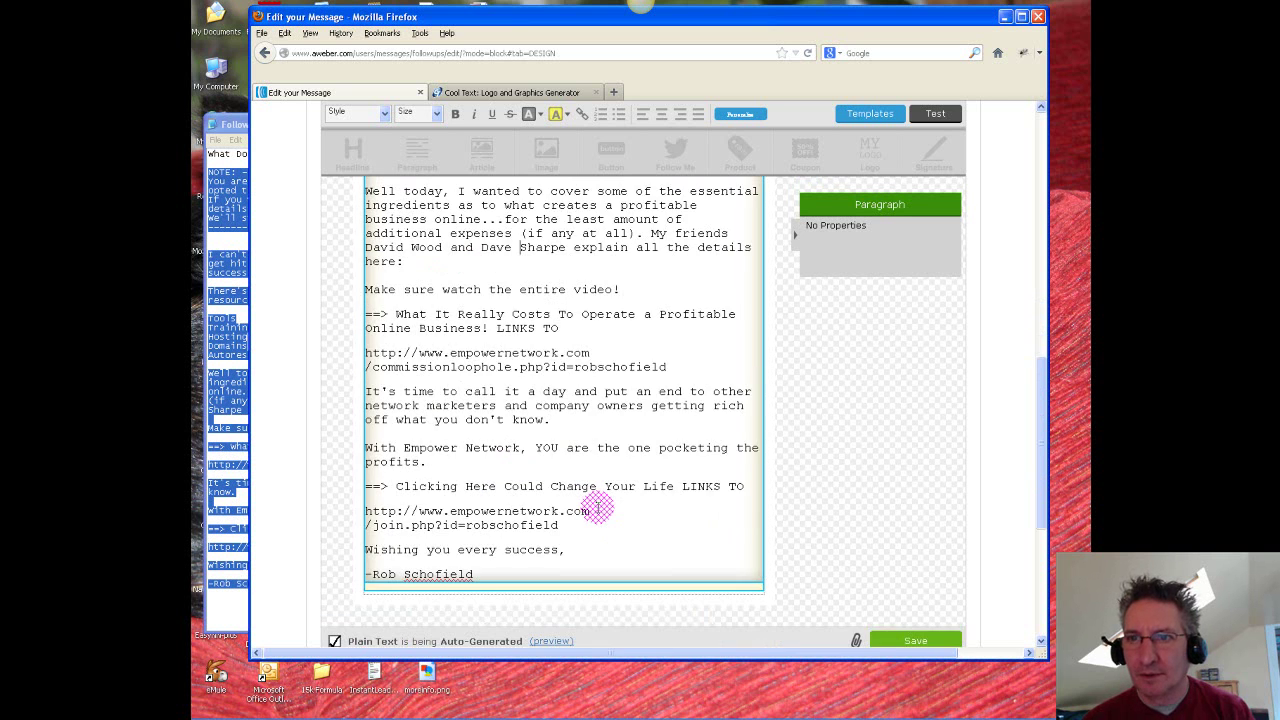
scroll(597, 508, up, 2)
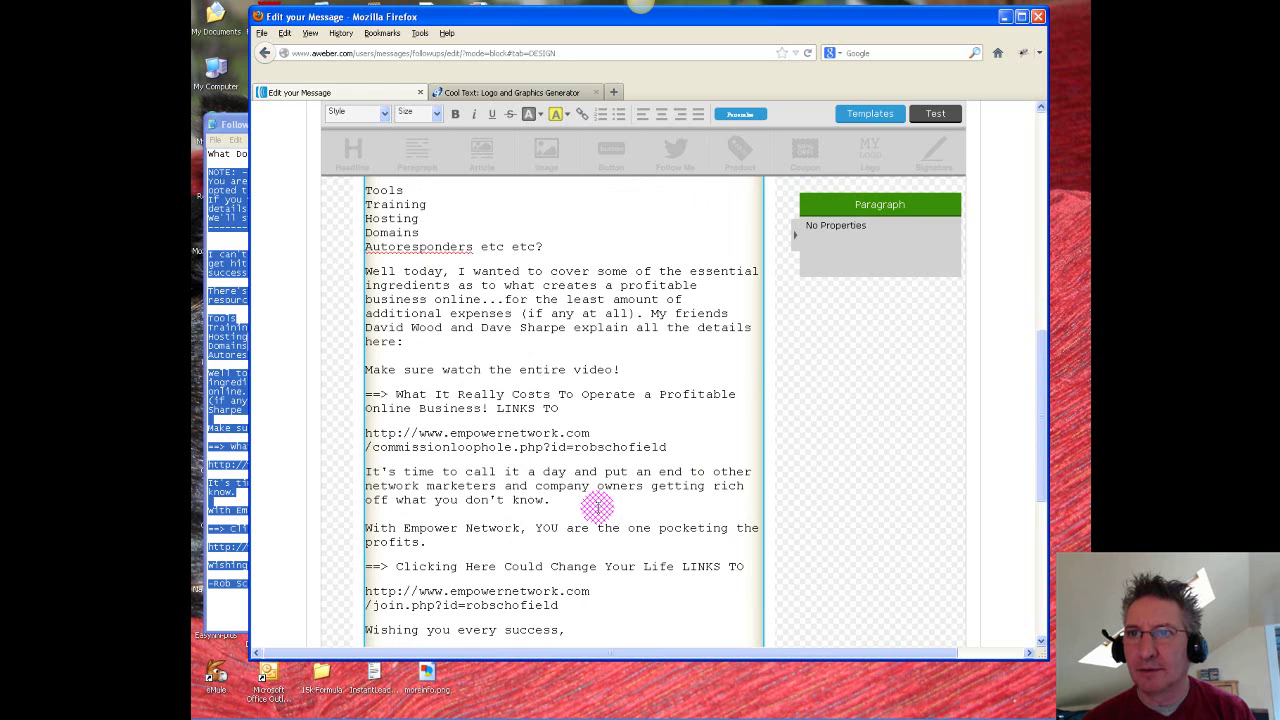
scroll(597, 508, up, 5)
scroll(597, 508, up, 2)
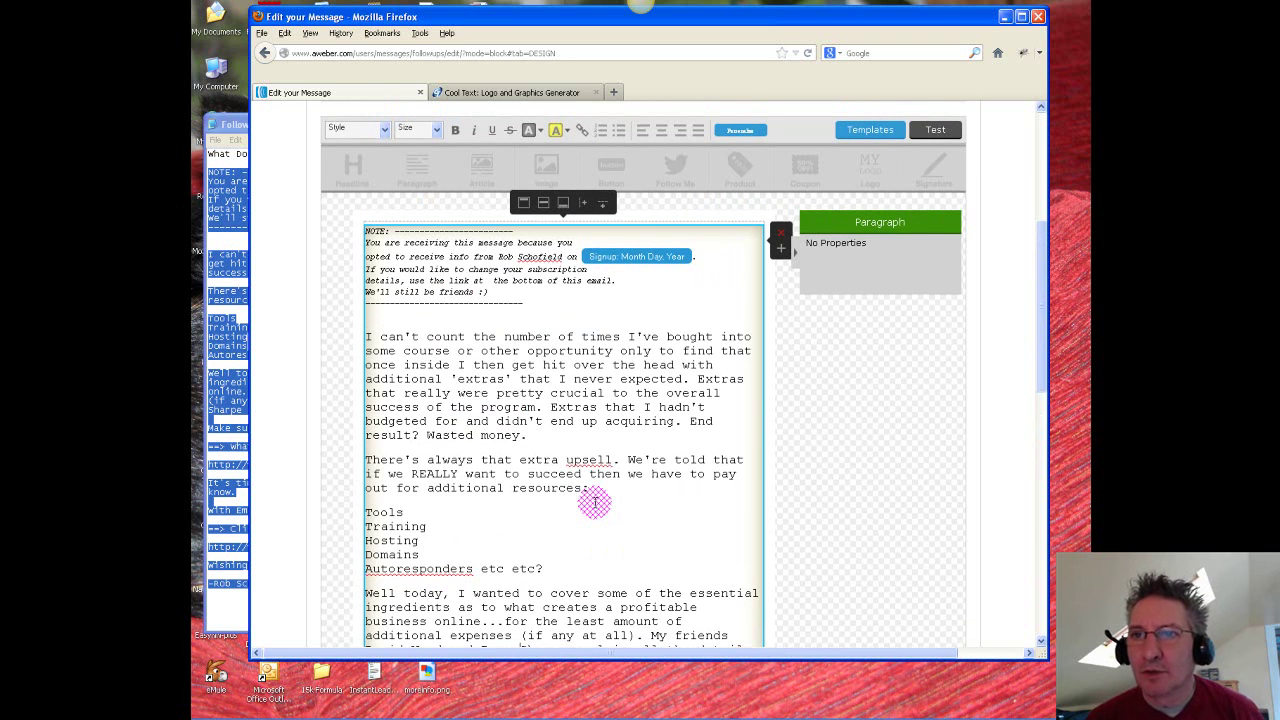
scroll(595, 503, down, 5)
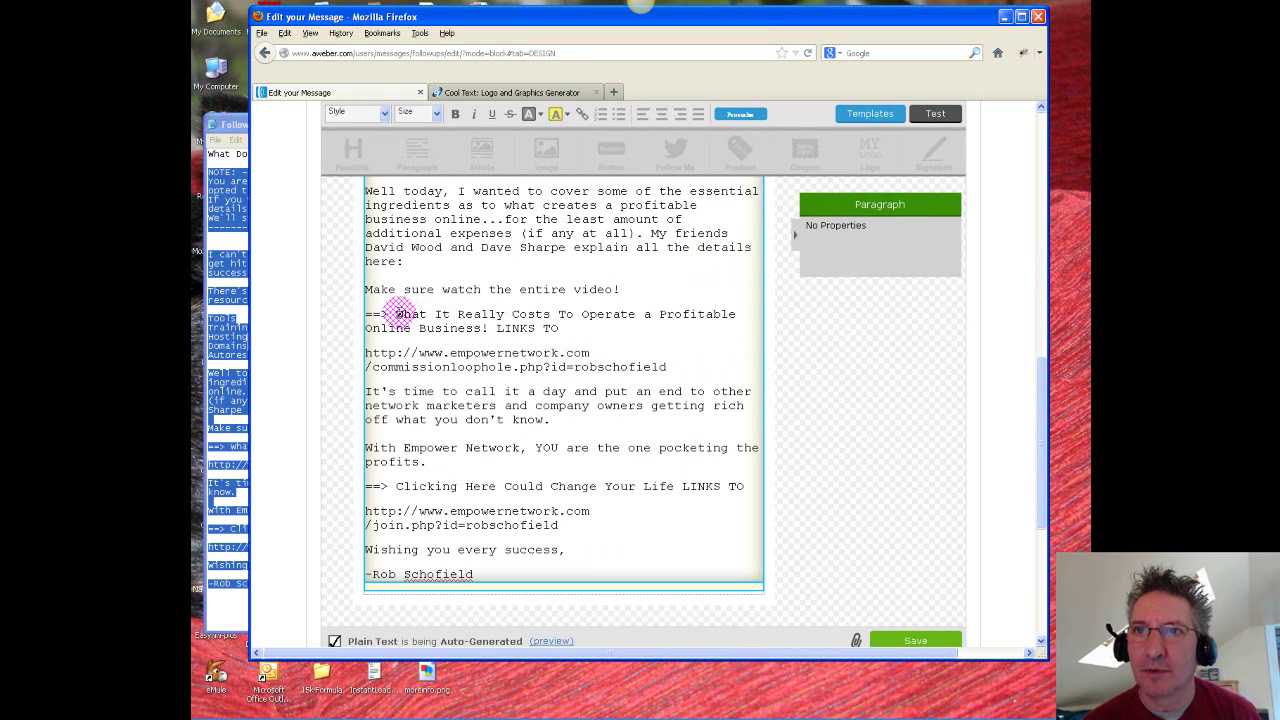
Step: Select "What It Really Costs To Operate a Profitable Online Business!" in the message and copy its commissionloophole.php address from FollowUp_6.txt in Notepad
drag(396, 314, 487, 329)
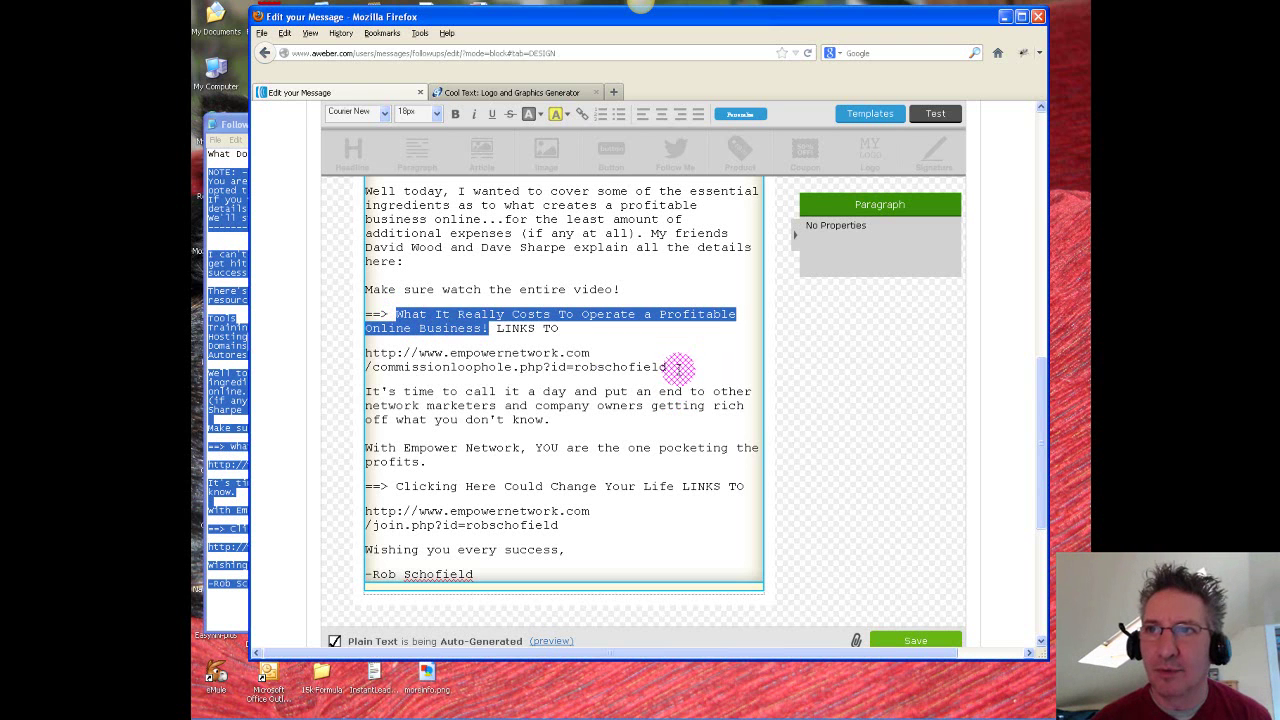
drag(667, 367, 363, 352)
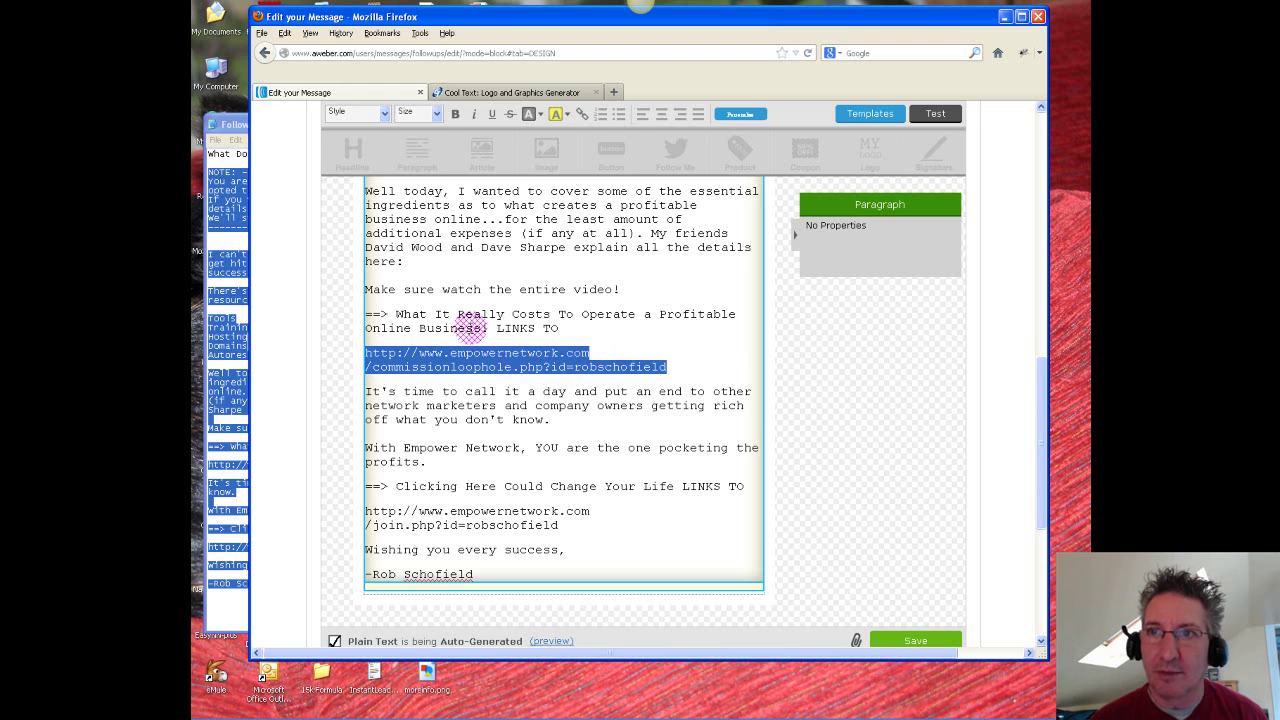
drag(398, 316, 480, 338)
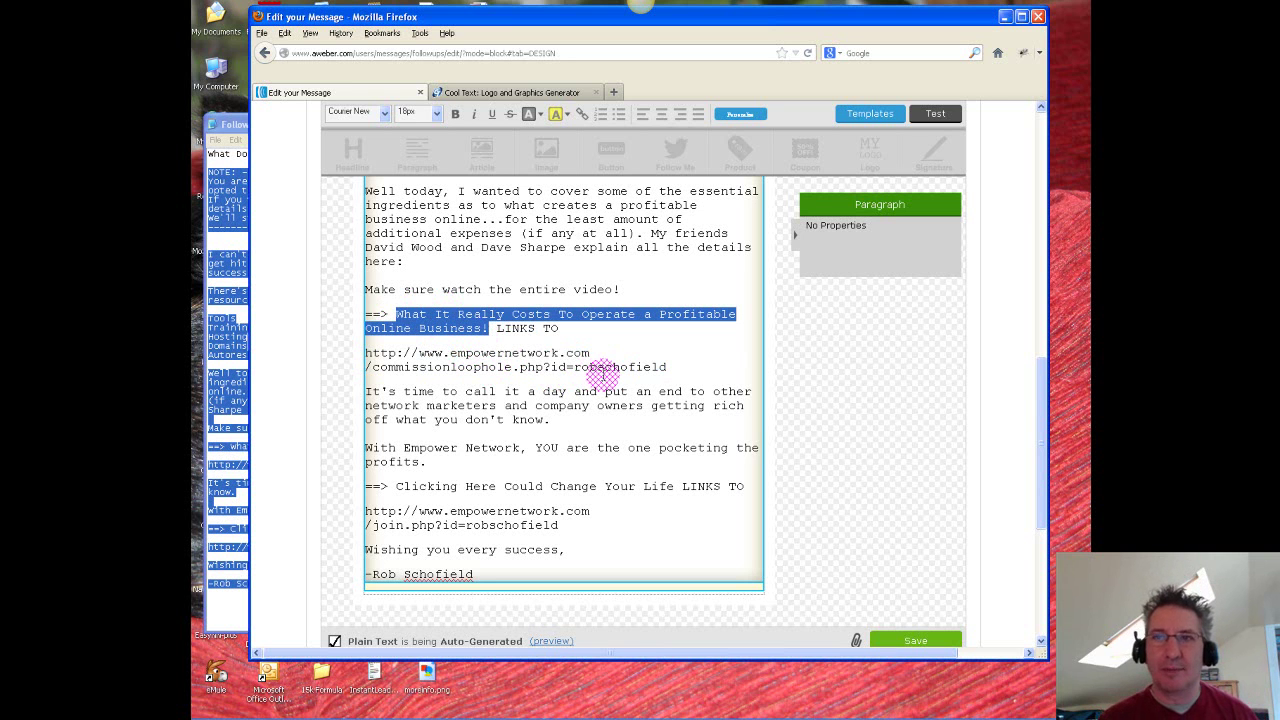
click(232, 124)
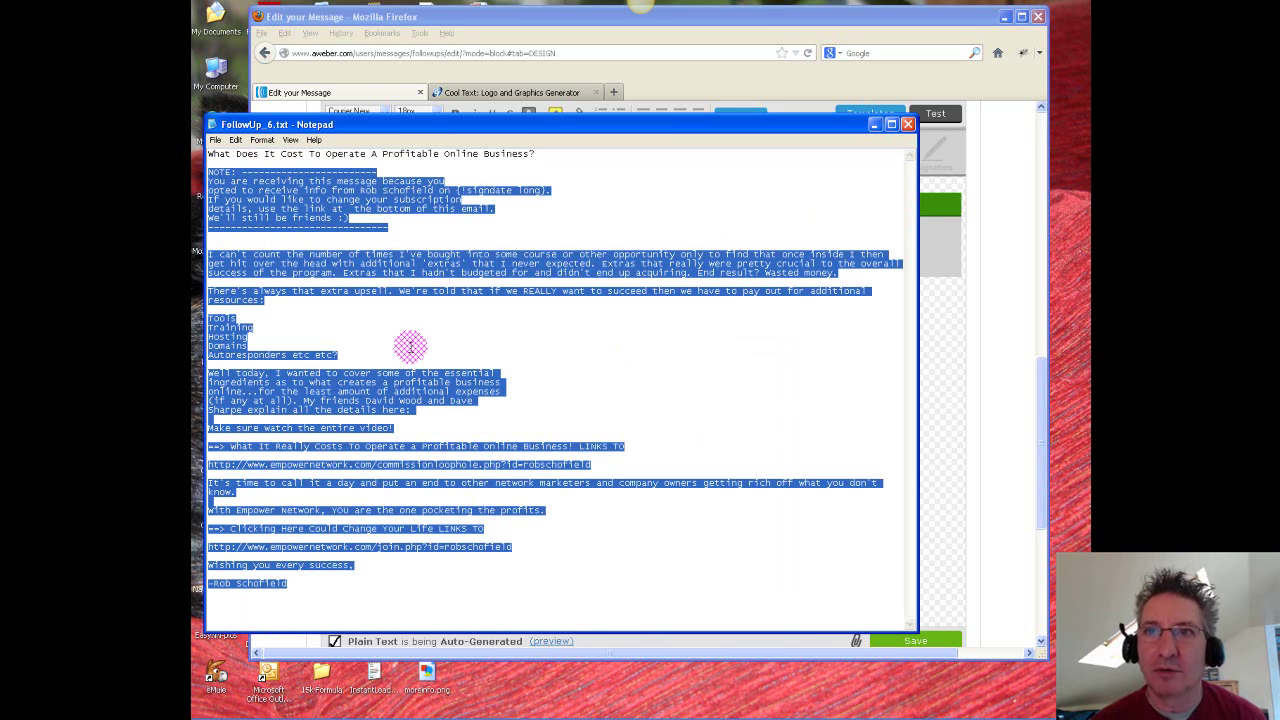
click(558, 383)
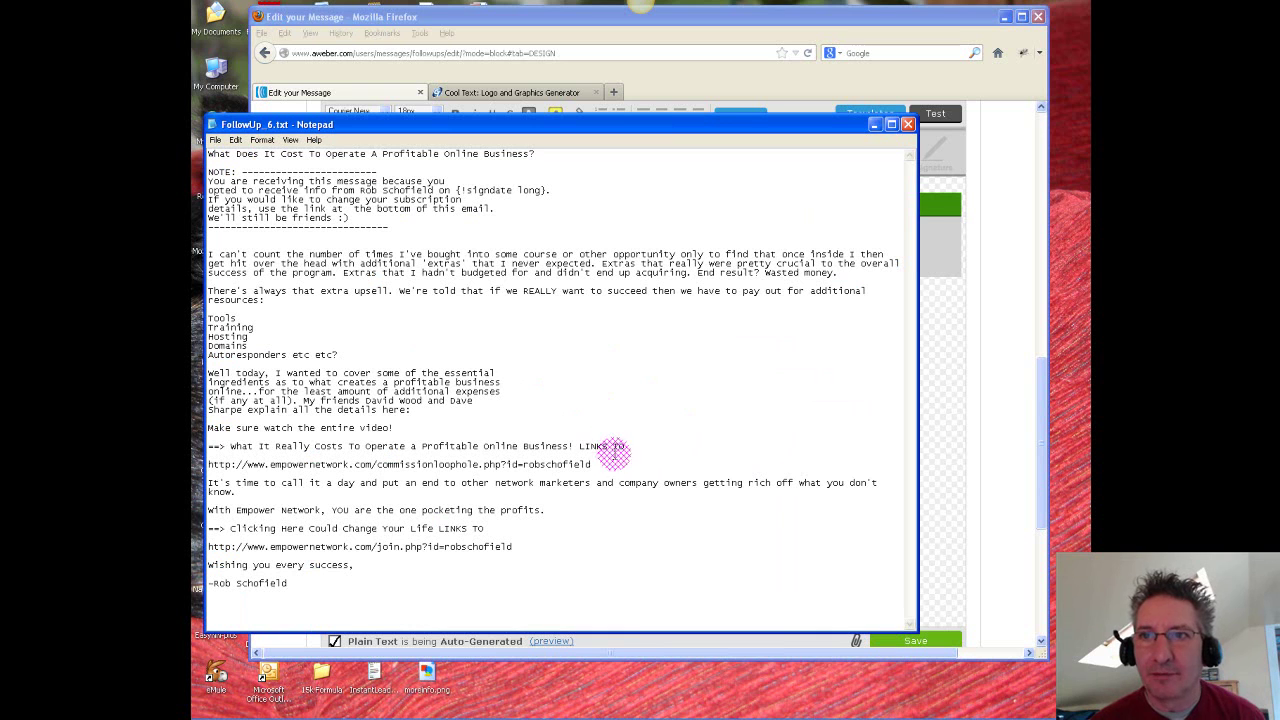
click(593, 464)
drag(593, 464, 209, 465)
click(235, 467)
double_click(235, 467)
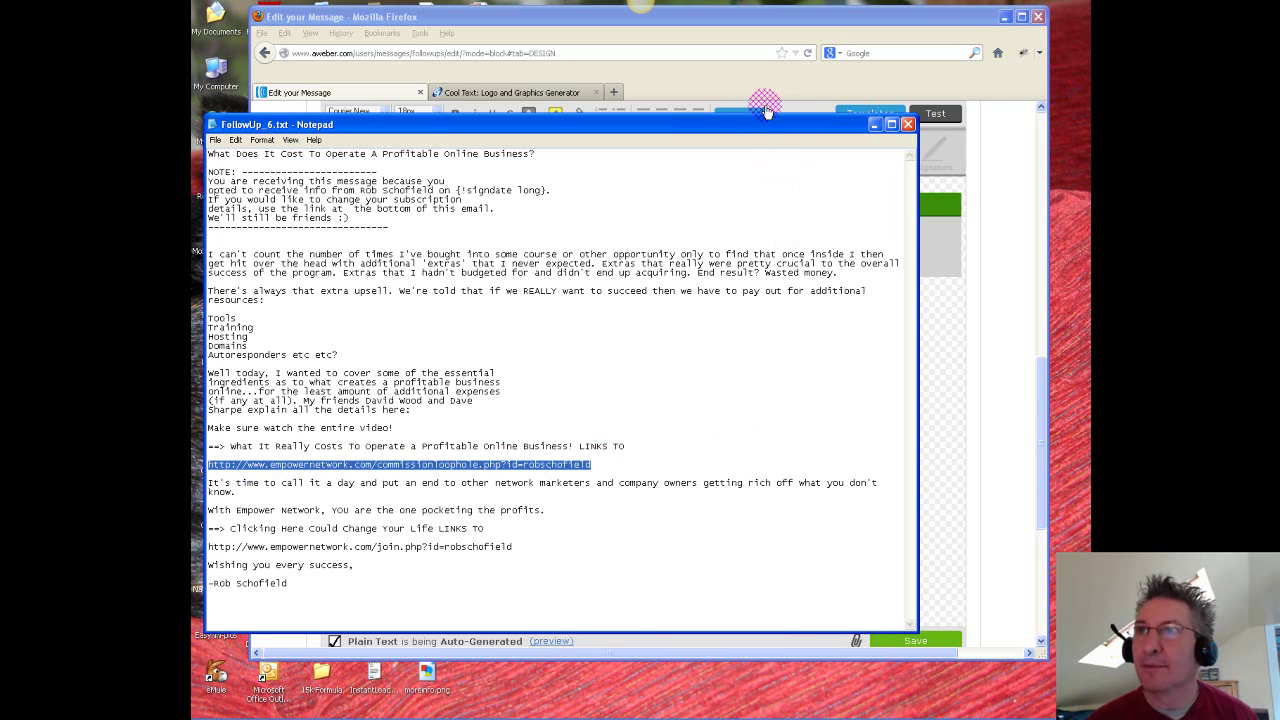
Step: In Firefox, link the selected title to the copied commissionloophole.php address and delete the leftover "LINKS TO" and plain URL after it
click(723, 80)
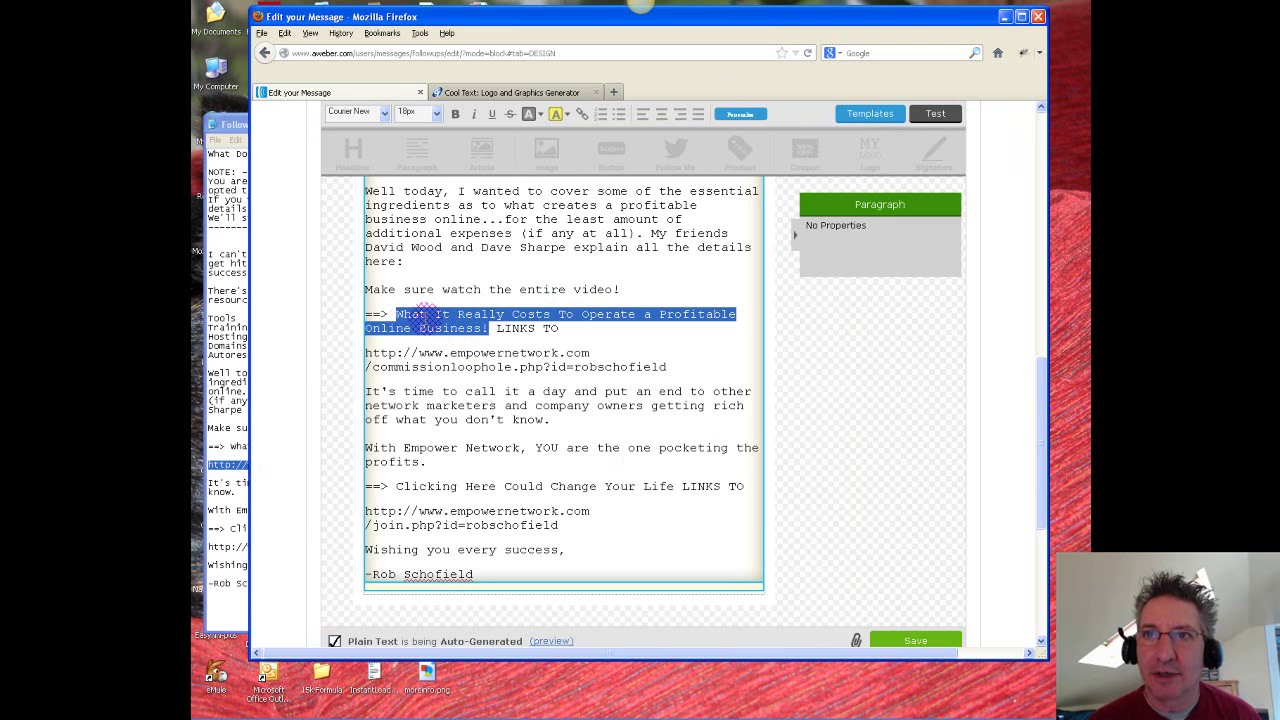
click(582, 117)
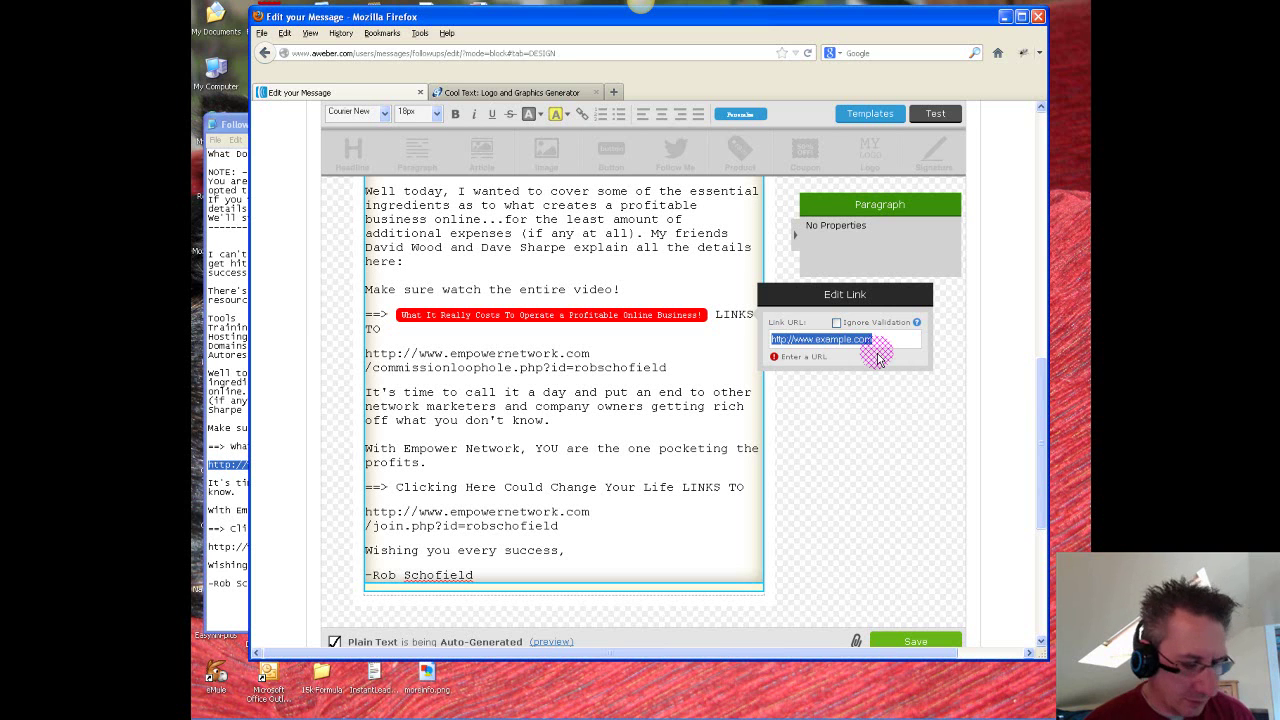
key(ctrl+v)
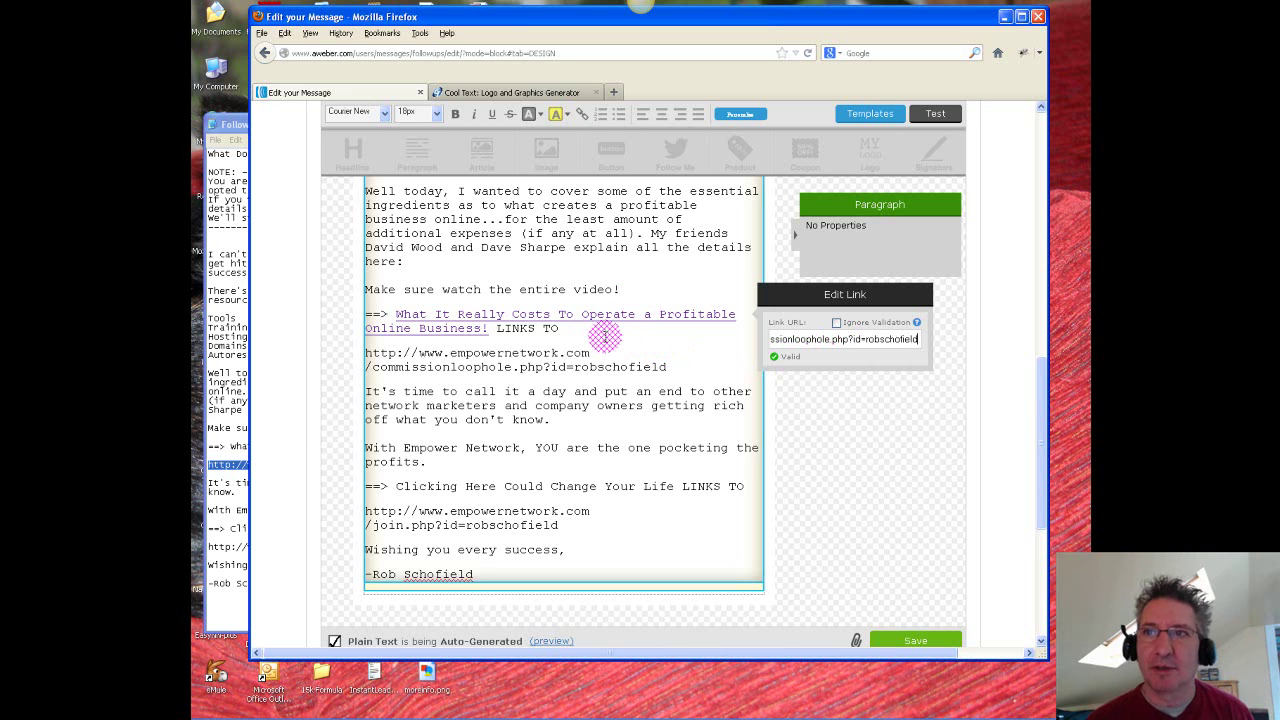
click(708, 342)
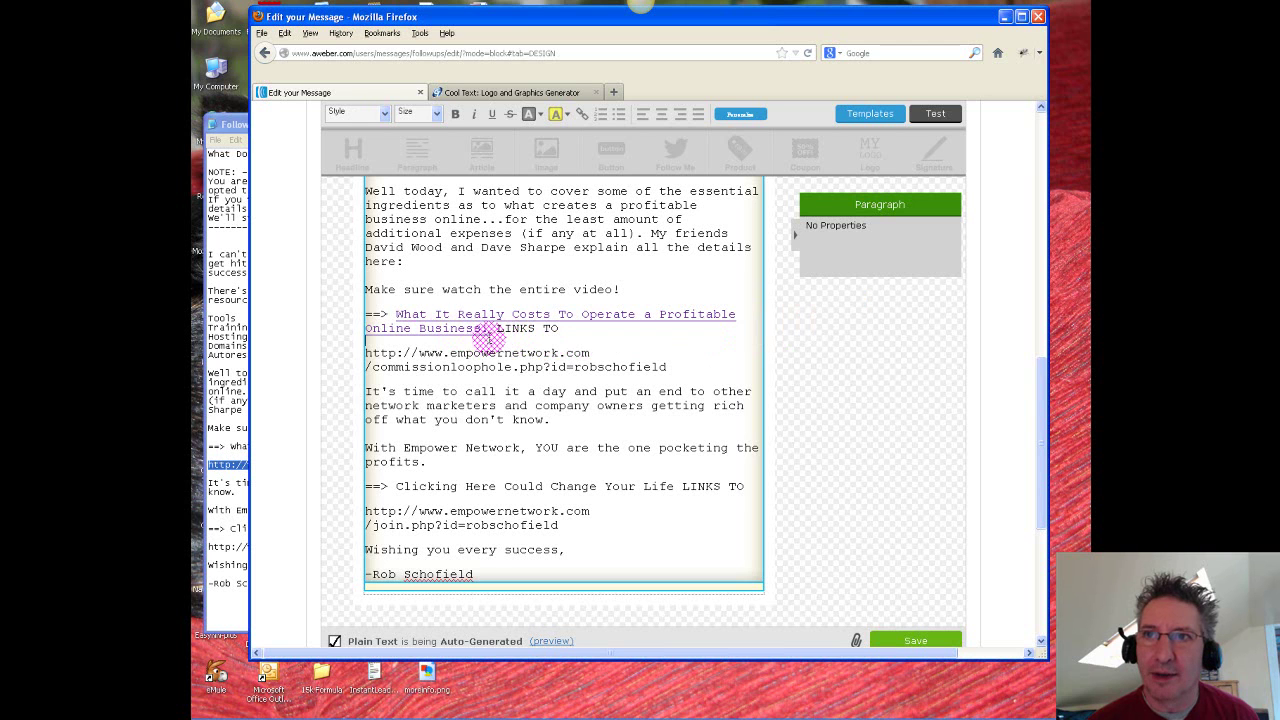
drag(497, 329, 670, 366)
key(BackSpace)
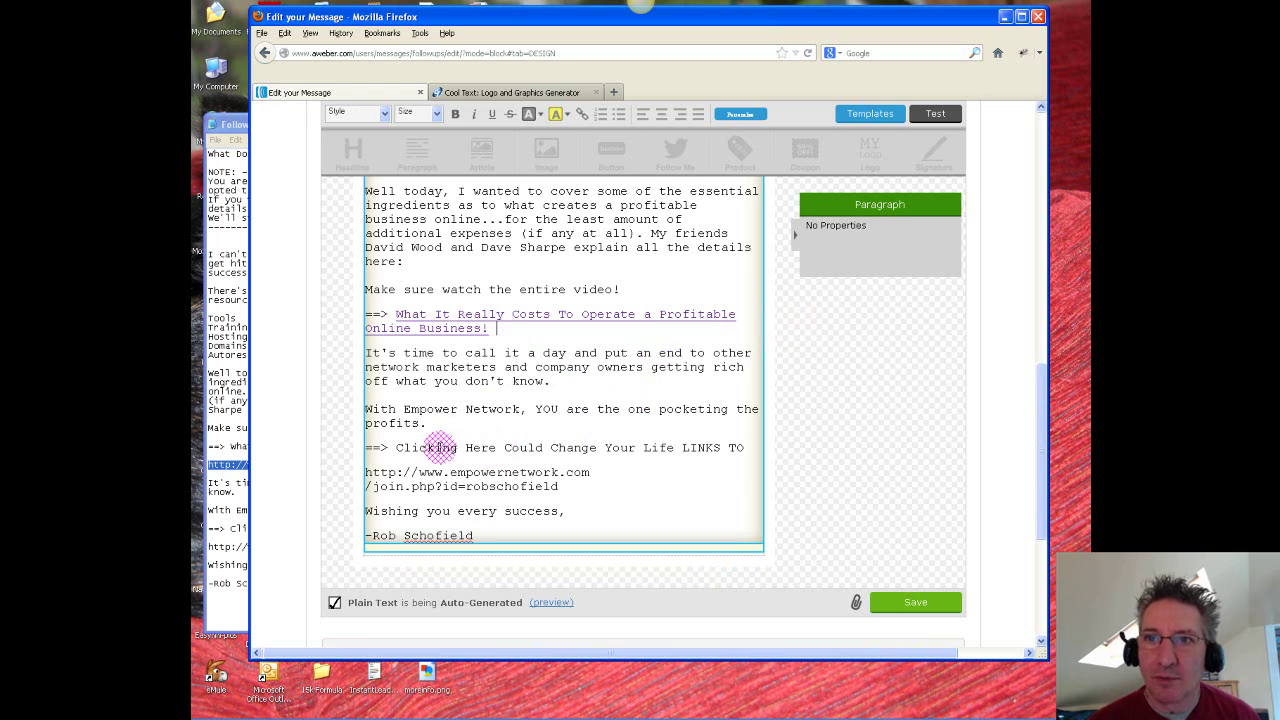
Step: Select "Clicking Here Could Change Your Life" in the message and copy its join.php address from FollowUp_6.txt in Notepad
drag(397, 447, 674, 448)
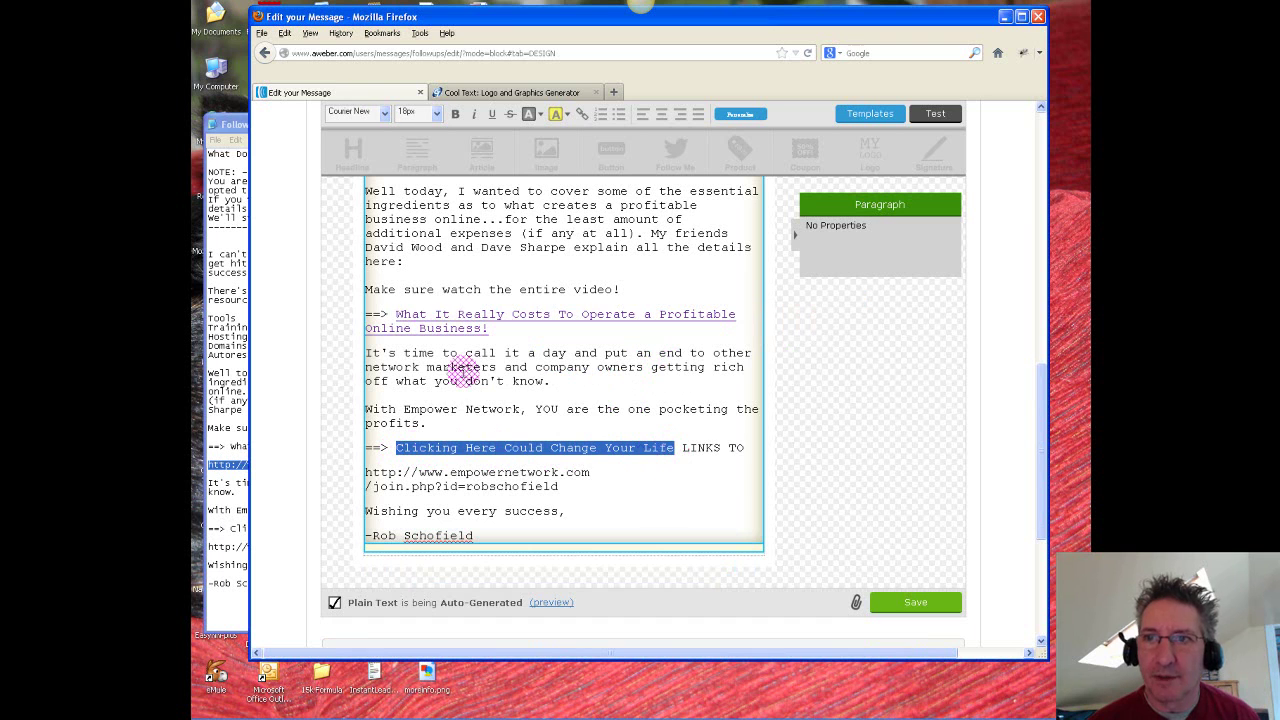
click(240, 140)
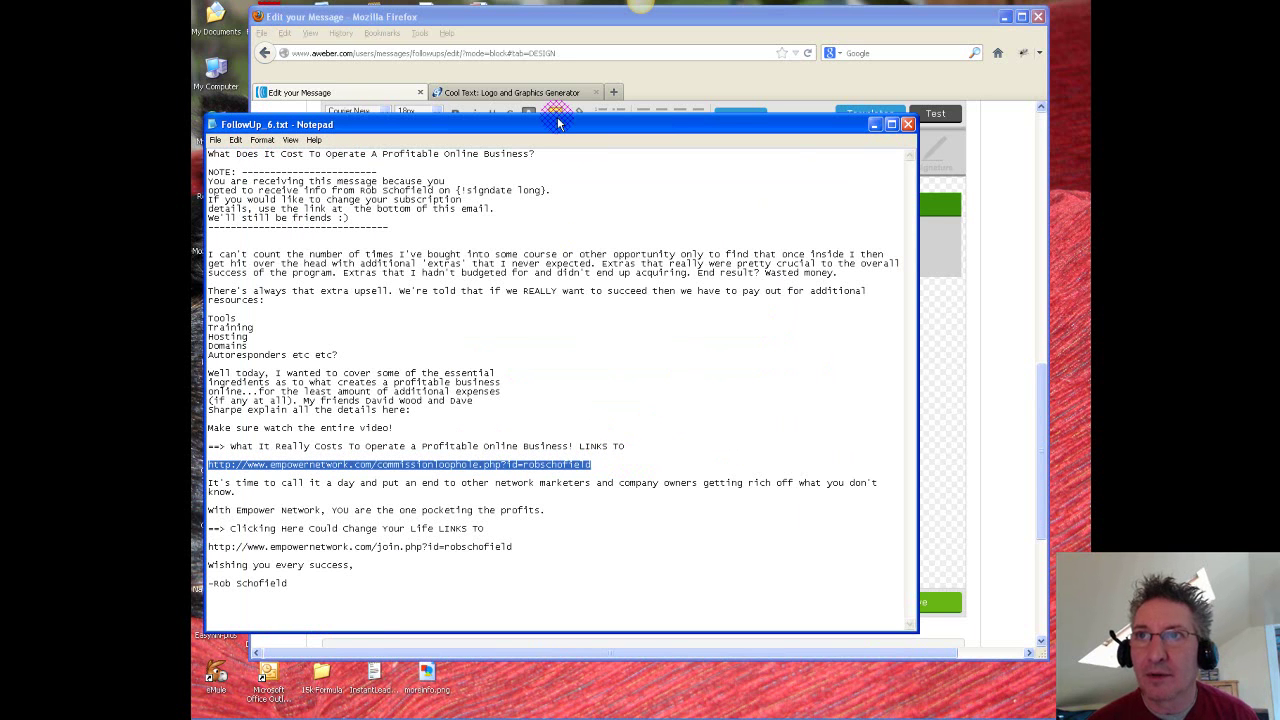
drag(557, 124, 557, 59)
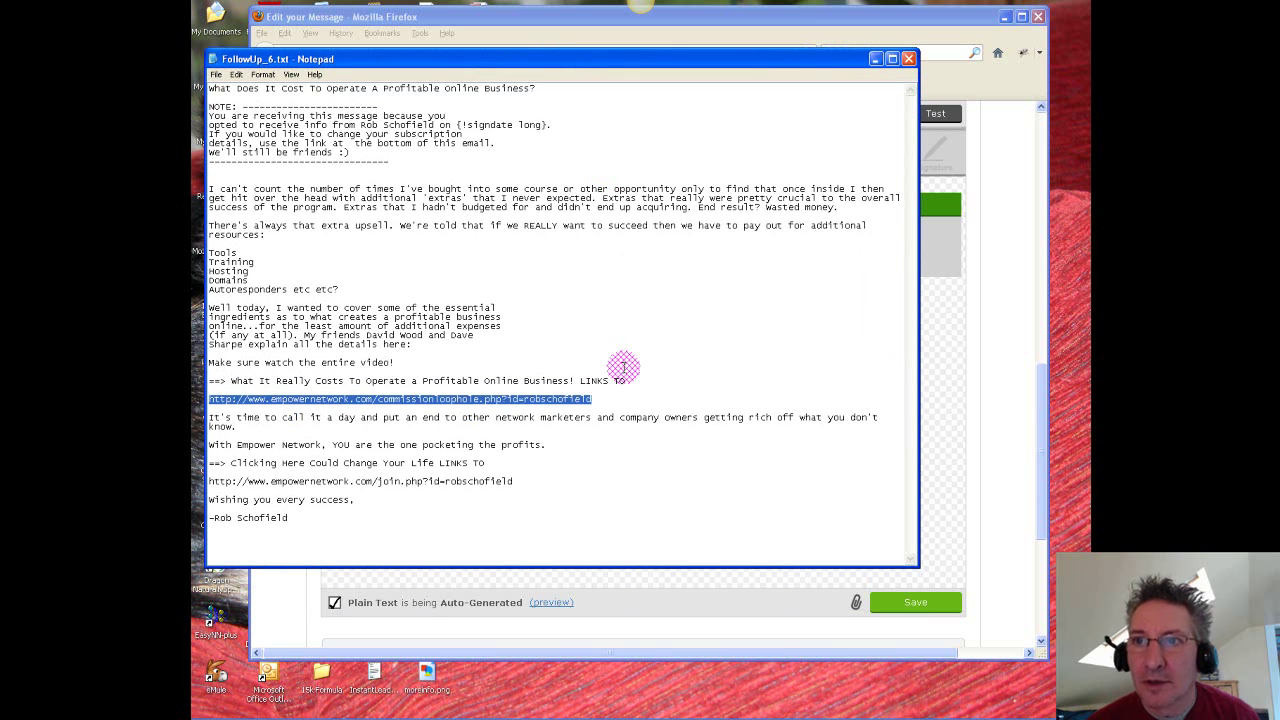
drag(256, 381, 625, 381)
drag(237, 399, 474, 420)
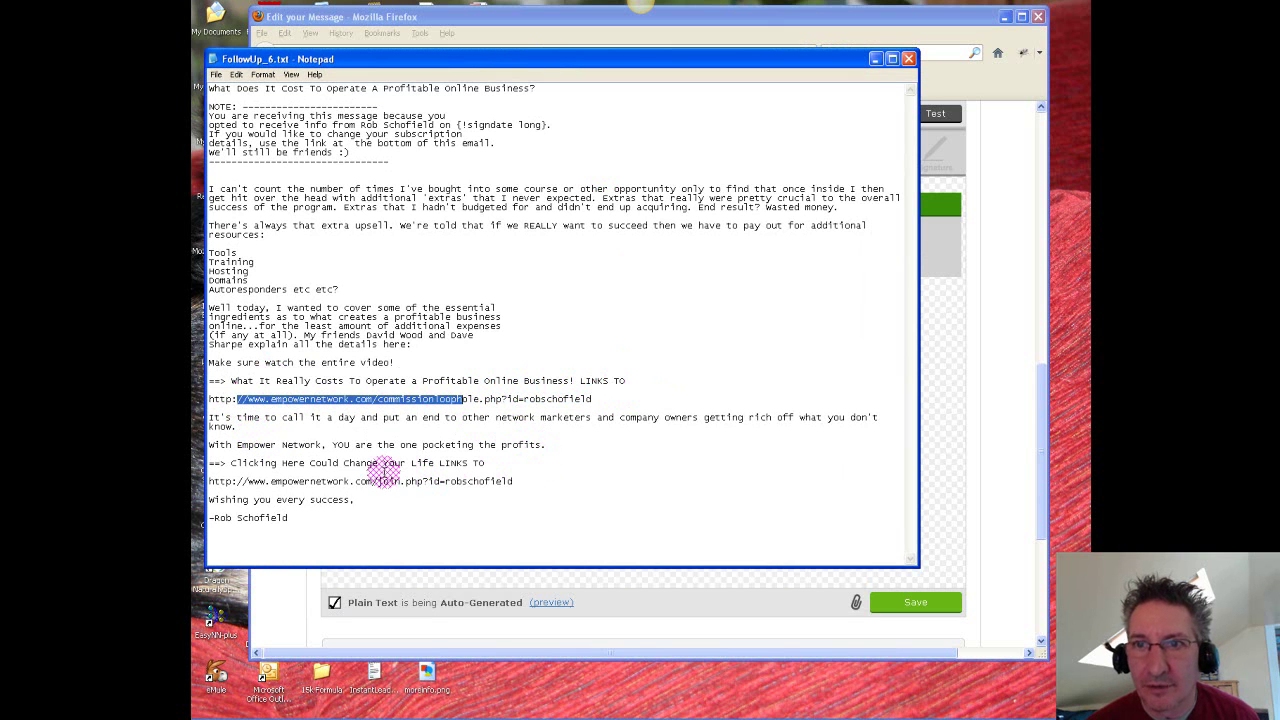
drag(232, 463, 435, 464)
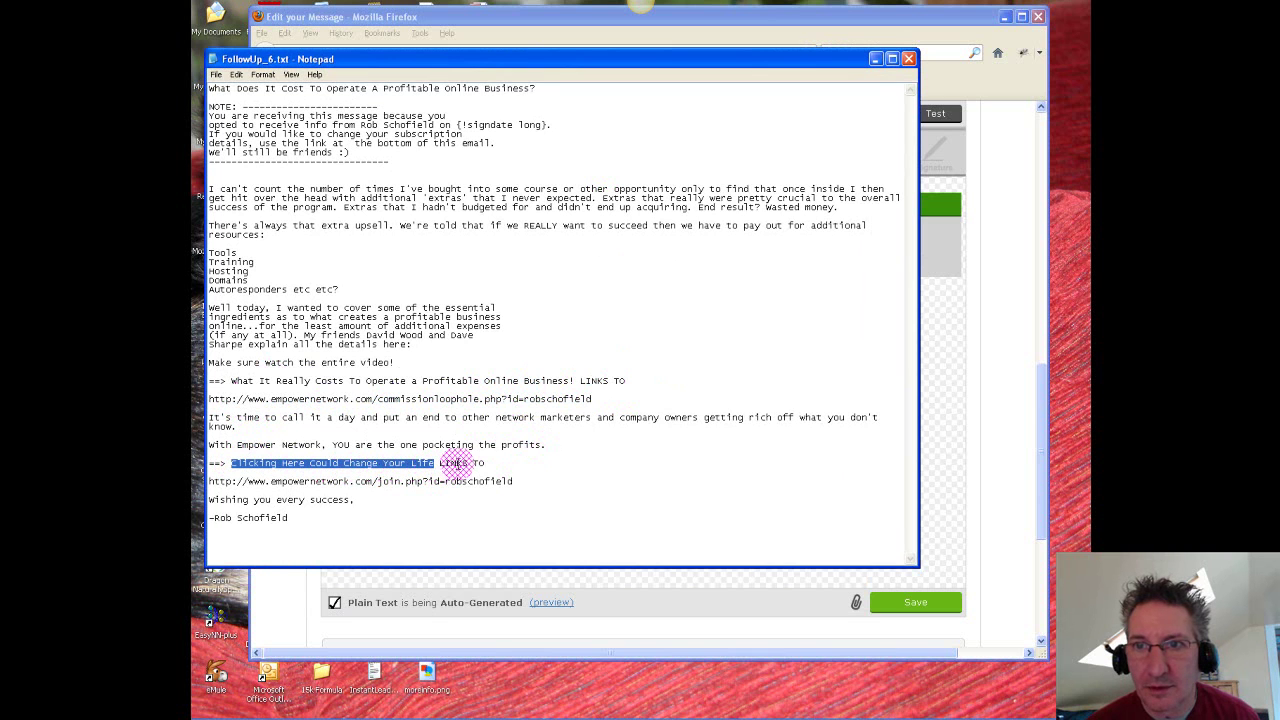
click(530, 481)
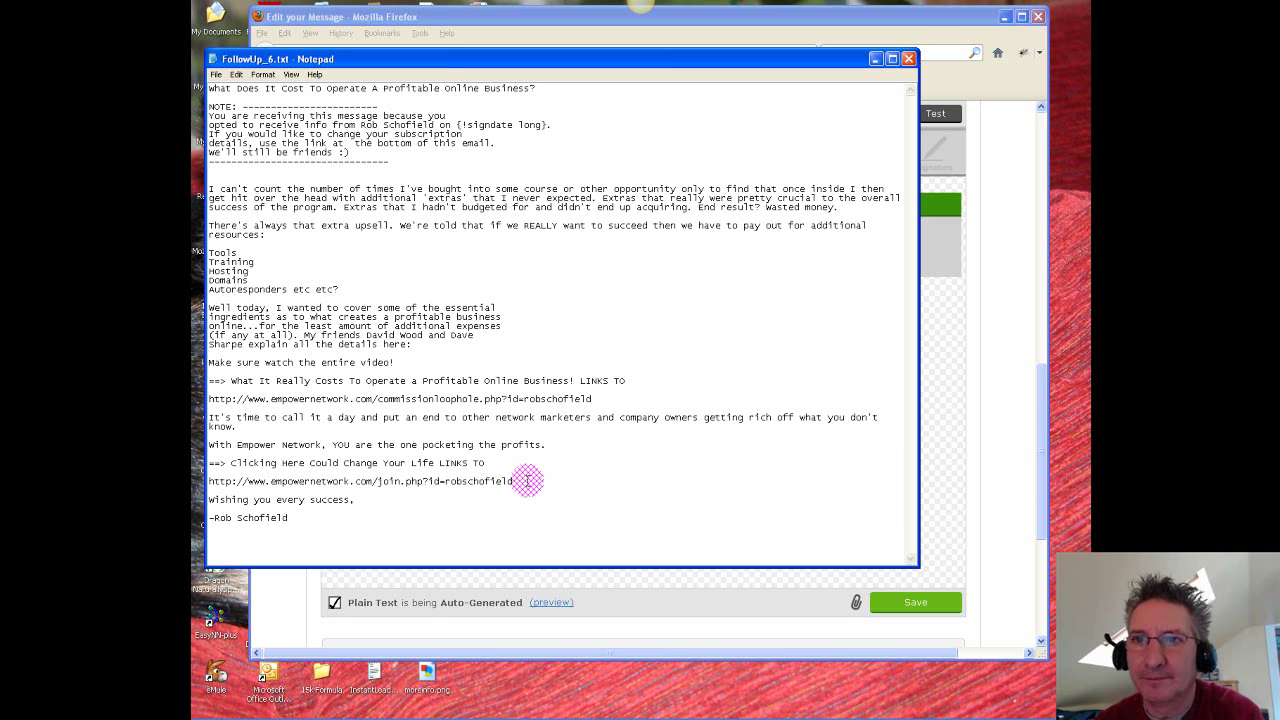
click(783, 38)
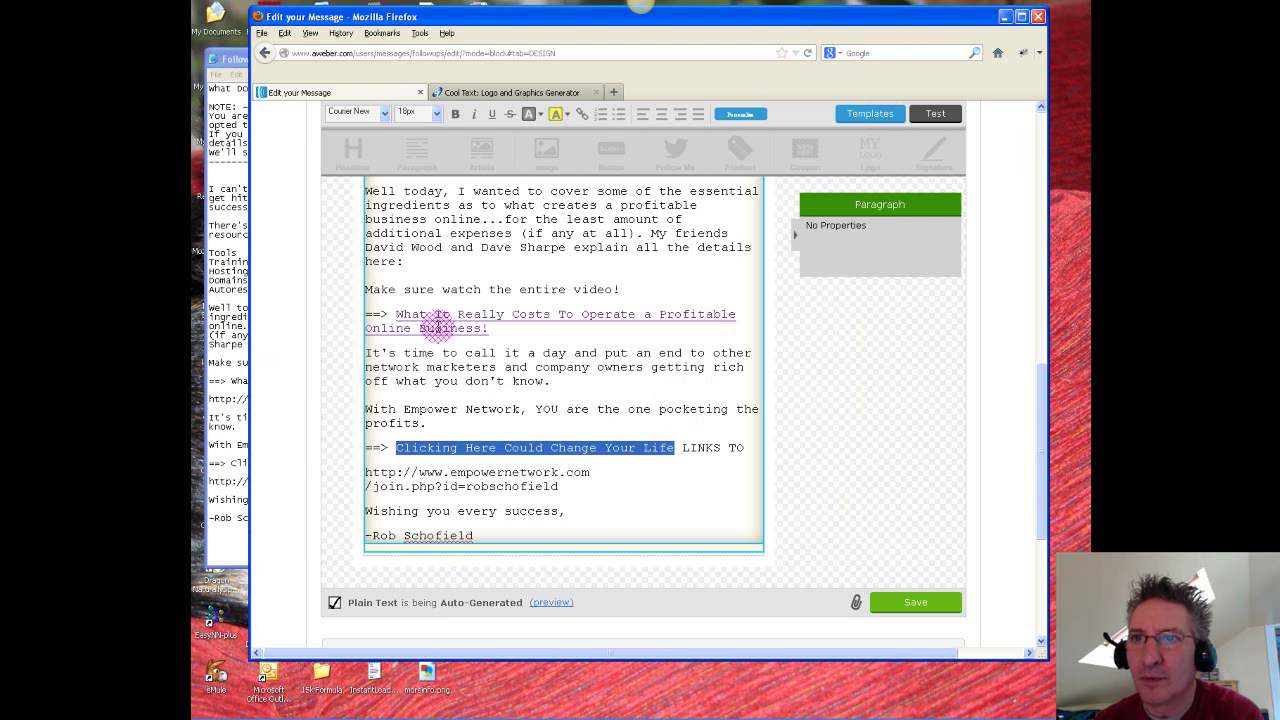
click(238, 60)
drag(513, 481, 208, 481)
key(ctrl+c)
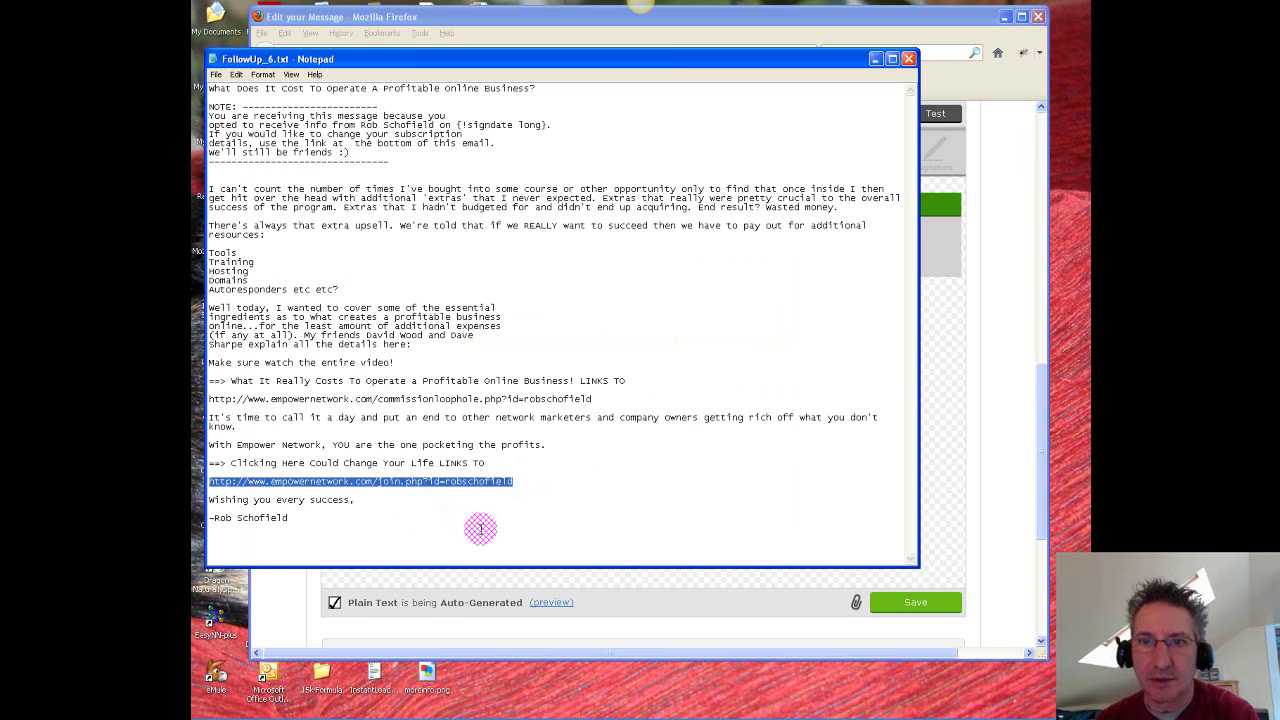
Step: In Firefox, link the selected "Clicking Here Could Change Your Life" text to the copied join.php address
click(769, 13)
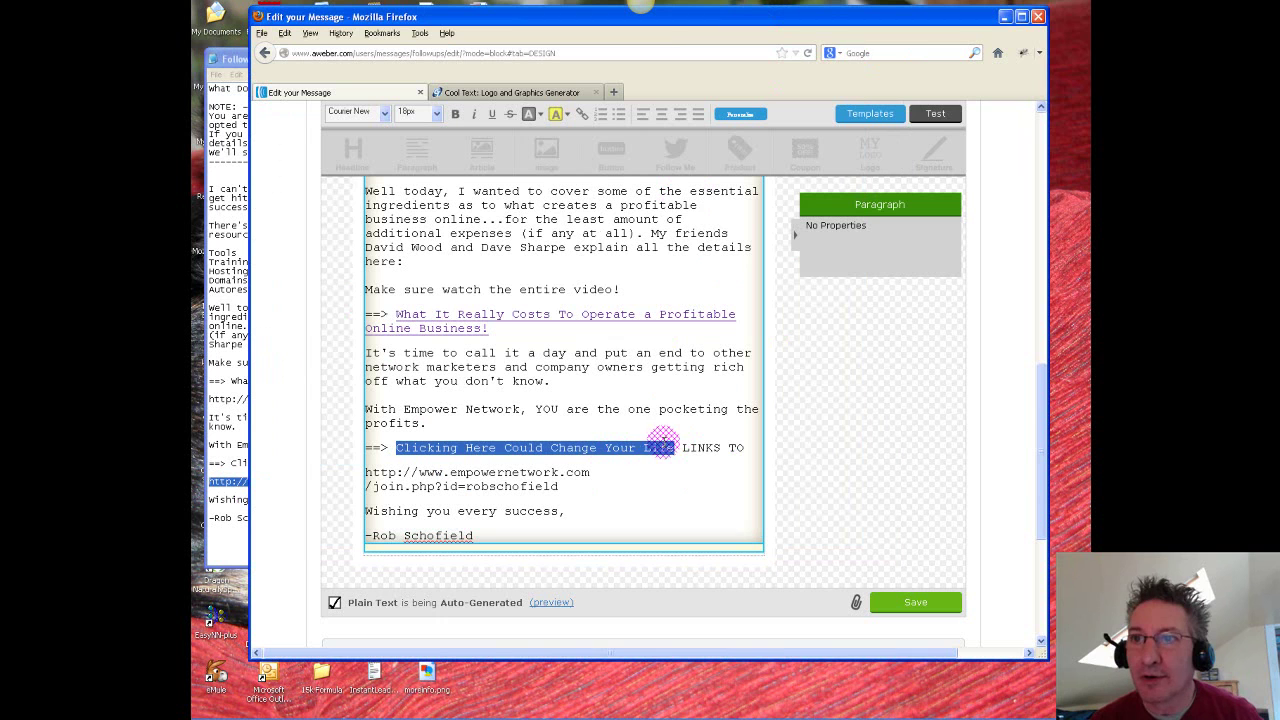
click(581, 117)
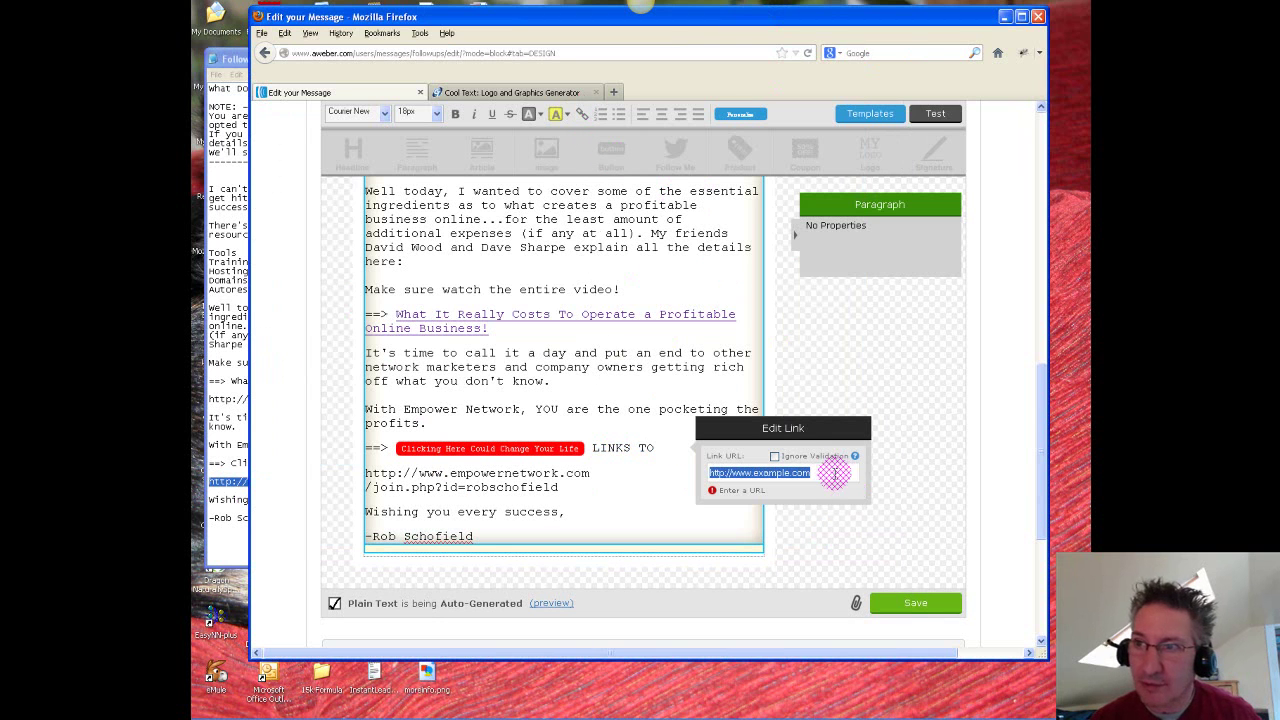
key(ctrl+v)
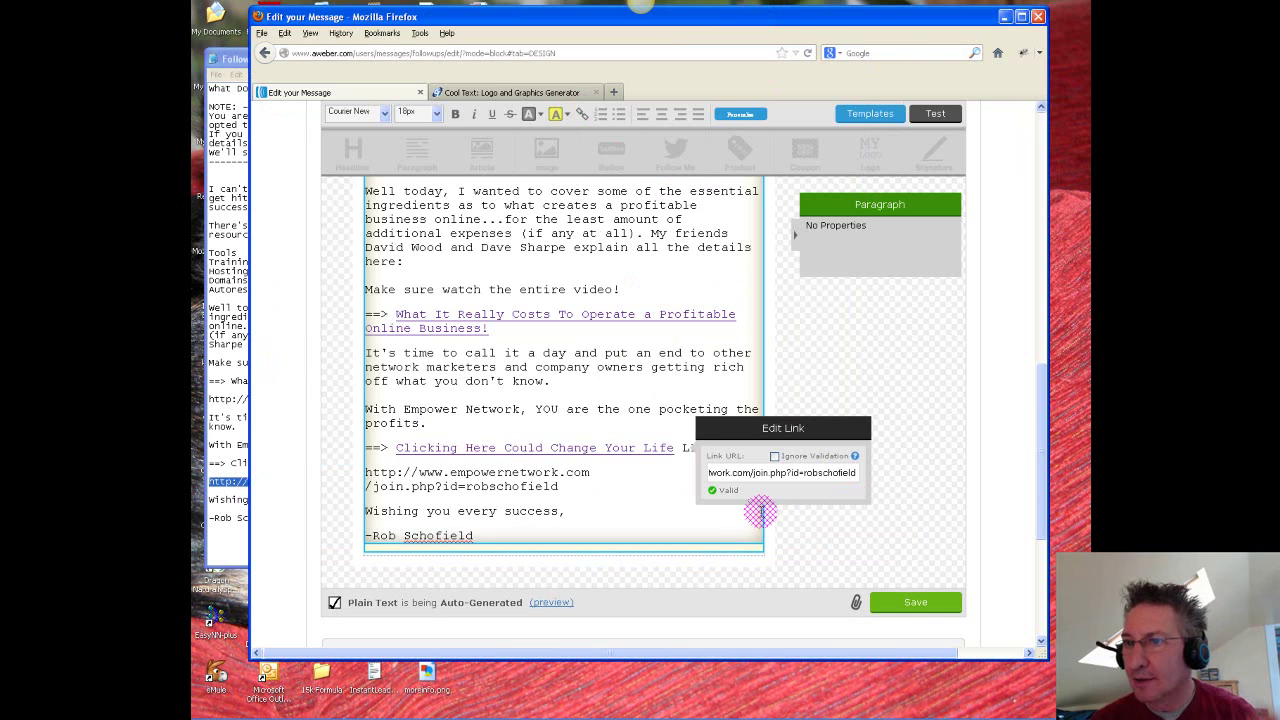
click(678, 493)
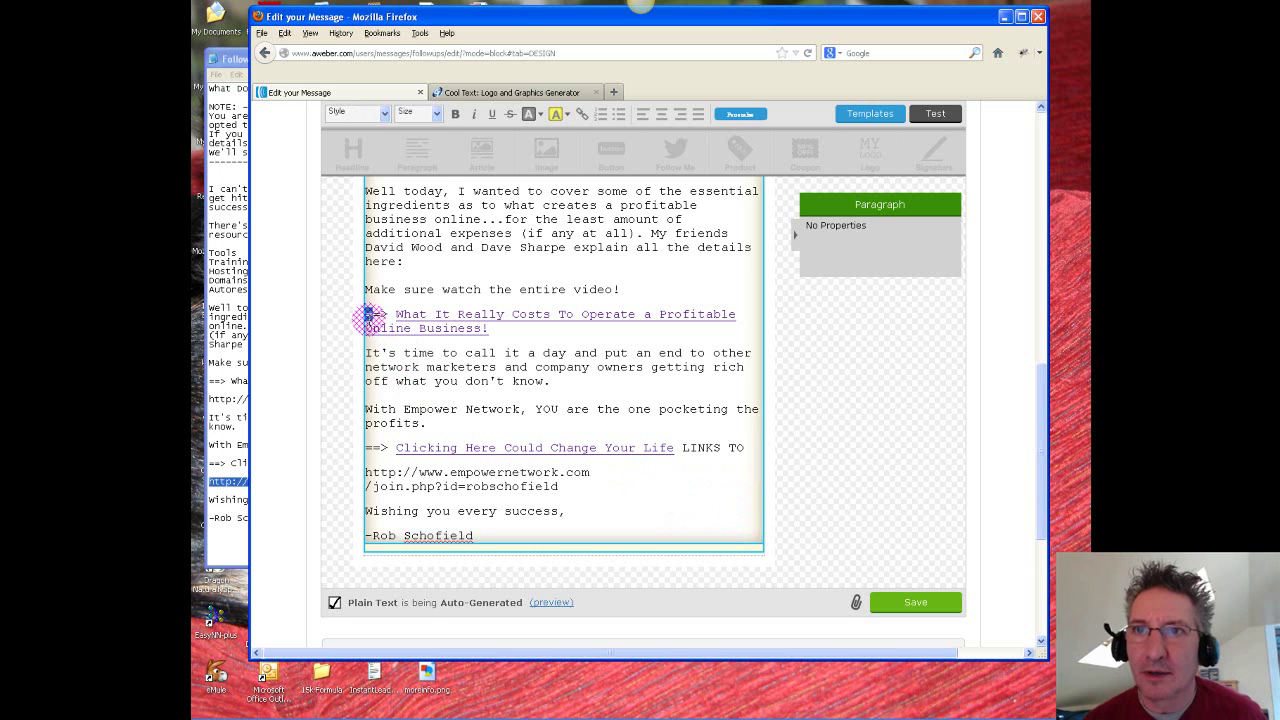
Step: Make both "==>" link lines bold and delete the leftover "LINKS TO" and plain join.php URL after the second link
drag(366, 316, 415, 325)
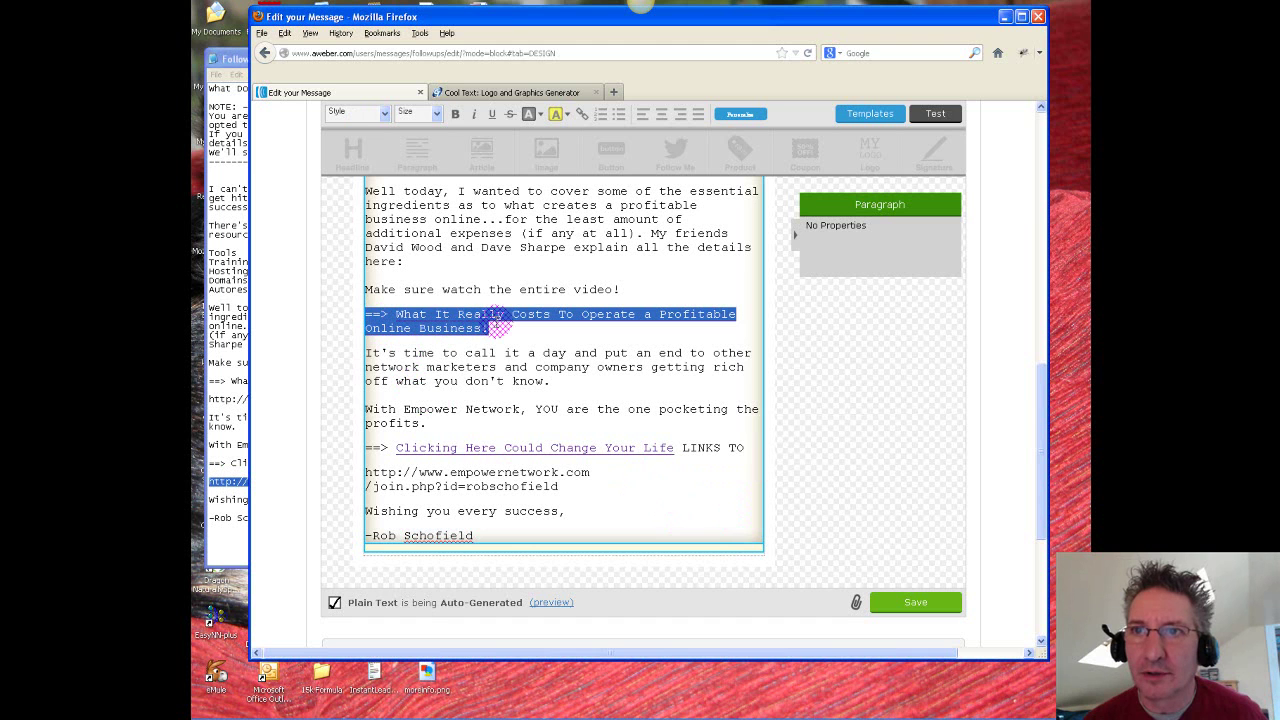
click(456, 114)
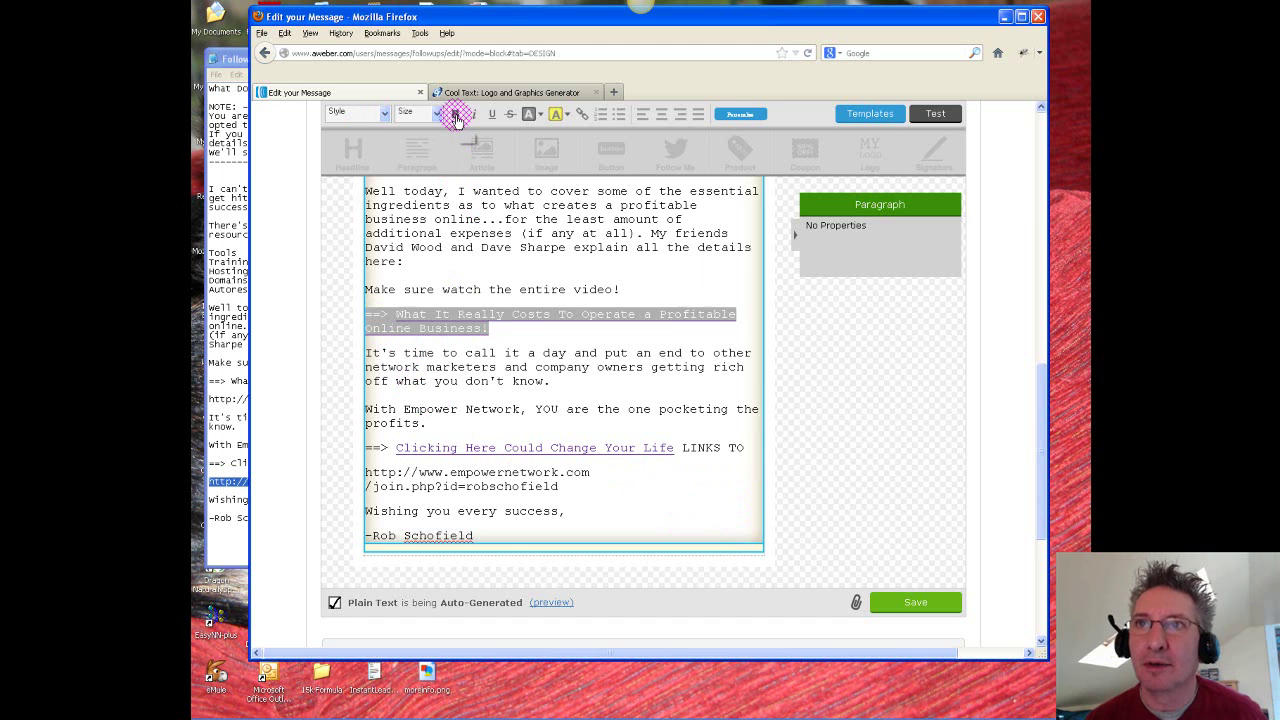
drag(365, 449, 674, 449)
click(455, 114)
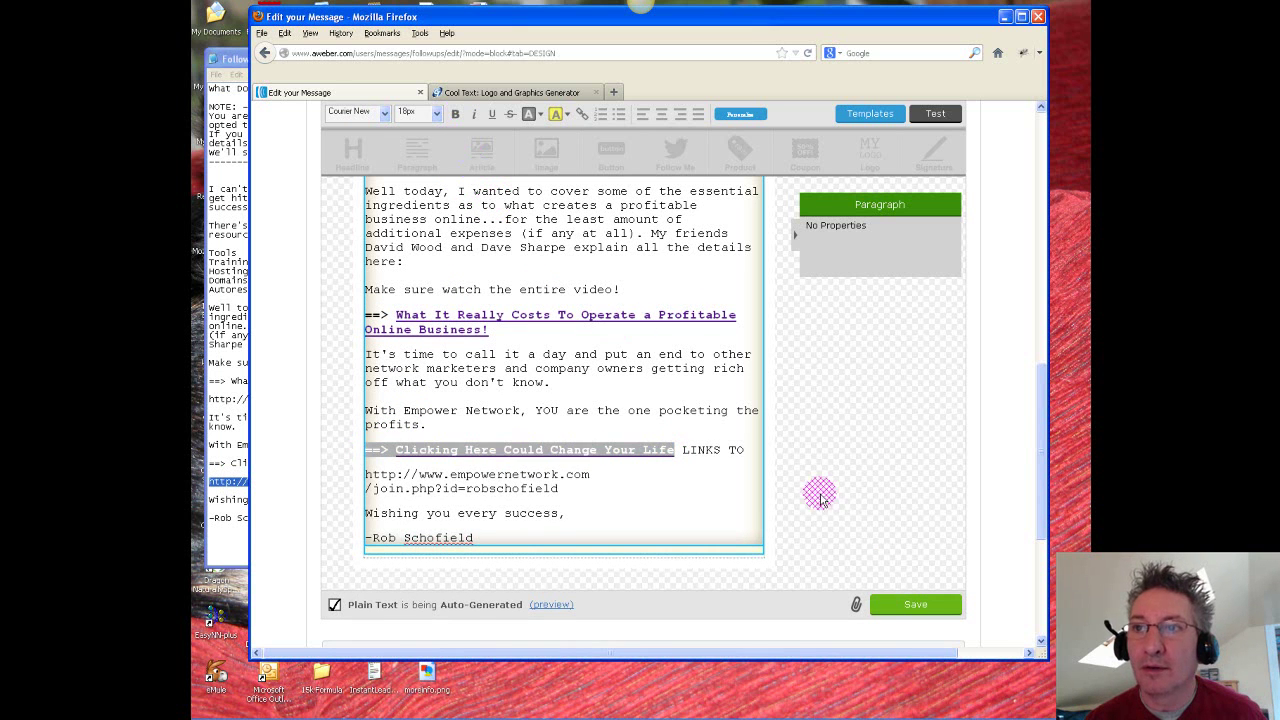
drag(682, 450, 675, 486)
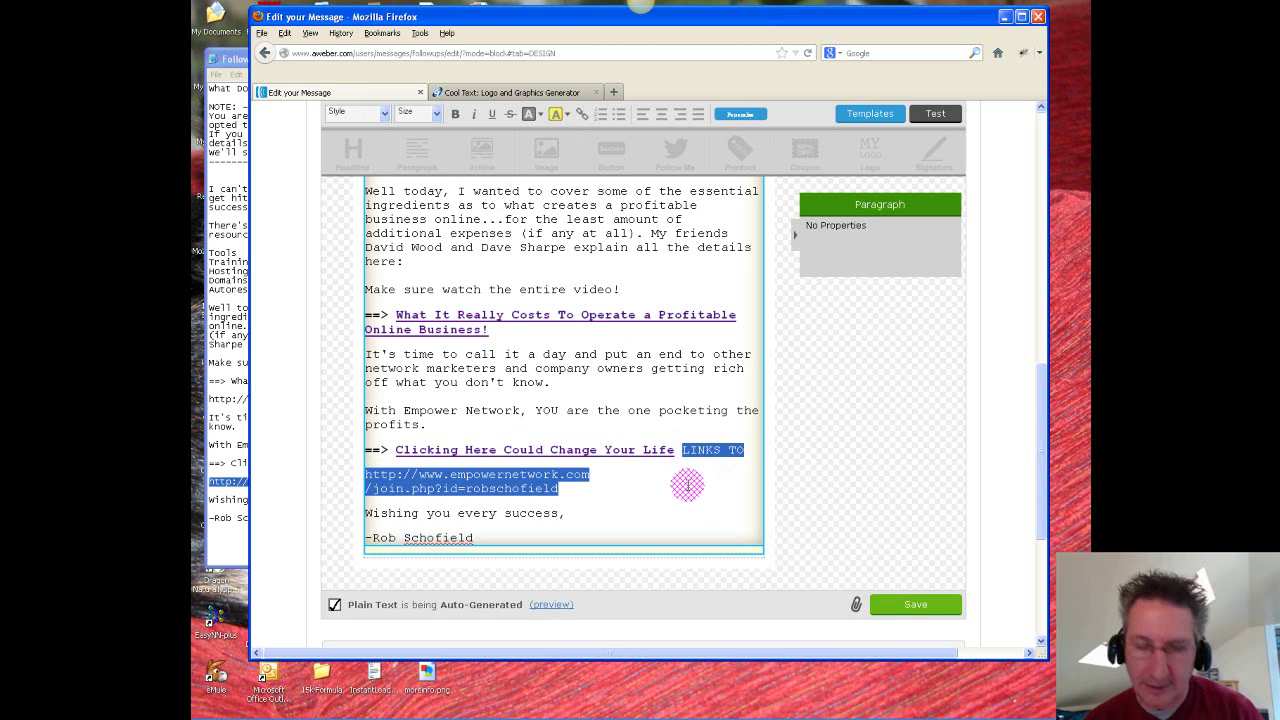
key(Delete)
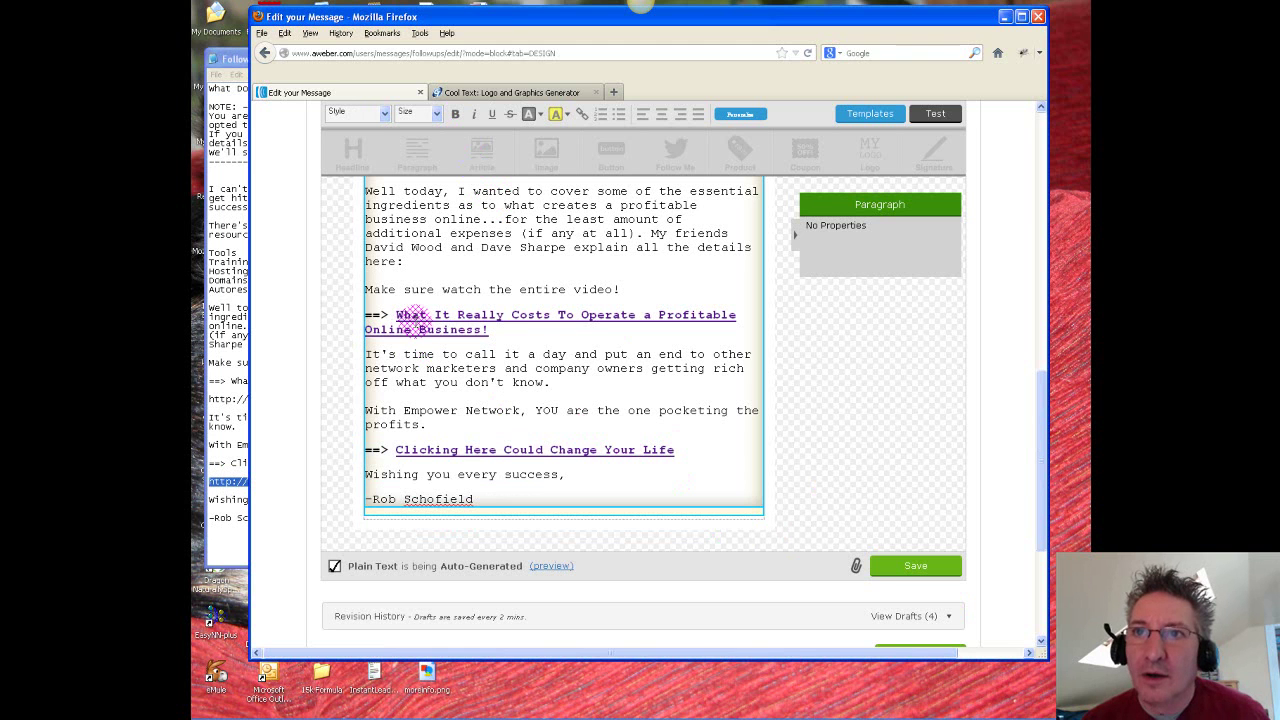
Step: Select the first link title, then open FollowUp_notes.txt in Notepad and check the font, red text and yellow highlighting codes
drag(397, 314, 498, 330)
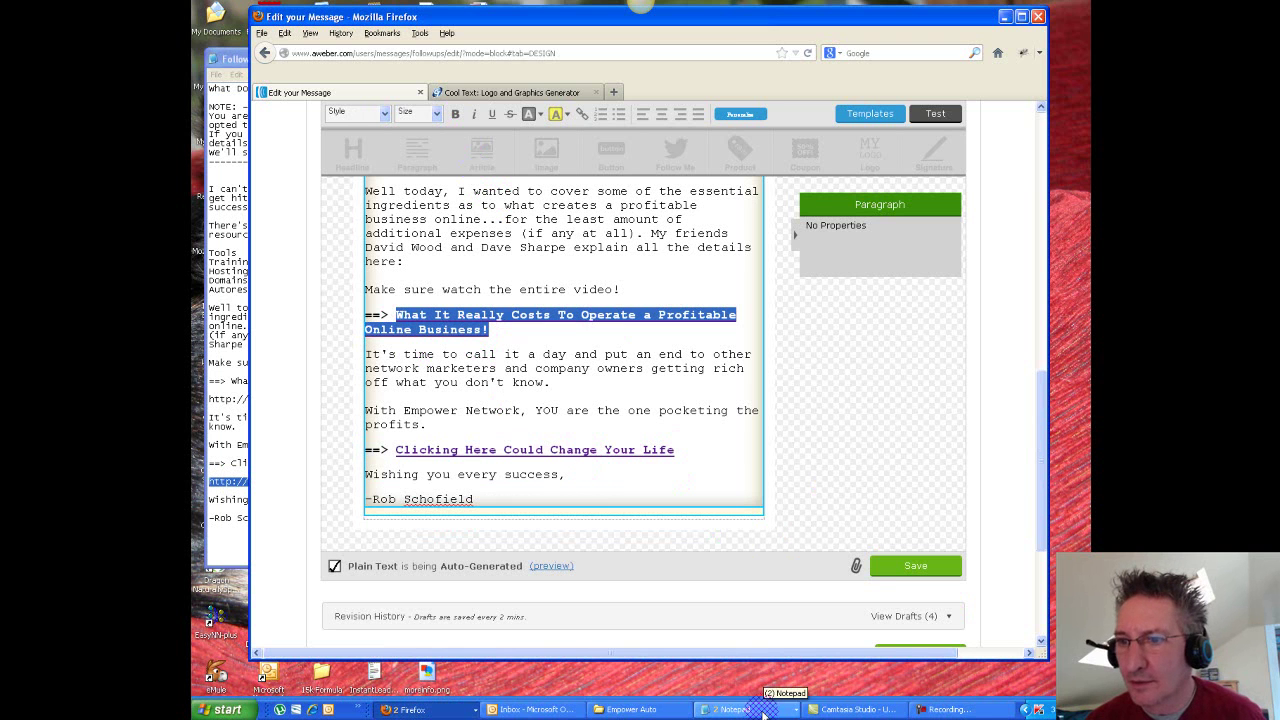
click(745, 709)
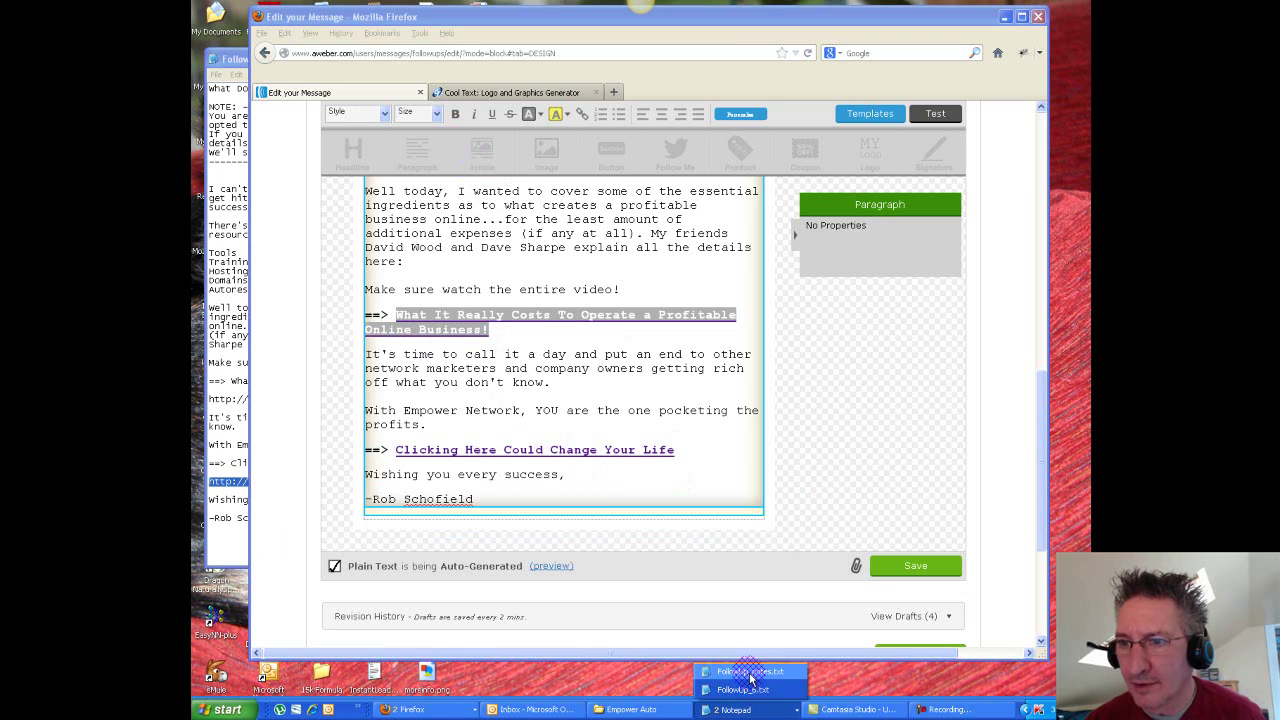
click(748, 671)
drag(557, 463, 499, 314)
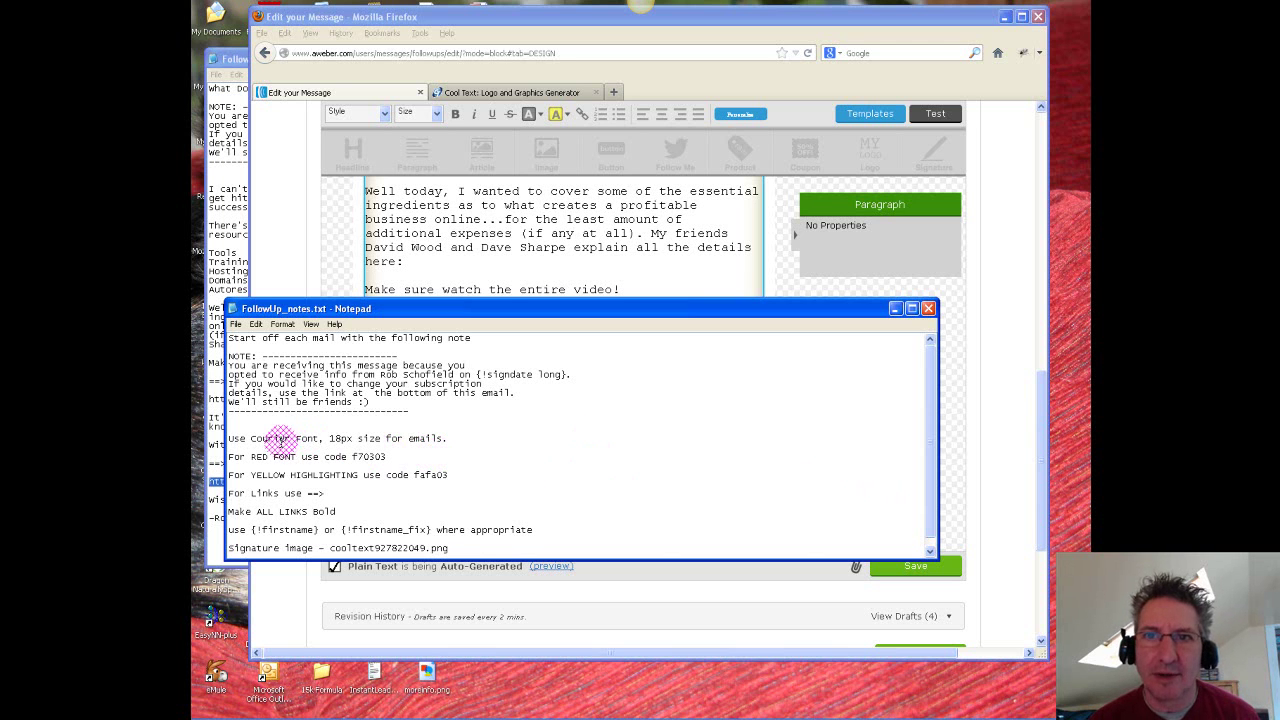
drag(263, 440, 348, 439)
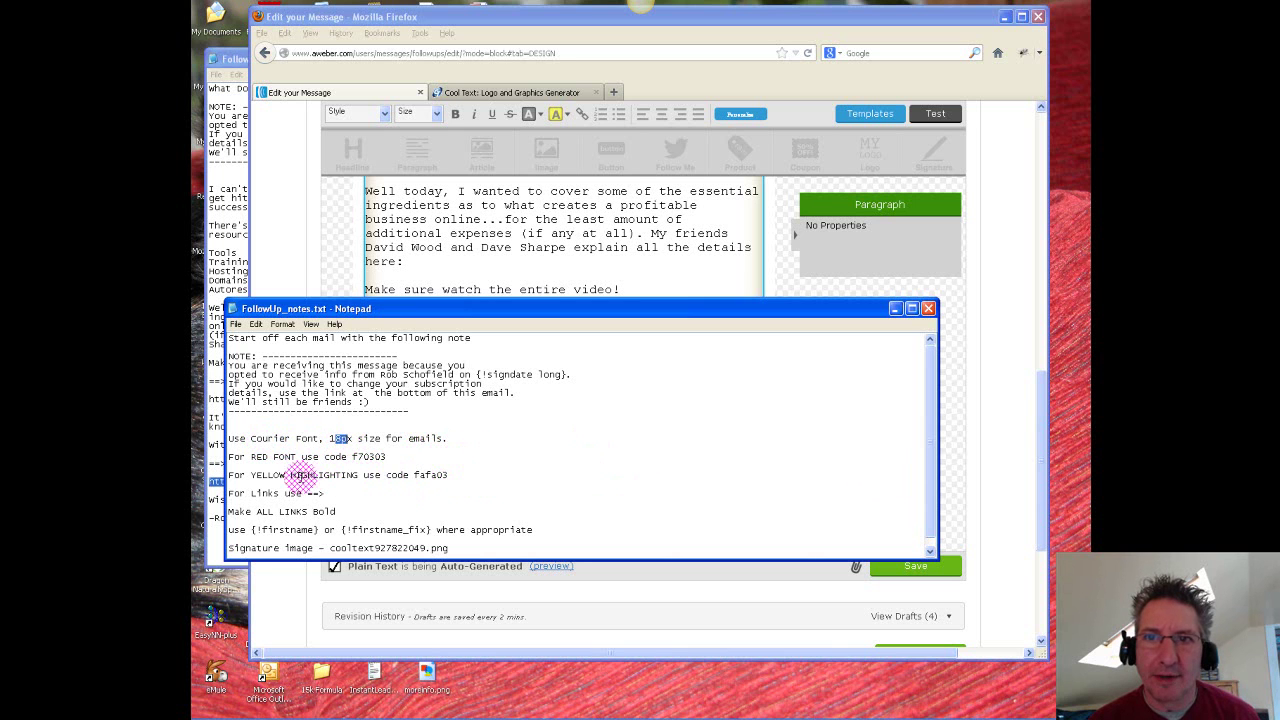
drag(412, 476, 449, 476)
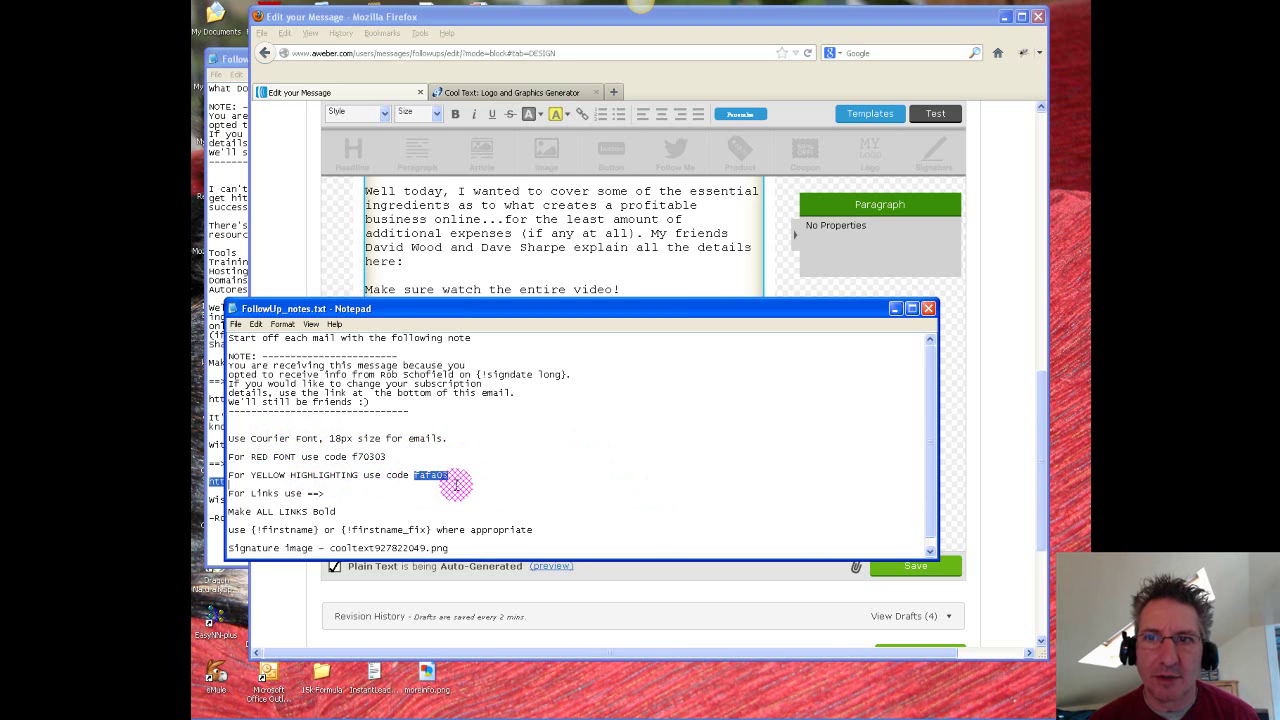
drag(352, 457, 386, 458)
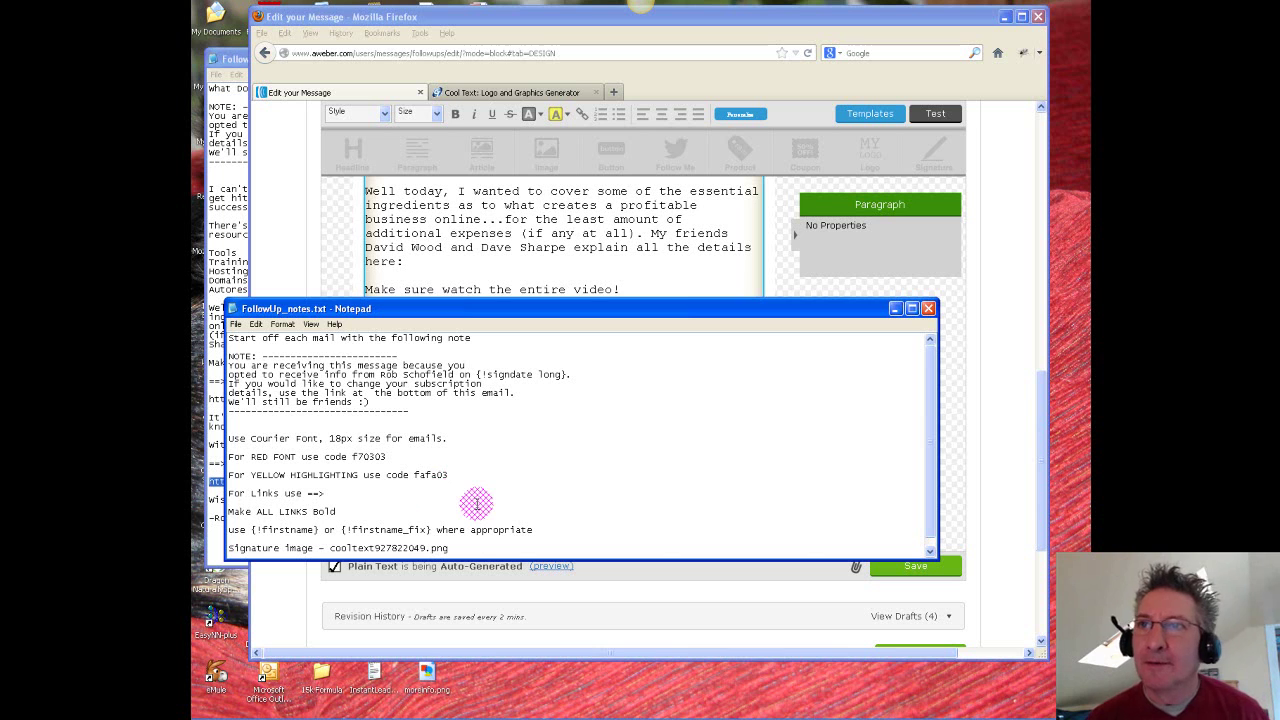
drag(414, 475, 446, 476)
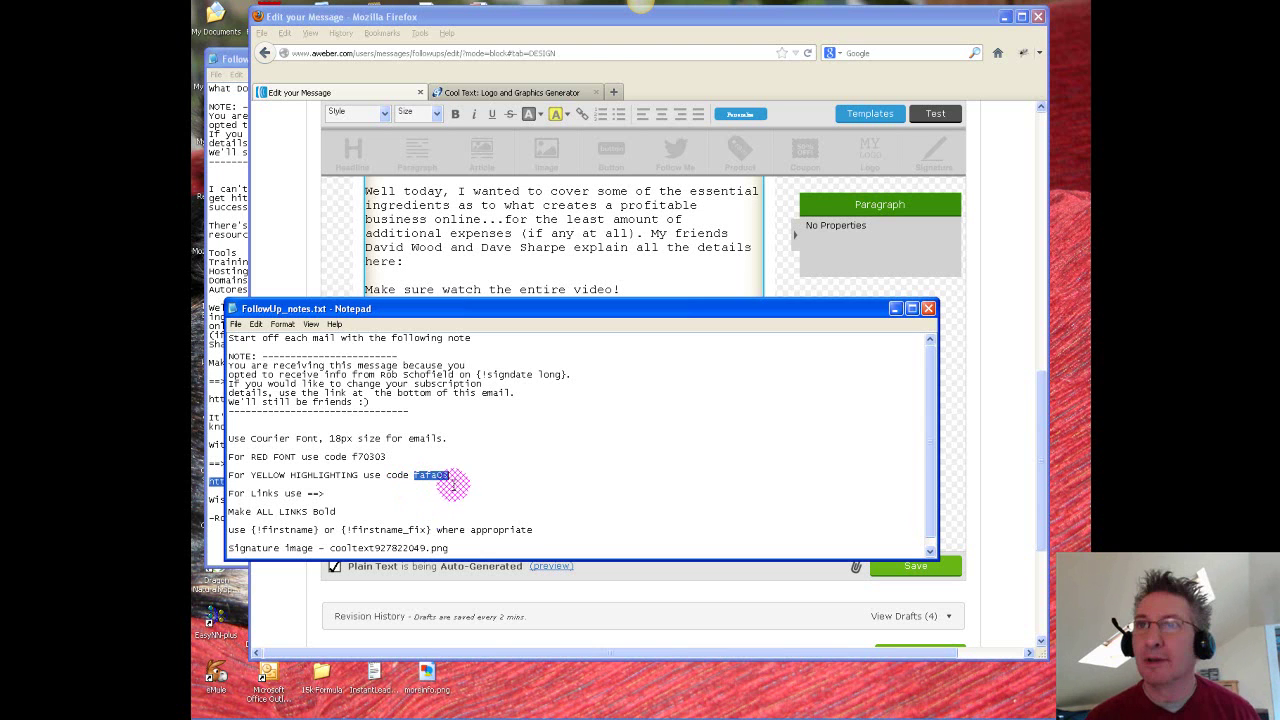
click(626, 76)
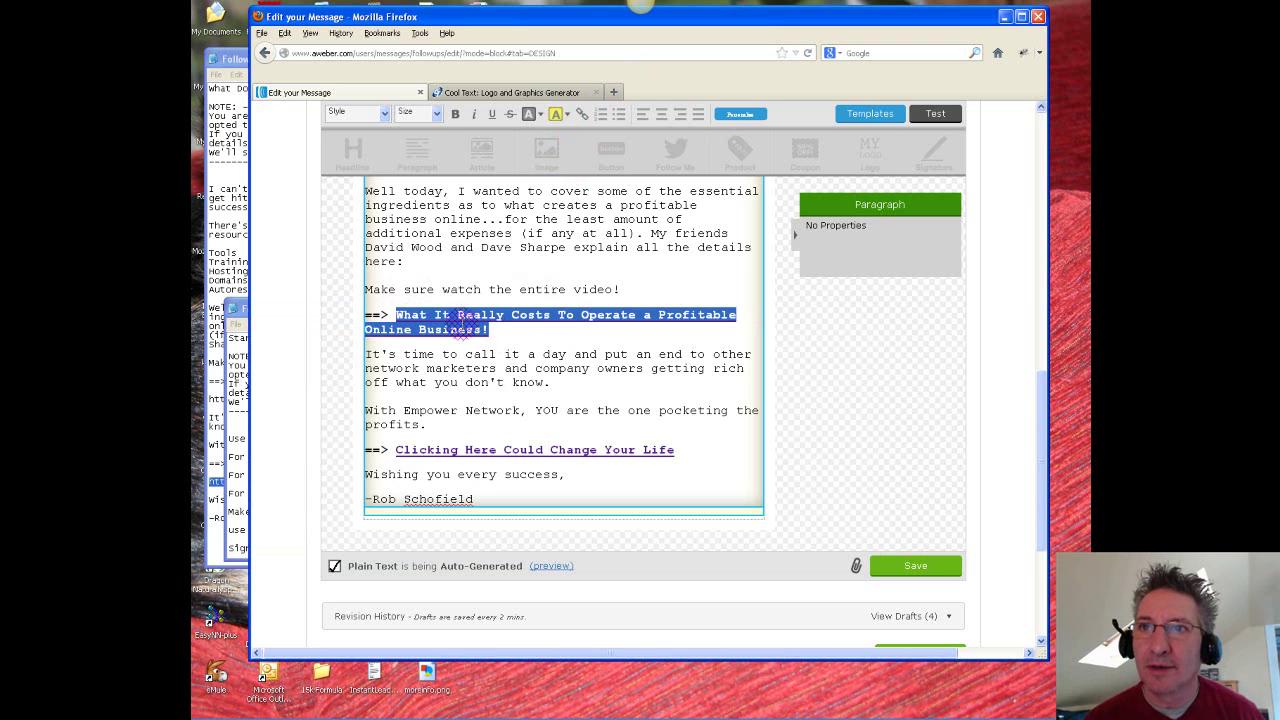
click(556, 114)
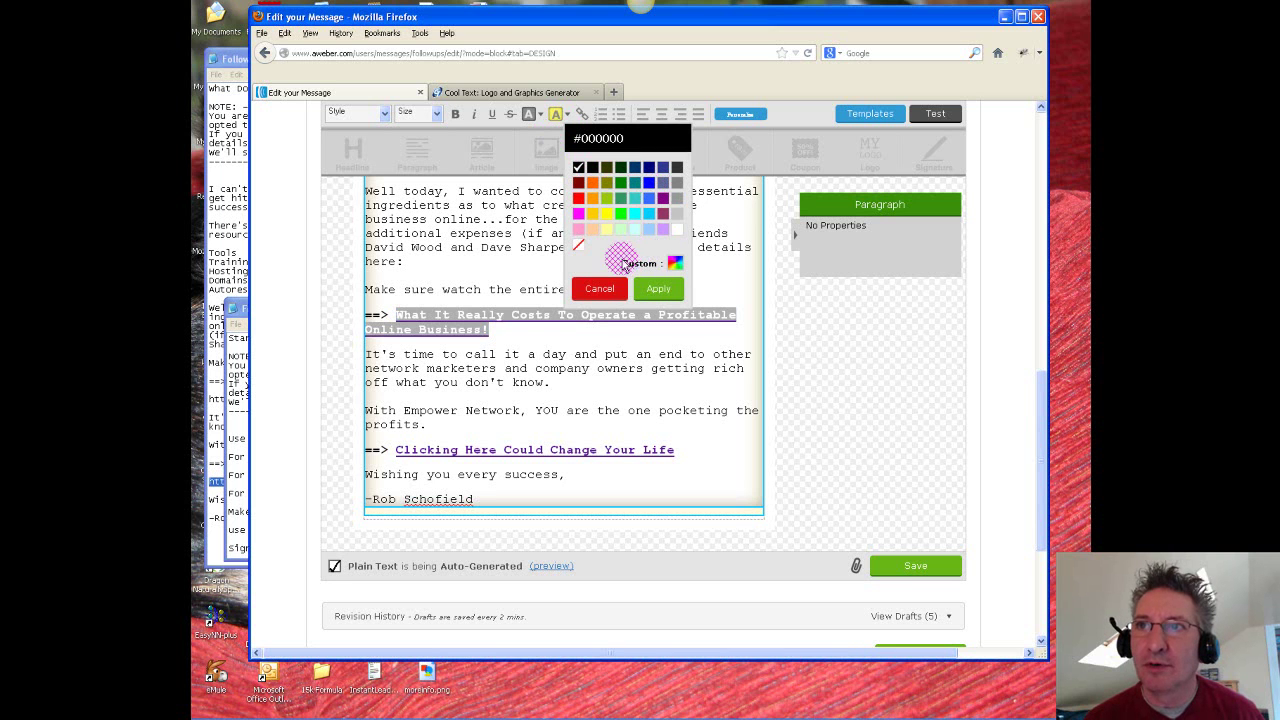
click(676, 264)
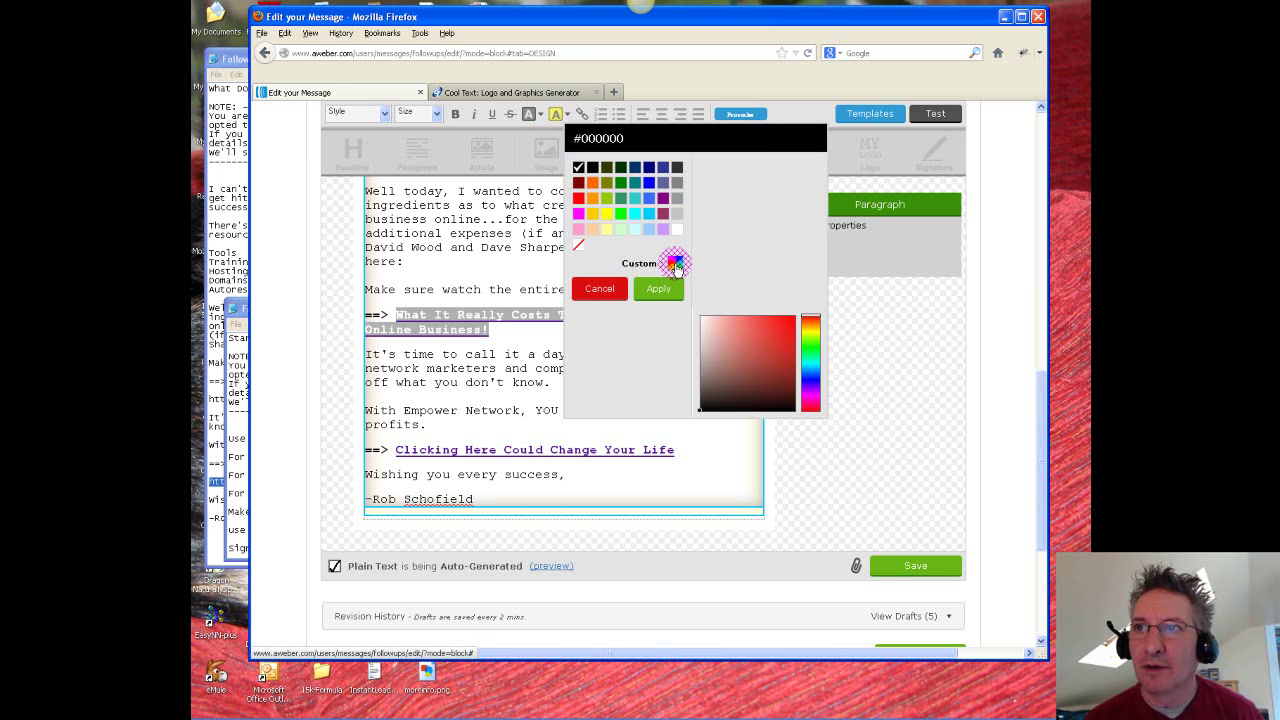
mouse_move(812, 320)
mouse_down()
mouse_move(810, 390)
mouse_move(809, 358)
mouse_move(785, 328)
mouse_move(776, 355)
mouse_up()
click(786, 333)
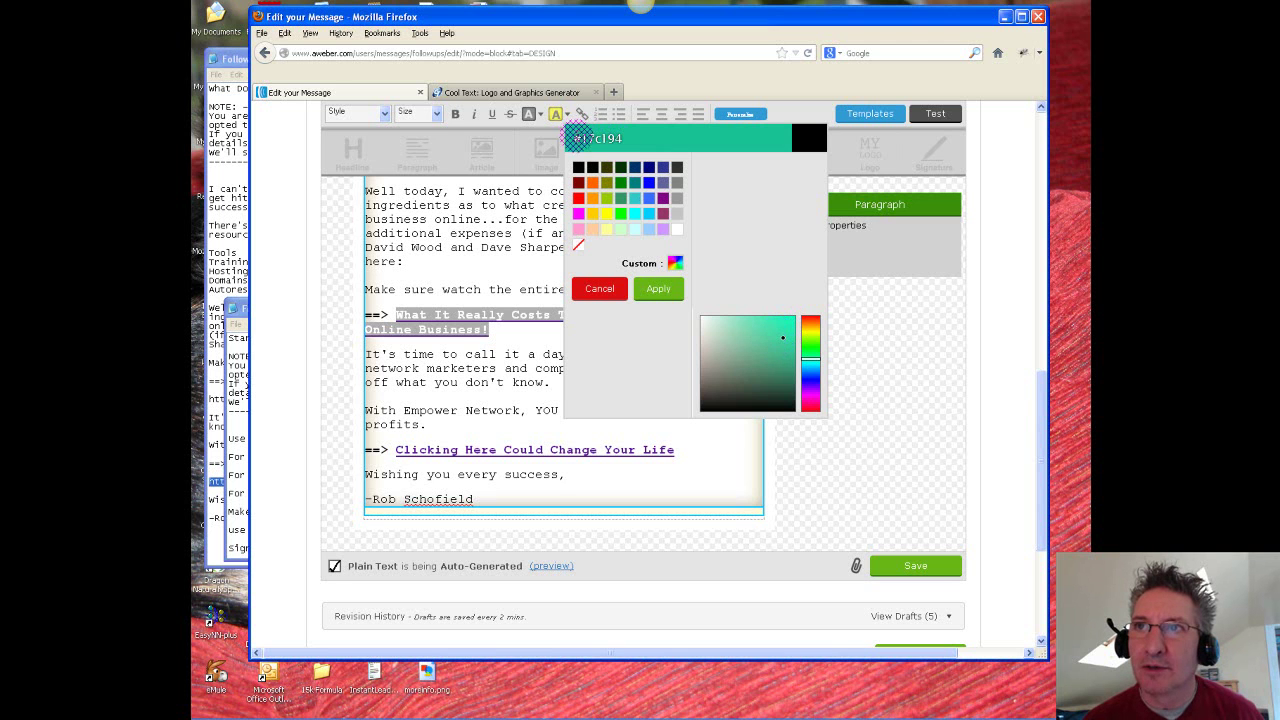
drag(572, 138, 627, 142)
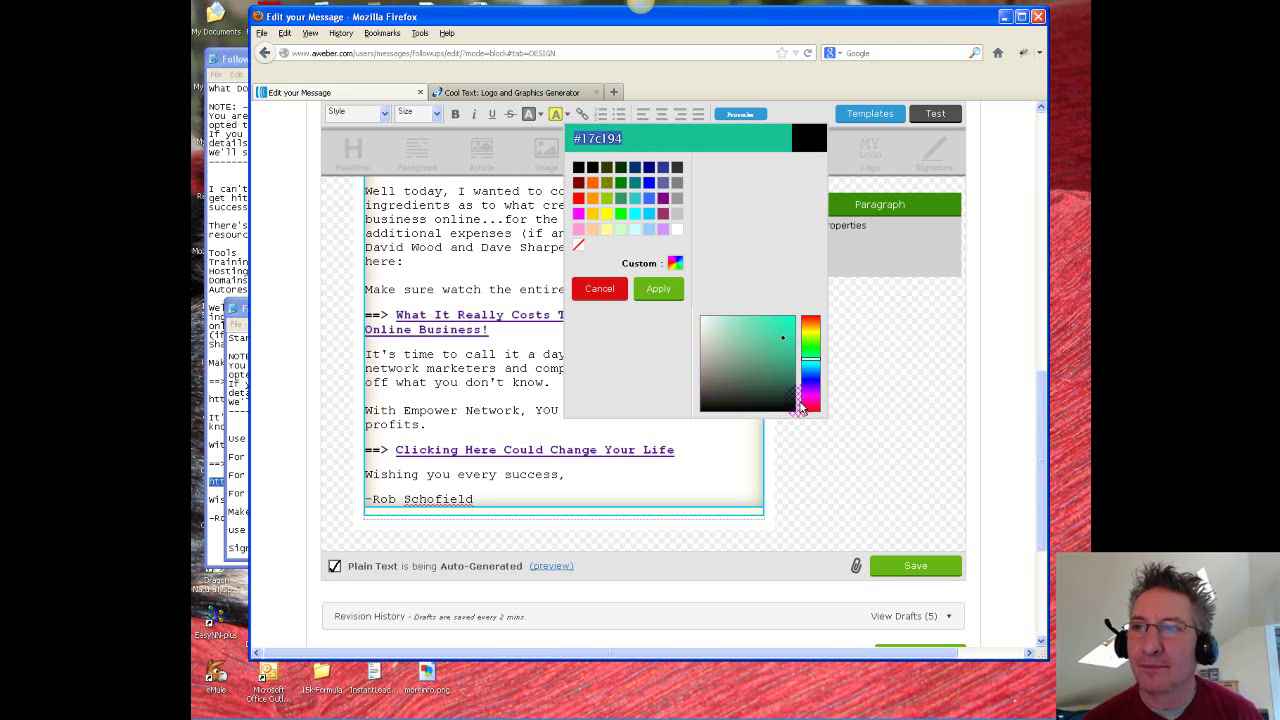
click(765, 328)
click(780, 343)
click(766, 329)
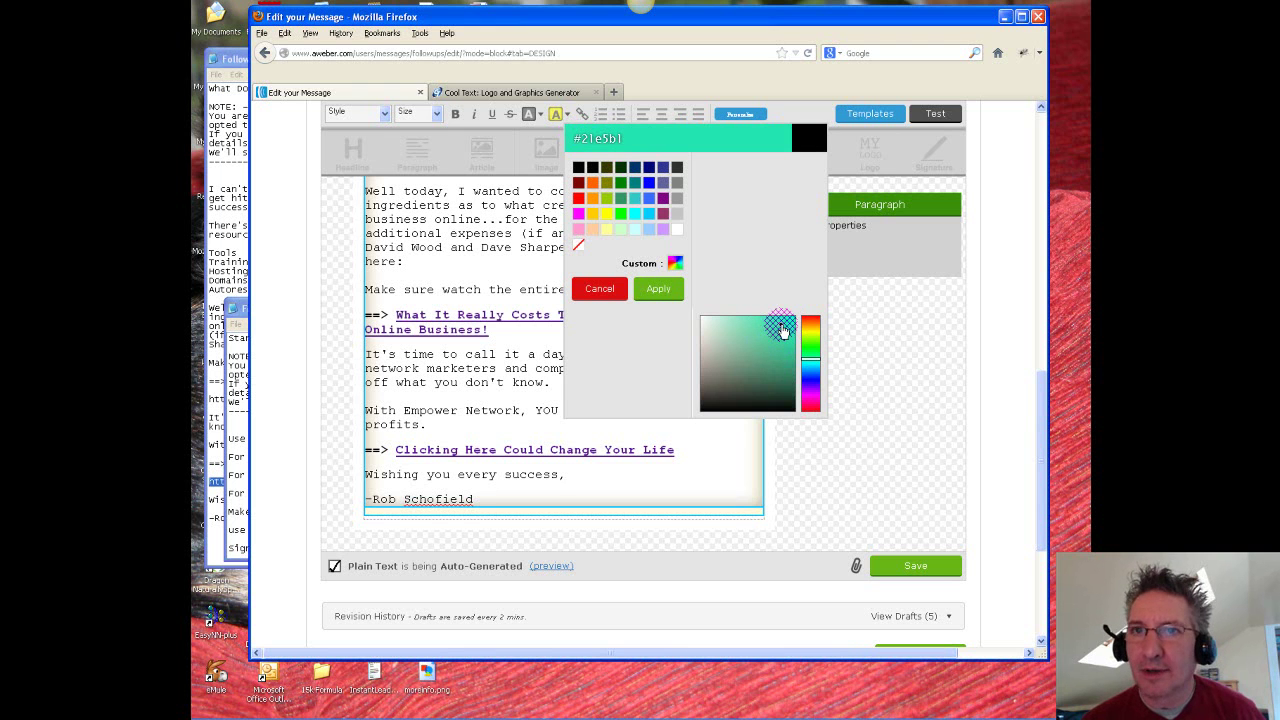
click(240, 306)
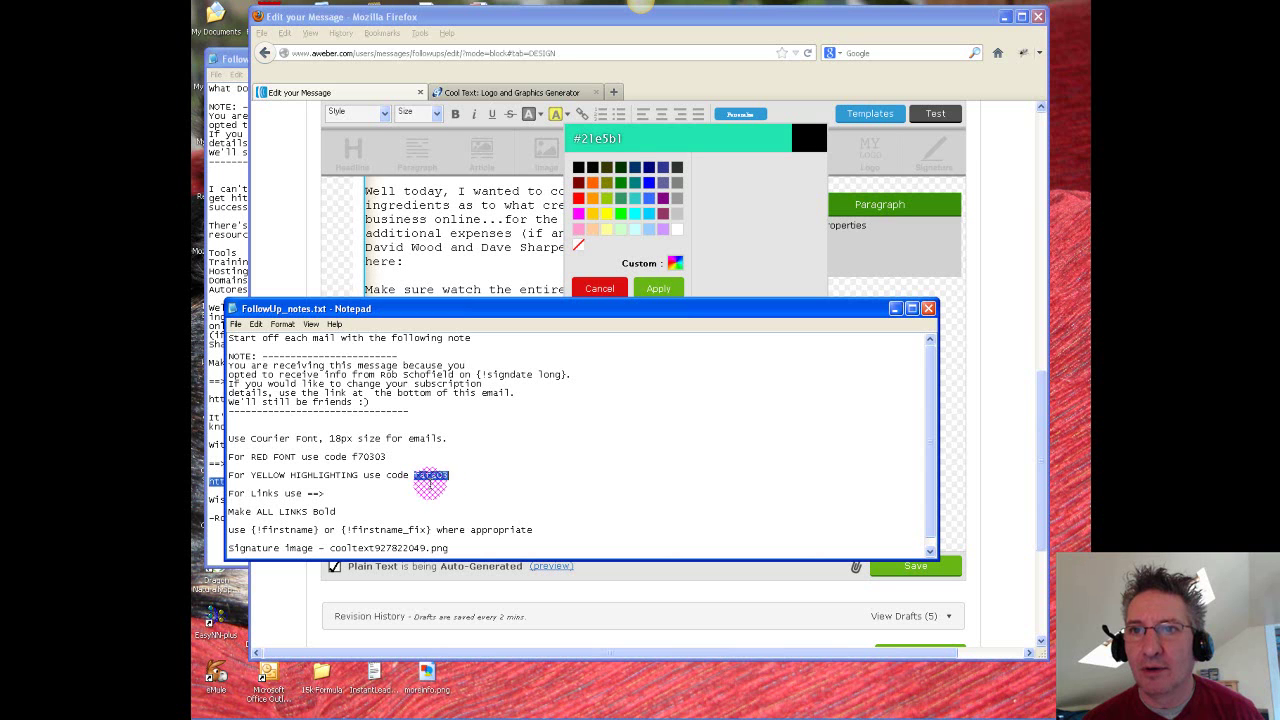
click(896, 309)
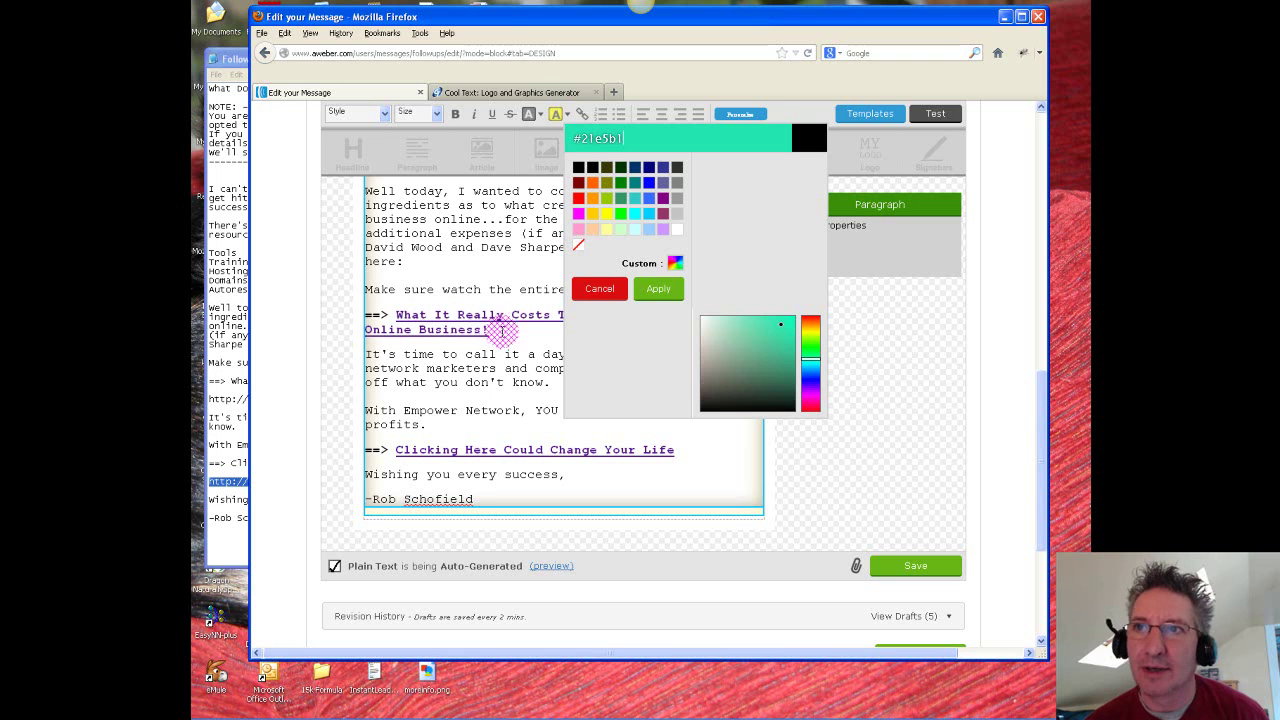
click(598, 290)
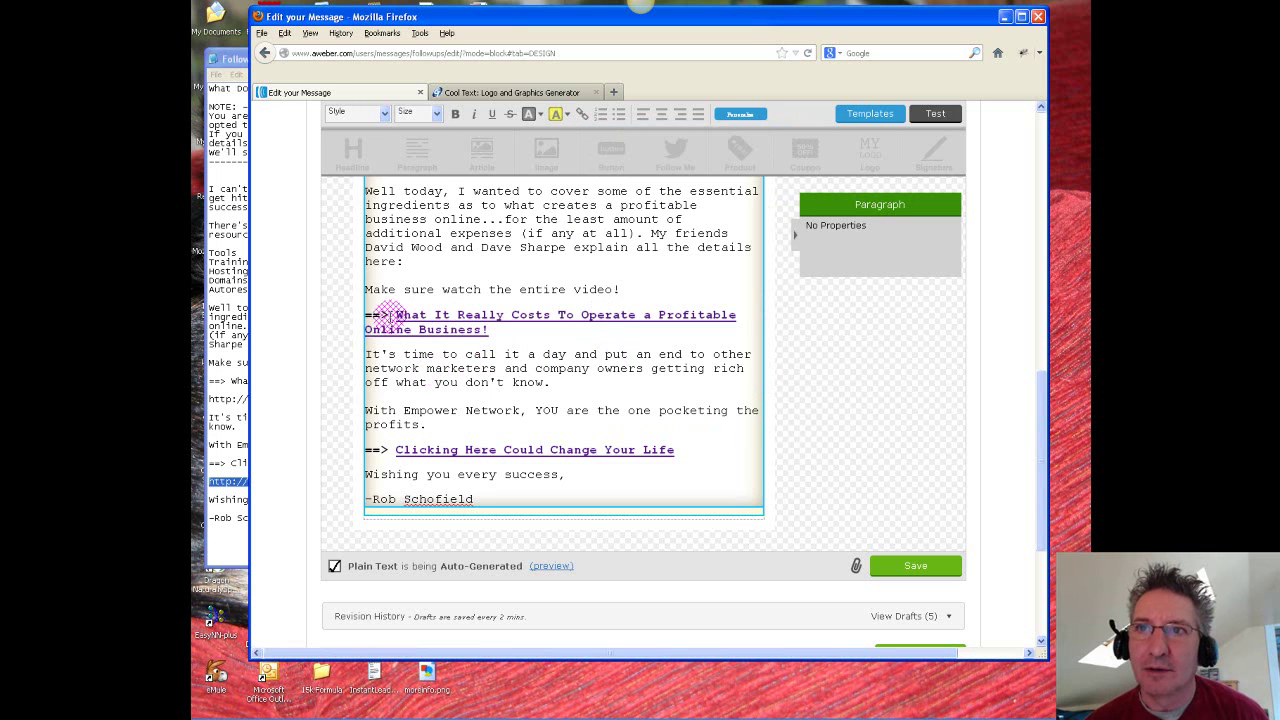
Step: Highlight the "What It Really Costs To Operate a Profitable Online Business!" link text in yellow, using the colour #fafa03
drag(395, 315, 496, 343)
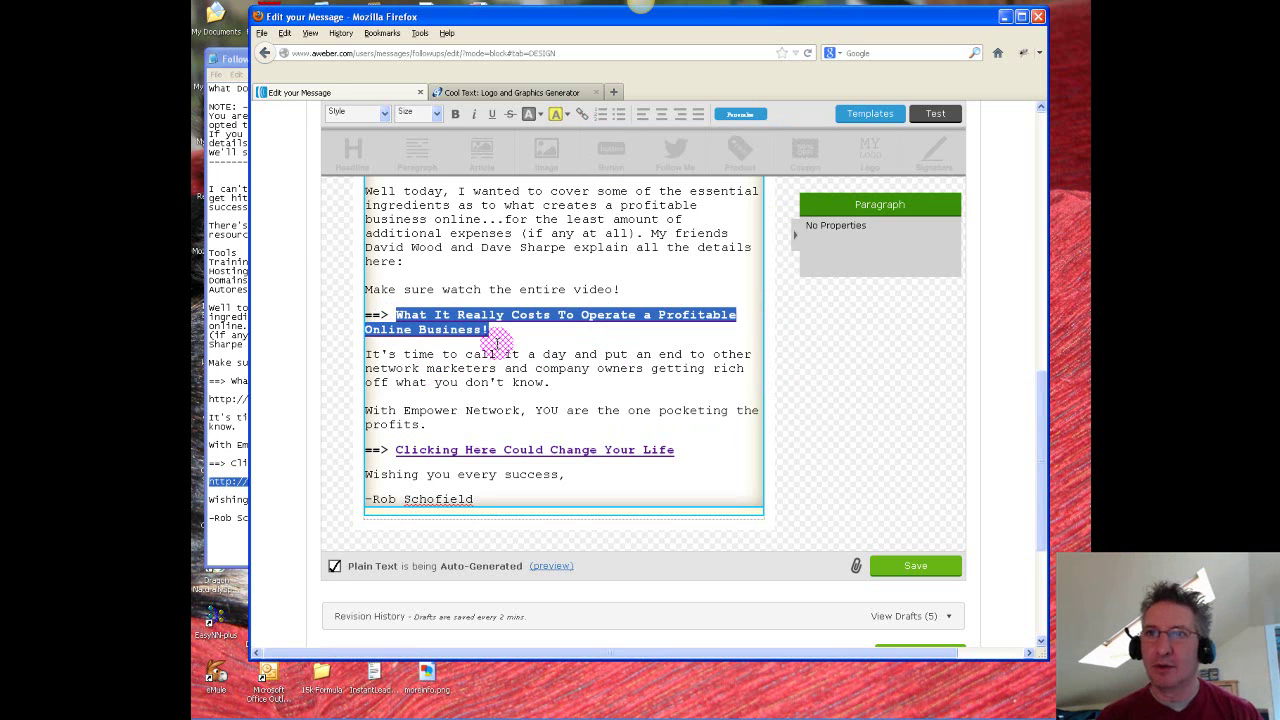
click(566, 119)
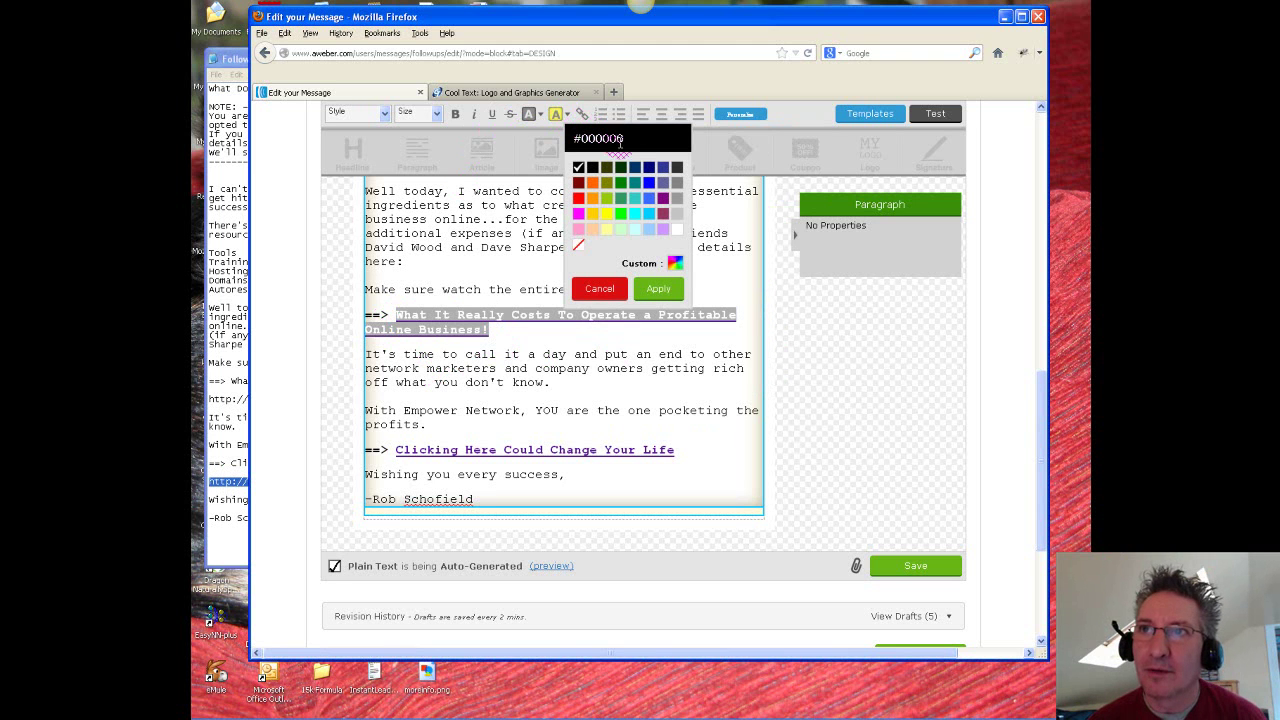
drag(624, 138, 594, 139)
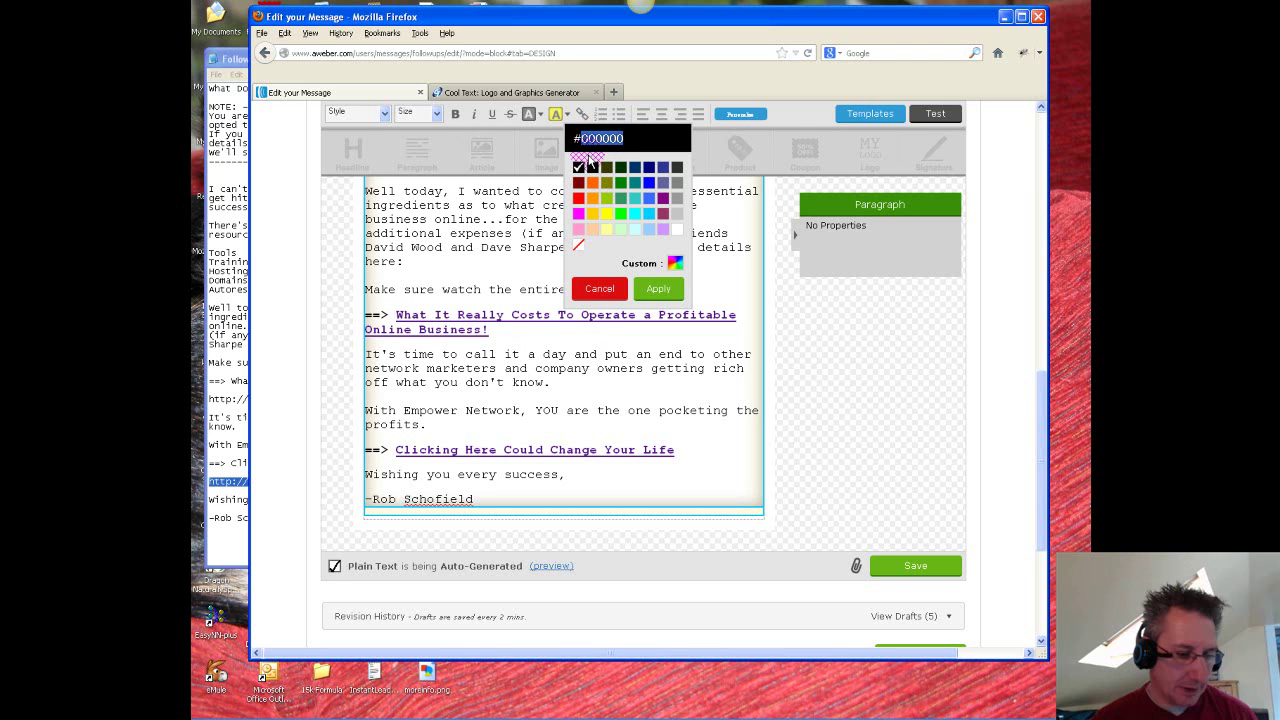
text(ffff03)
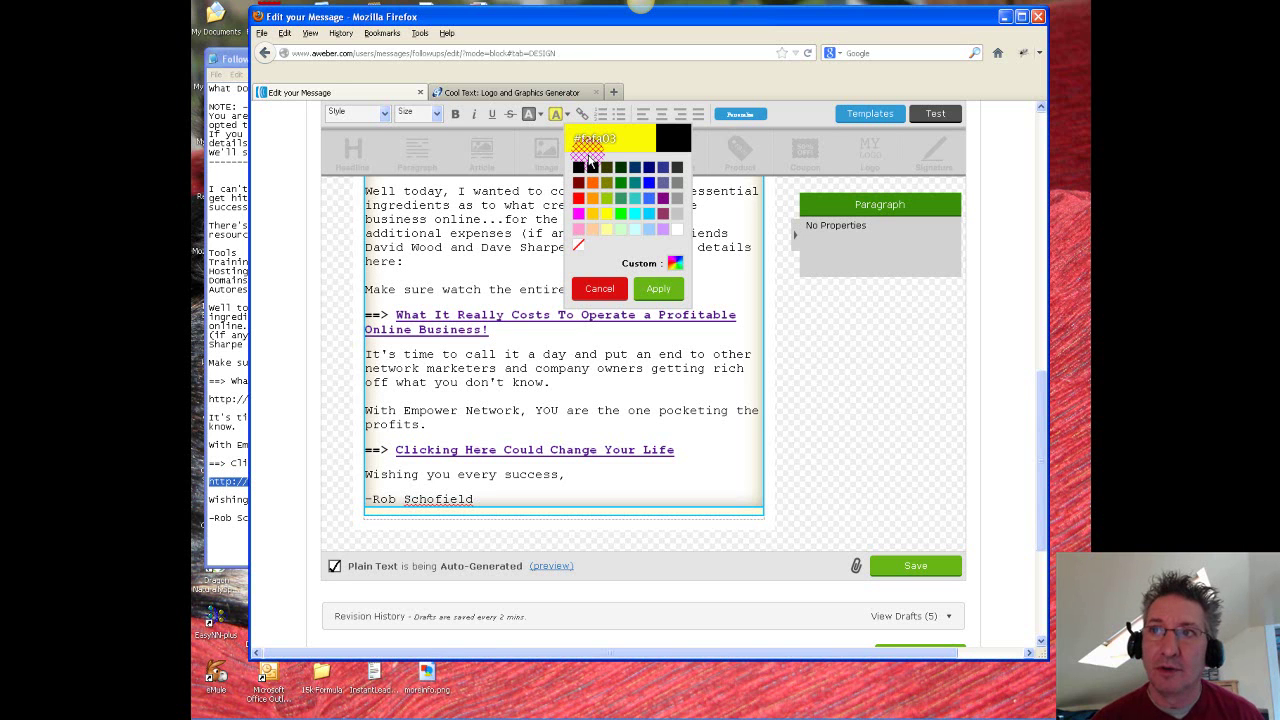
click(658, 290)
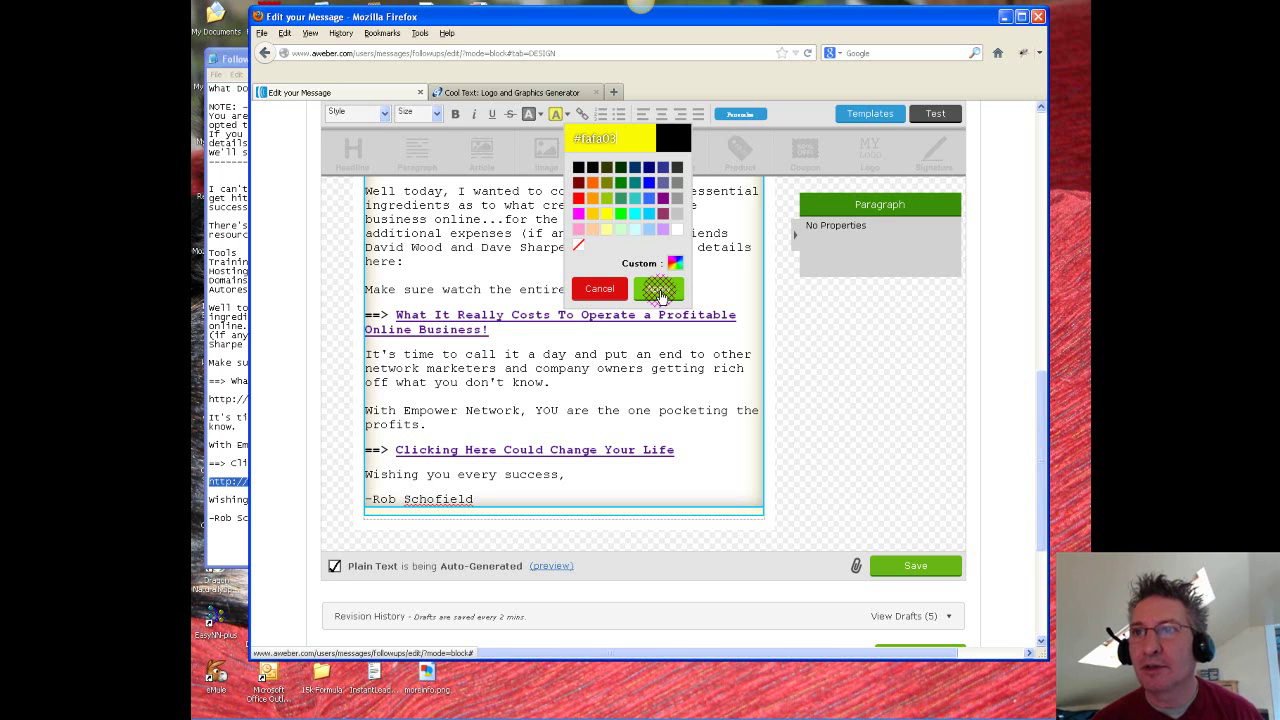
click(659, 291)
click(535, 339)
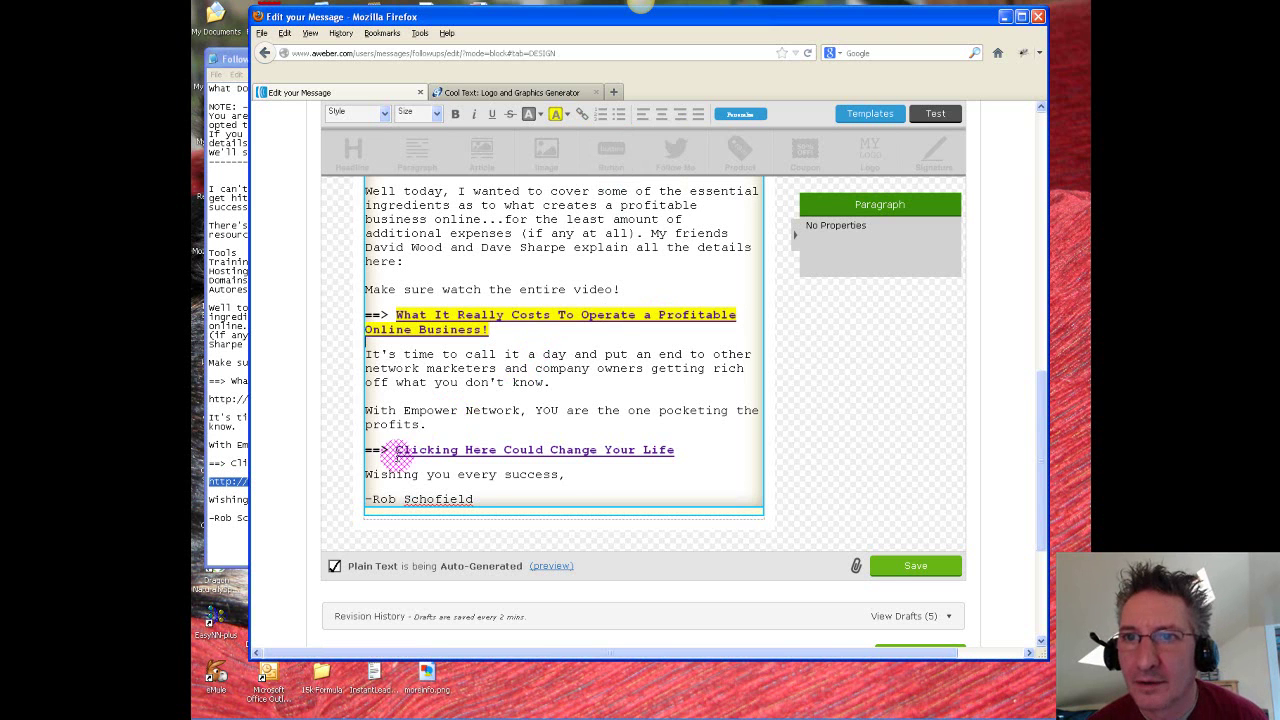
Step: Apply the same yellow highlight to the "Clicking Here Could Change Your Life" link text
drag(390, 450, 676, 450)
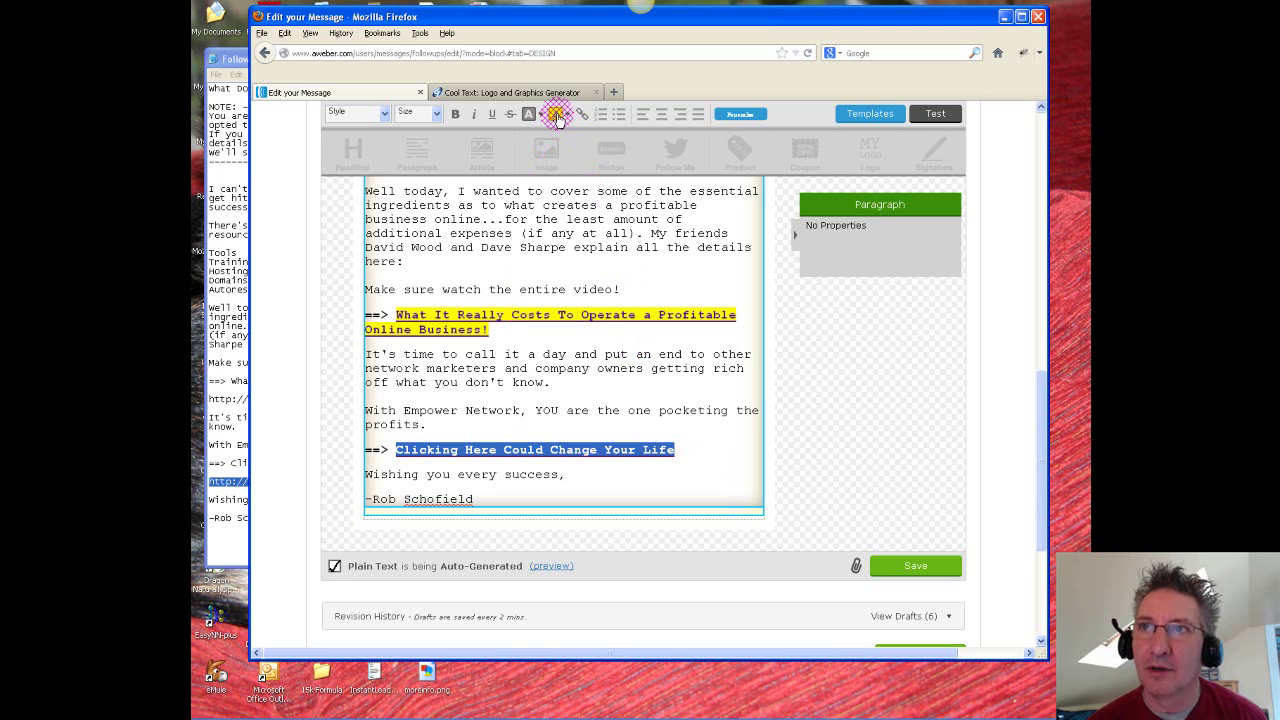
click(557, 115)
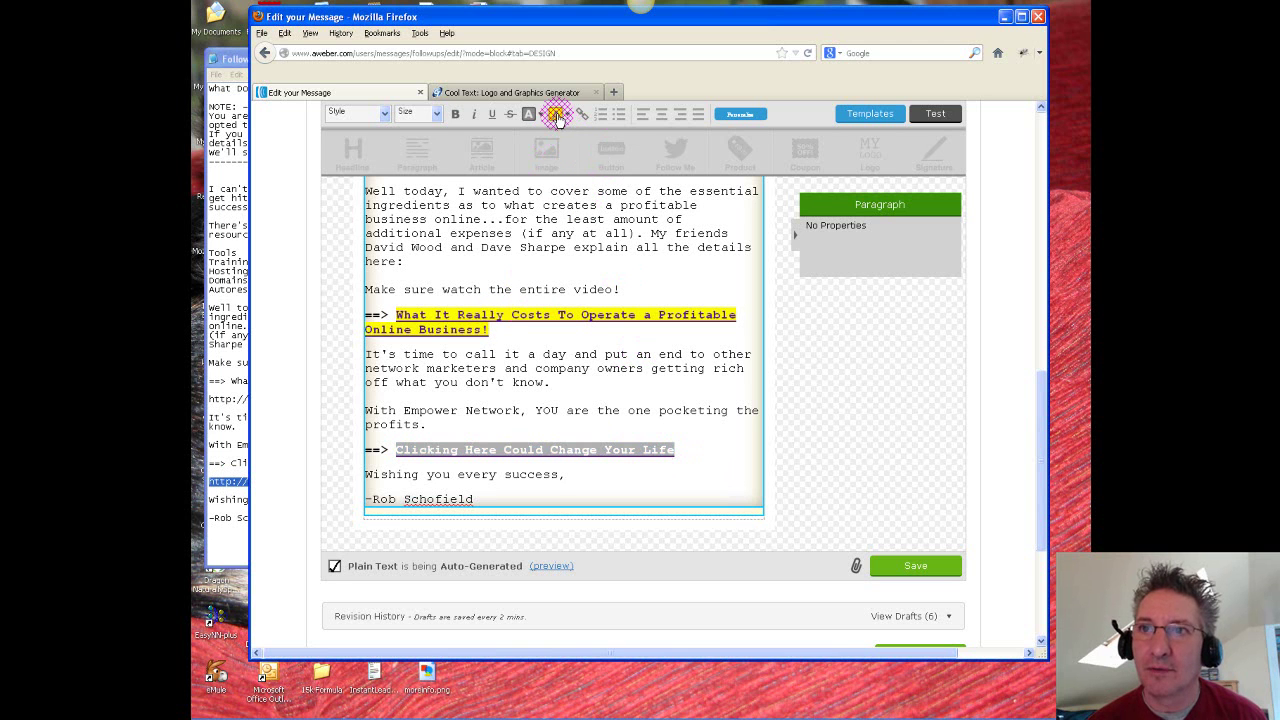
click(537, 427)
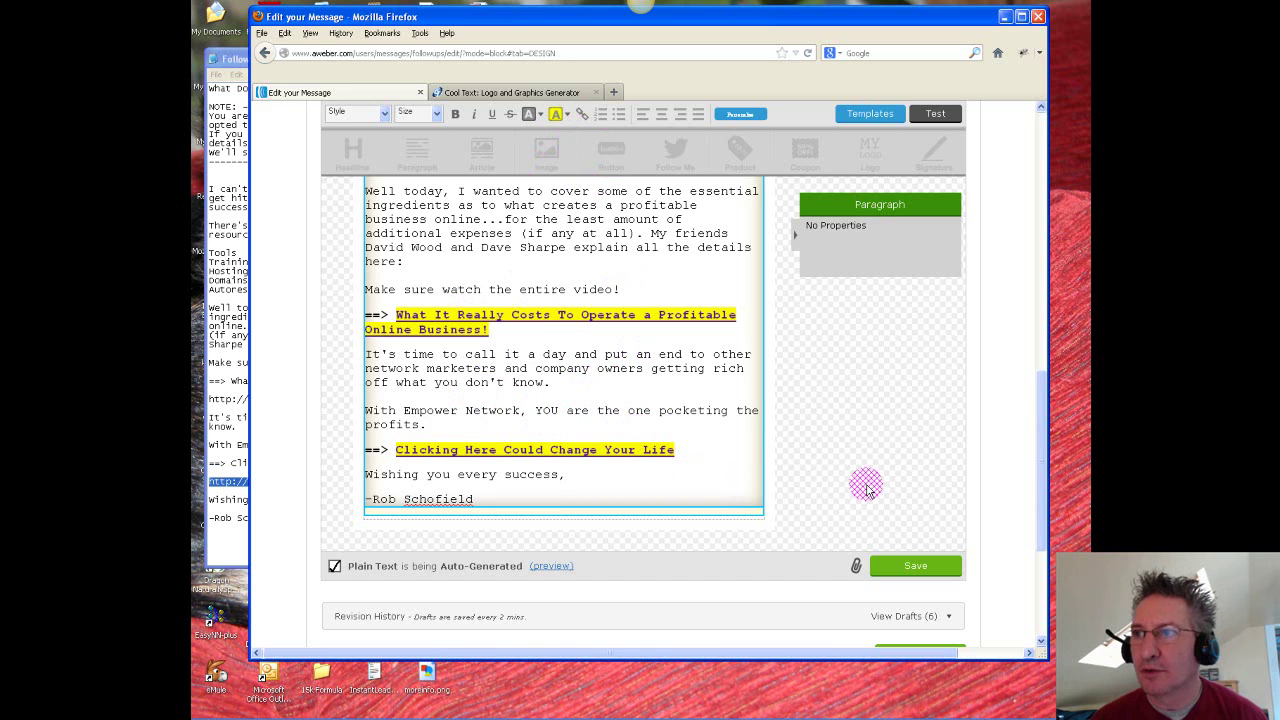
Step: Add a horizontal split to the message layout to create an empty section below the main text block
drag(1037, 437, 1036, 480)
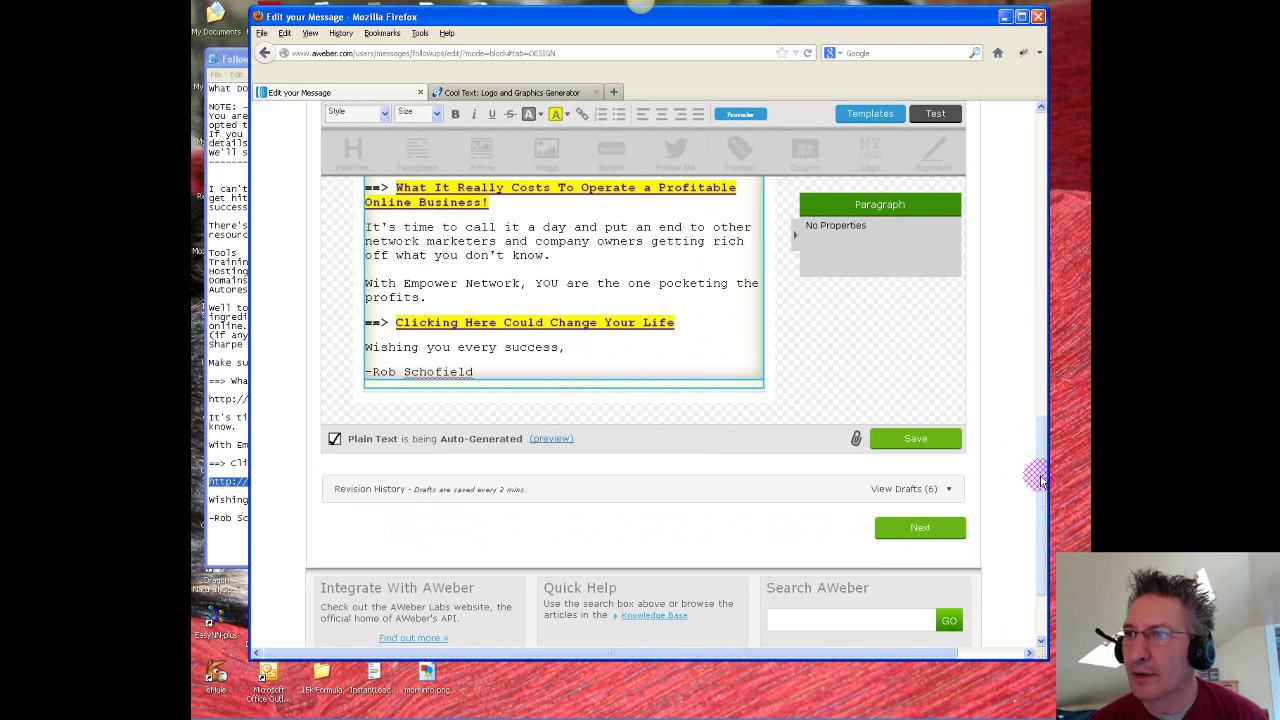
drag(1042, 480, 1054, 264)
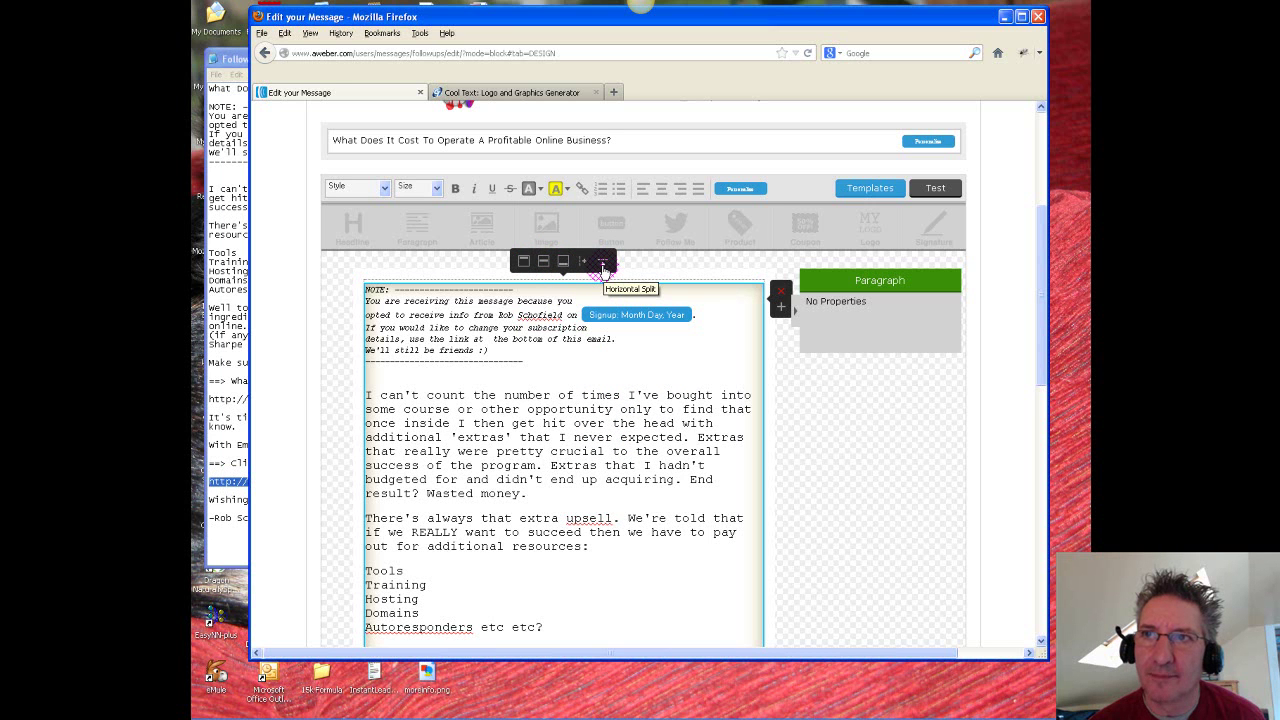
click(603, 268)
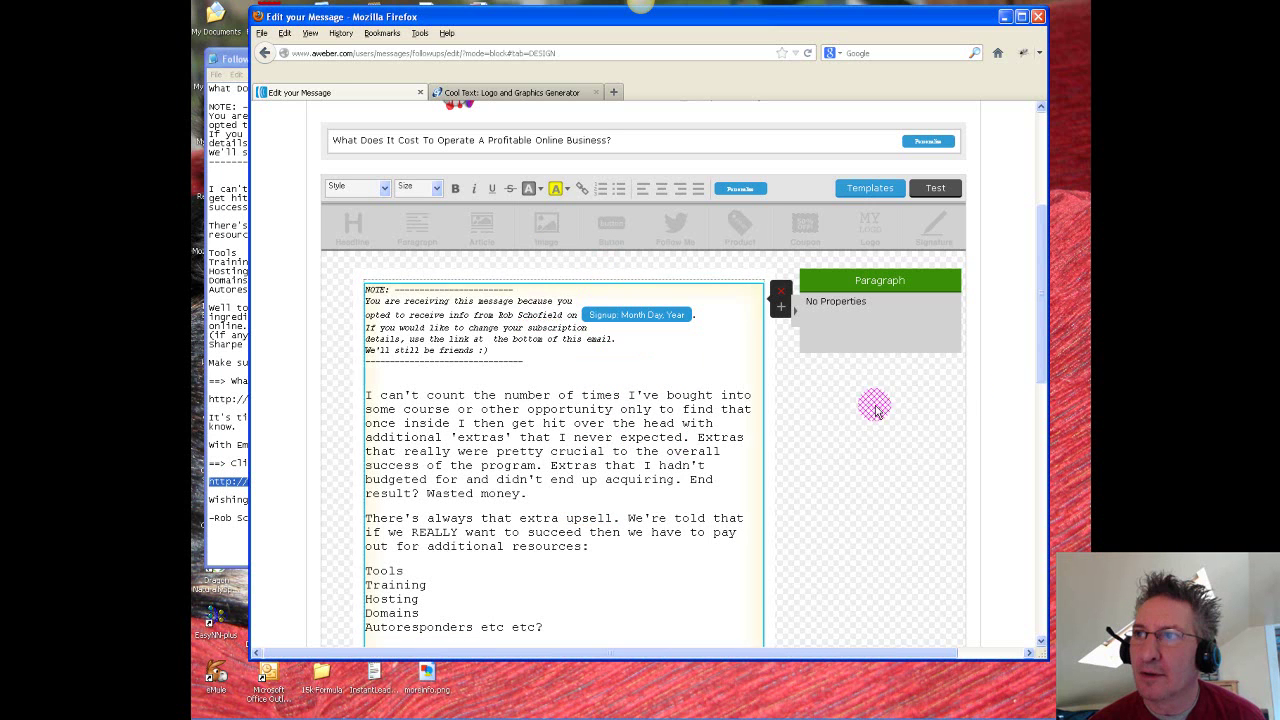
drag(1043, 243, 1044, 442)
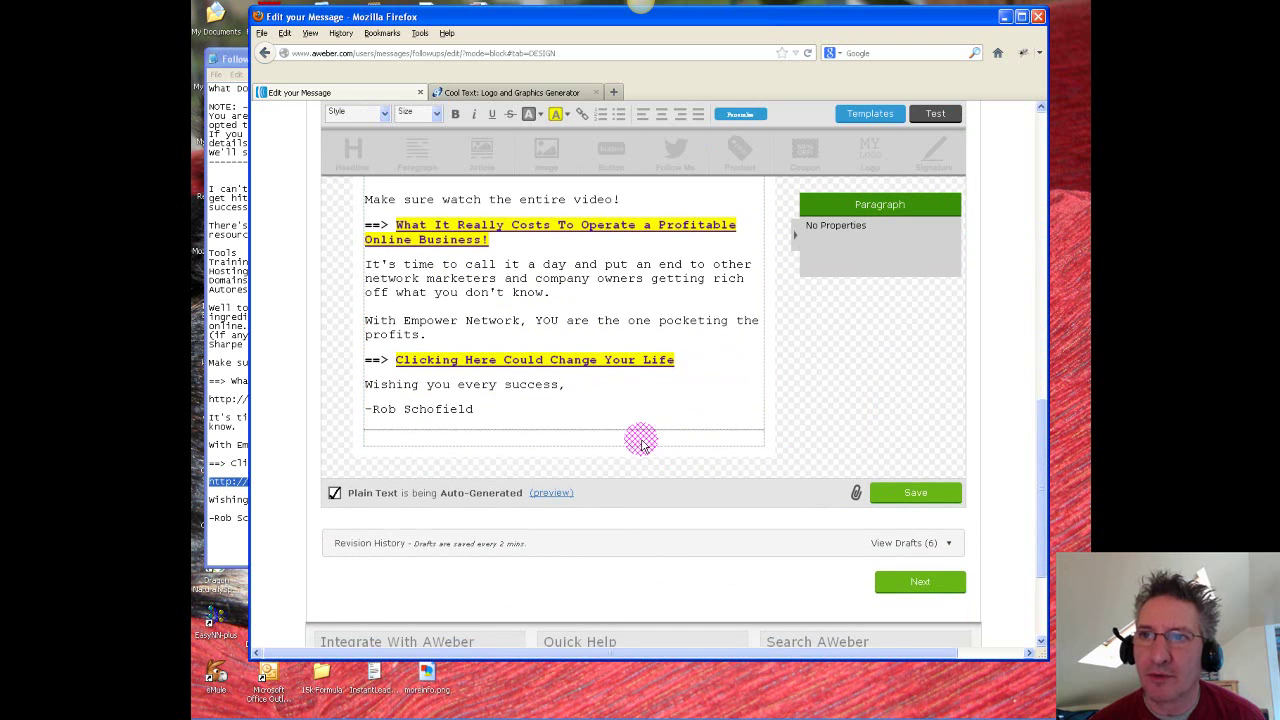
Step: Place an Image block in the empty section below the closing signature line
click(579, 443)
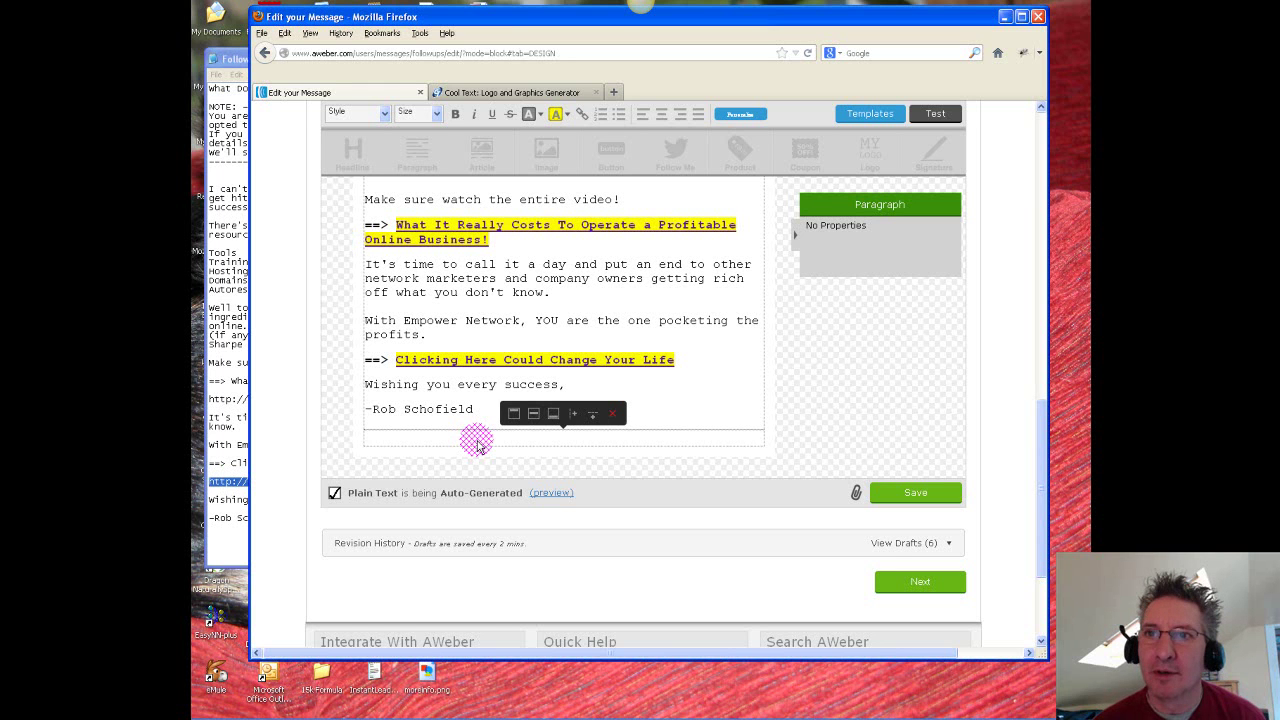
click(546, 160)
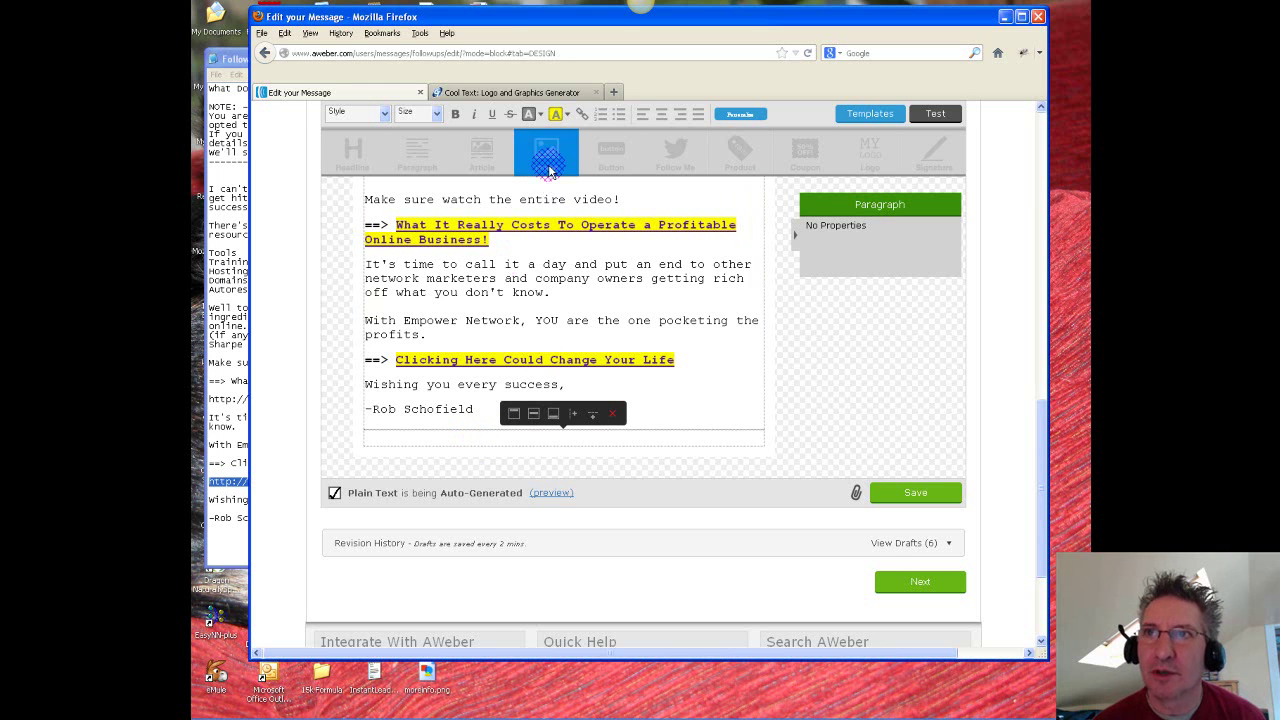
mouse_move(546, 160)
mouse_down()
mouse_move(500, 503)
mouse_move(502, 458)
mouse_up()
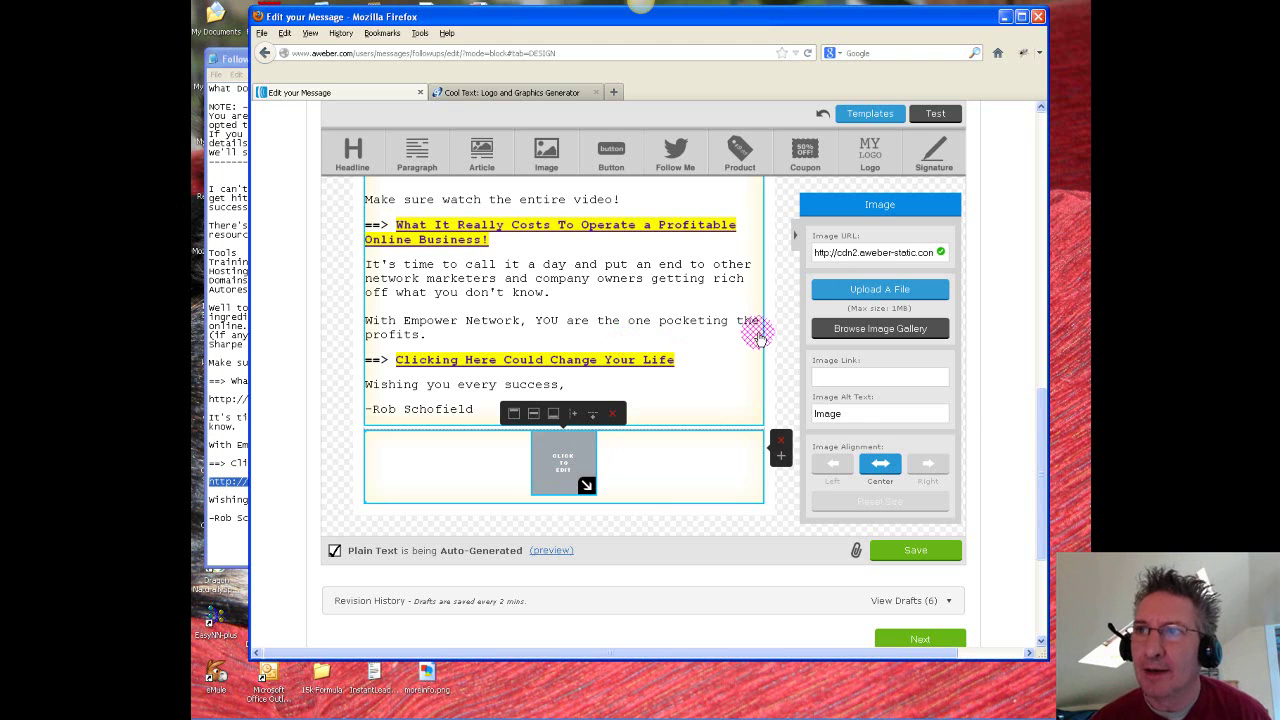
Step: Clear the new image's placeholder URL and set its alt text to the sender's first name in possessive form followed by "Signature"
drag(815, 253, 998, 268)
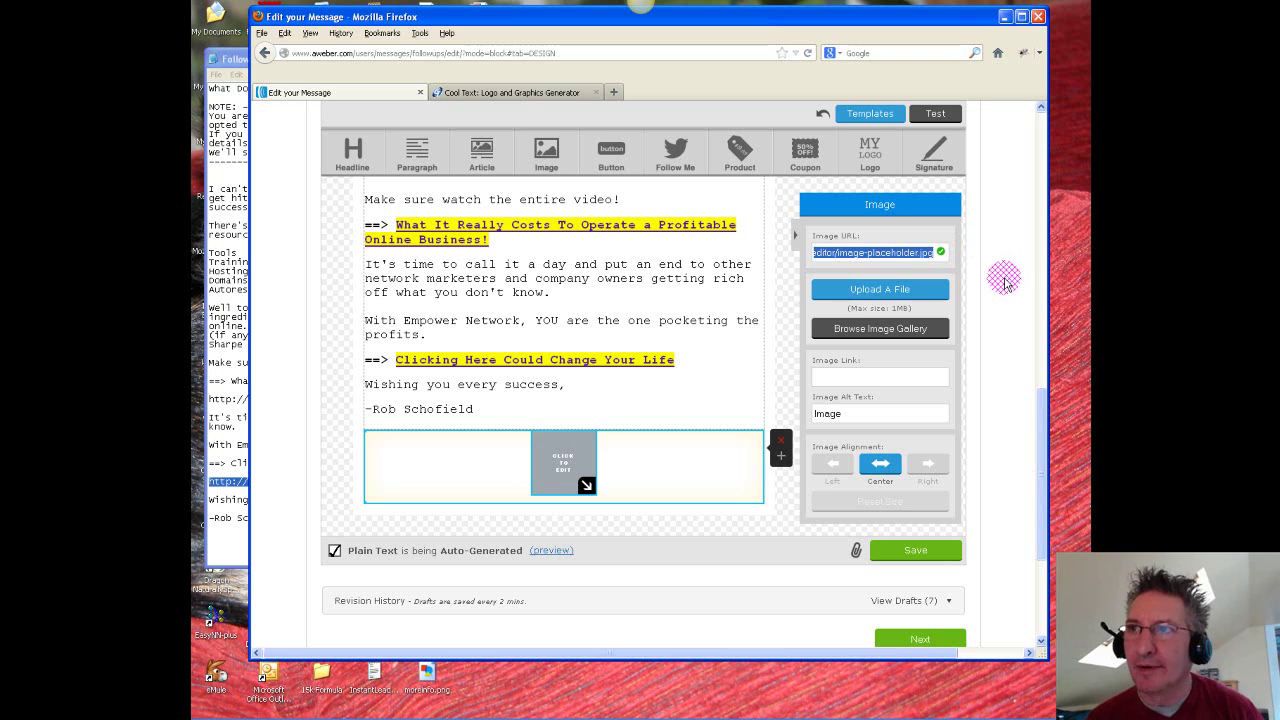
key(BackSpace)
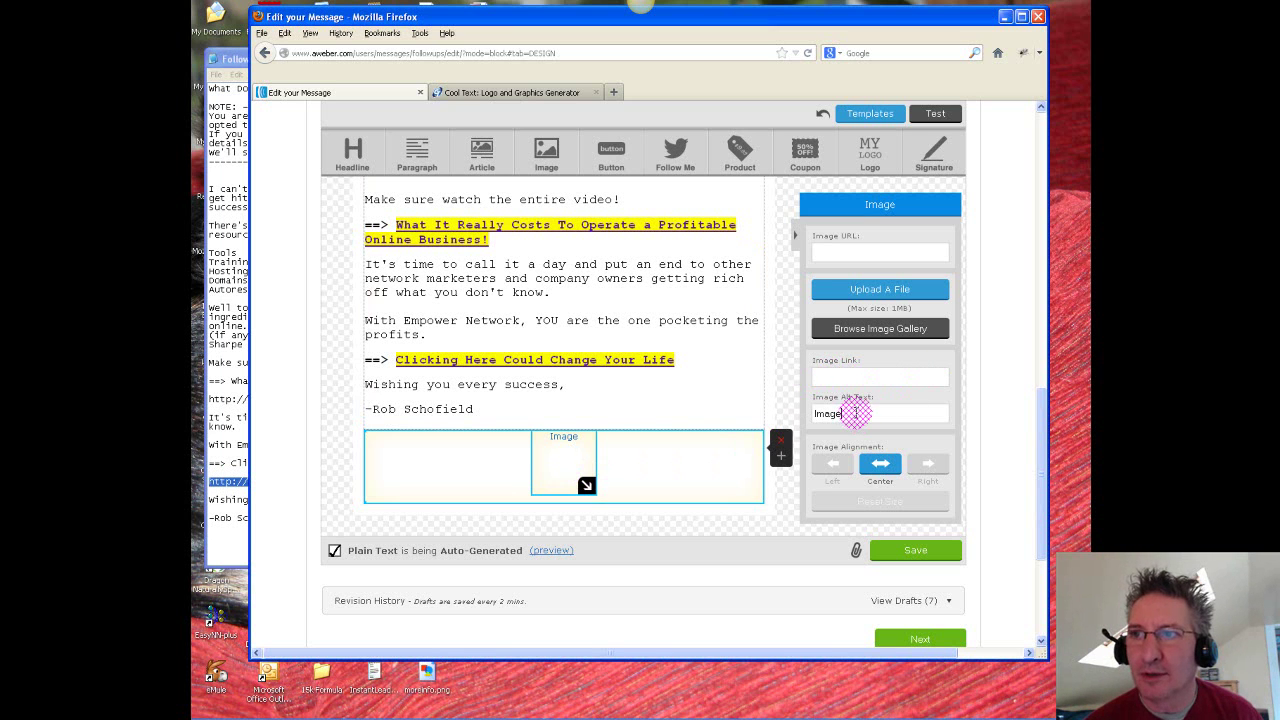
drag(853, 413, 800, 414)
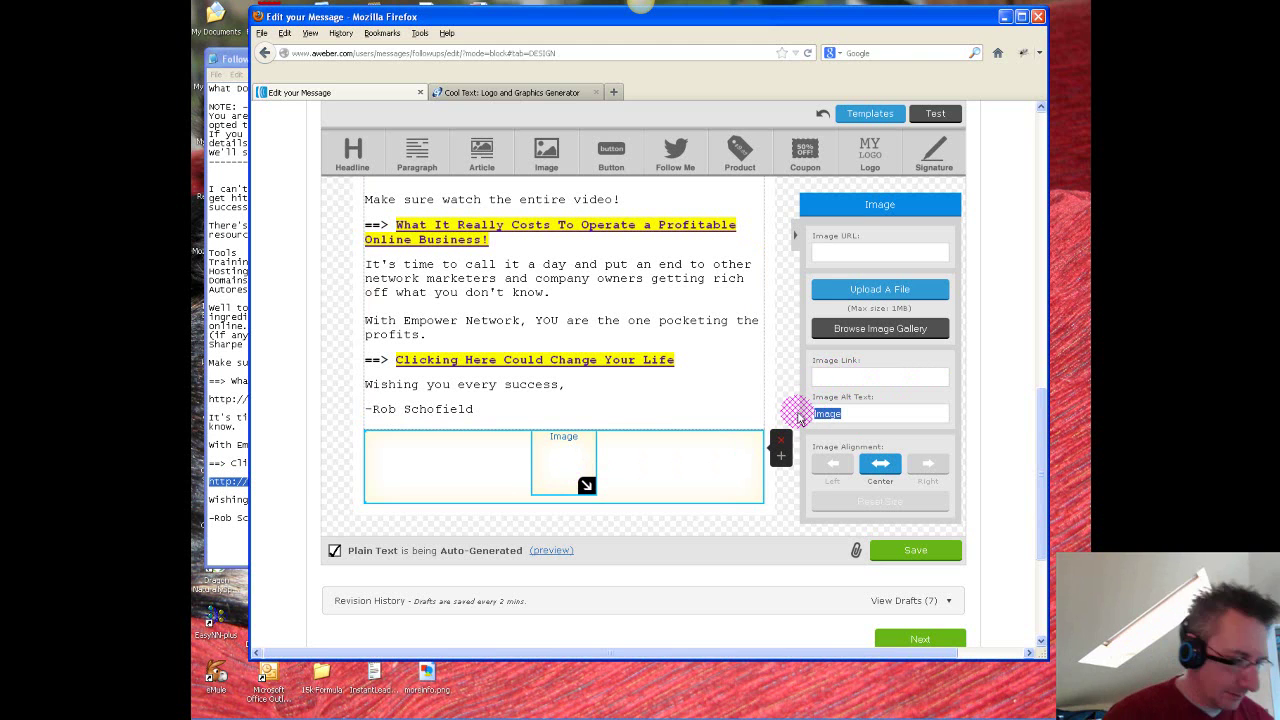
text(Rob')
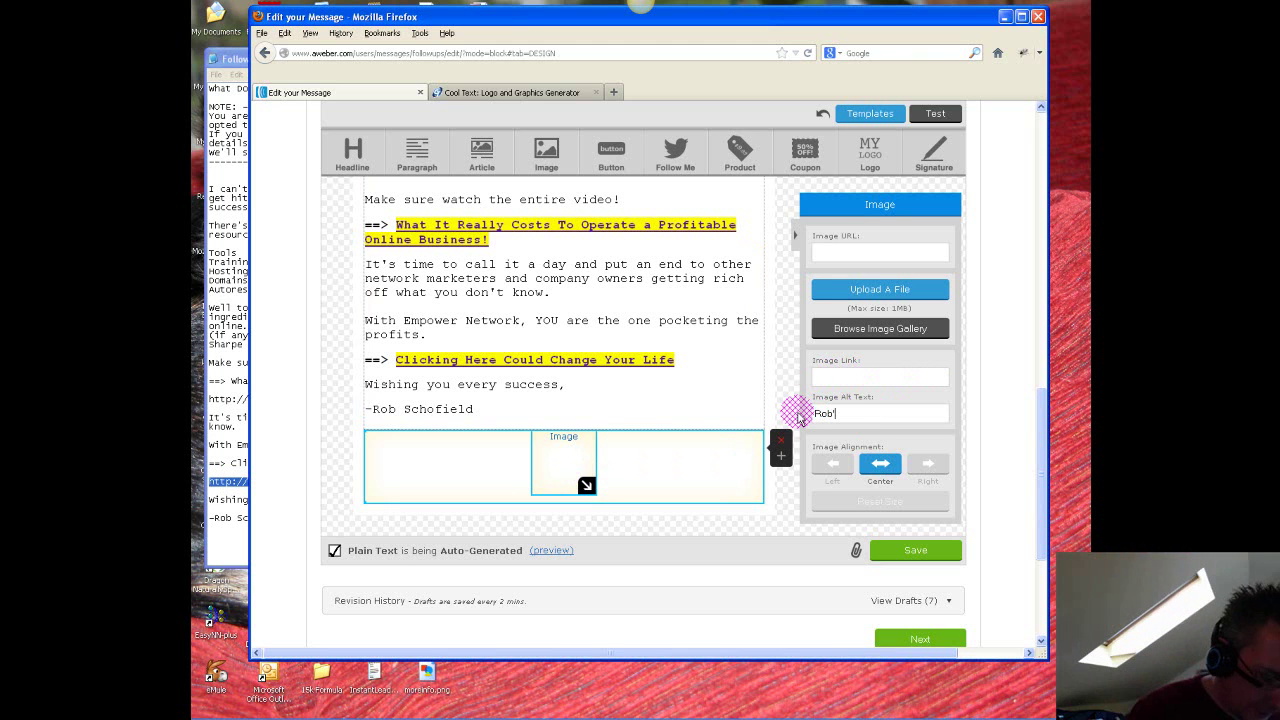
text(s Signature)
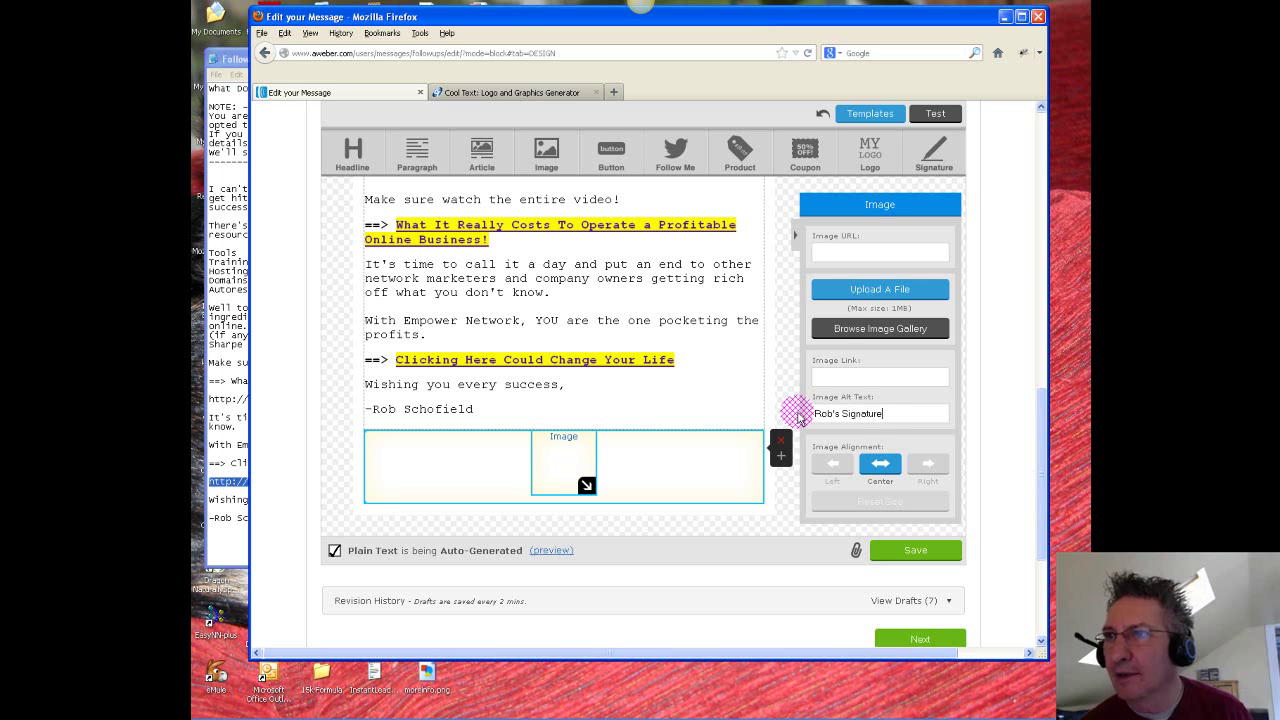
Step: Upload cooltext927822049.png from the Empower Auto folder as the signature image
click(876, 293)
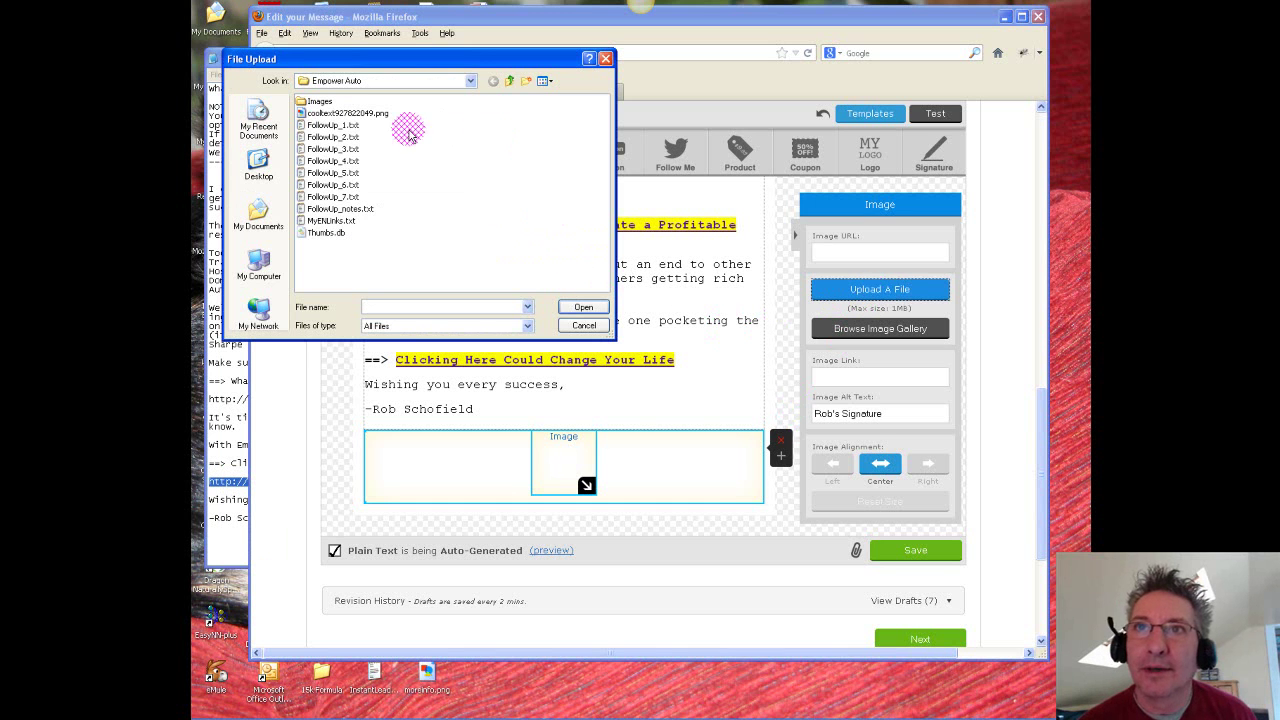
click(371, 113)
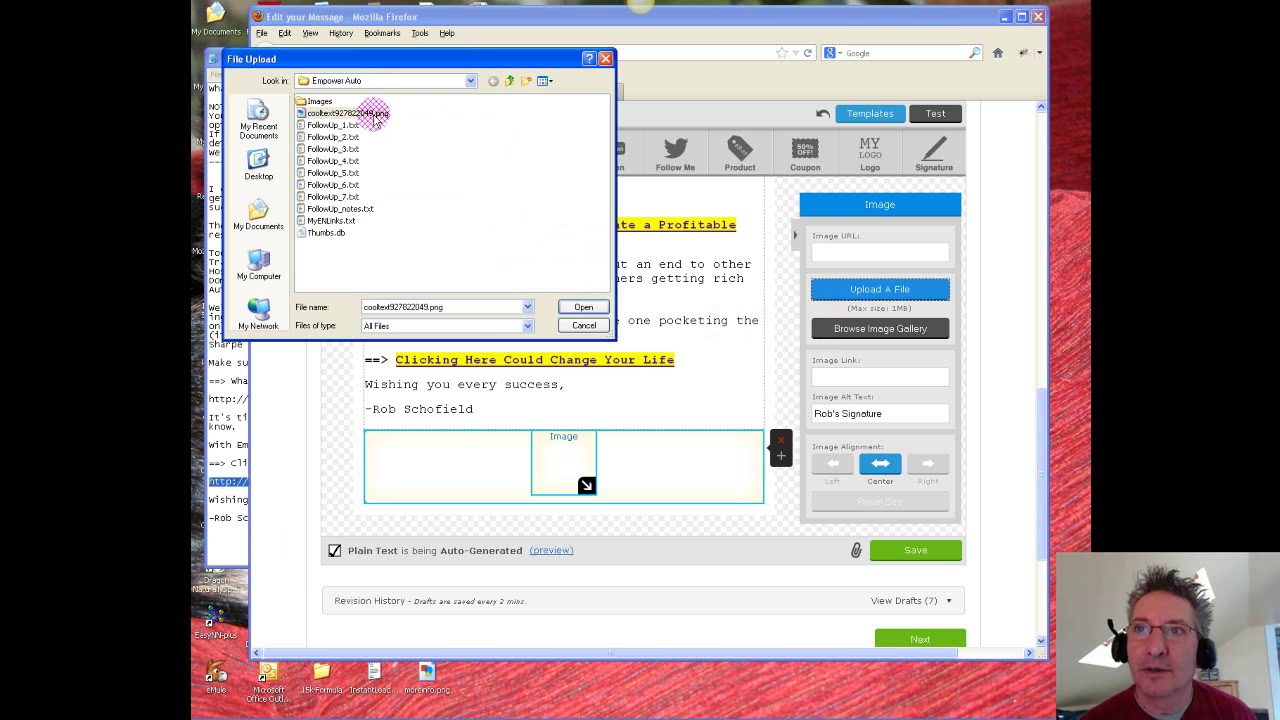
click(580, 307)
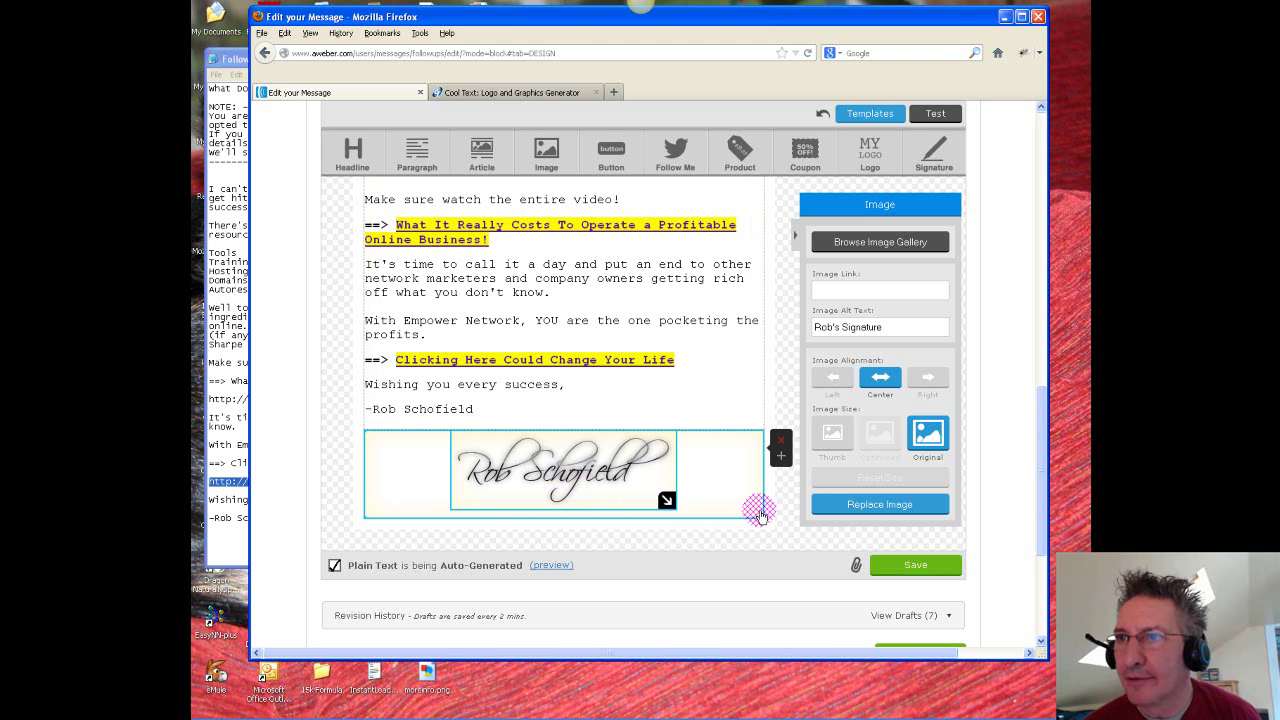
Step: Align the signature image to the left and shrink it slightly
click(830, 381)
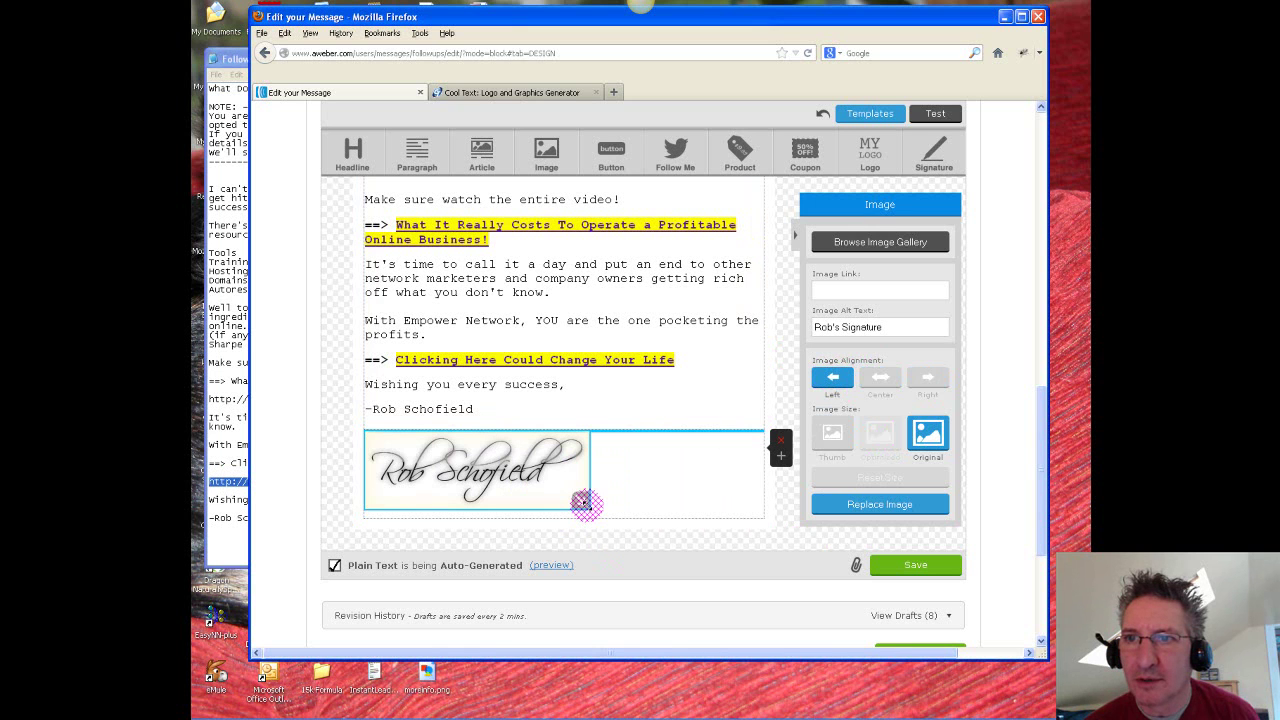
mouse_move(583, 502)
mouse_down()
mouse_move(551, 477)
mouse_move(593, 500)
mouse_up()
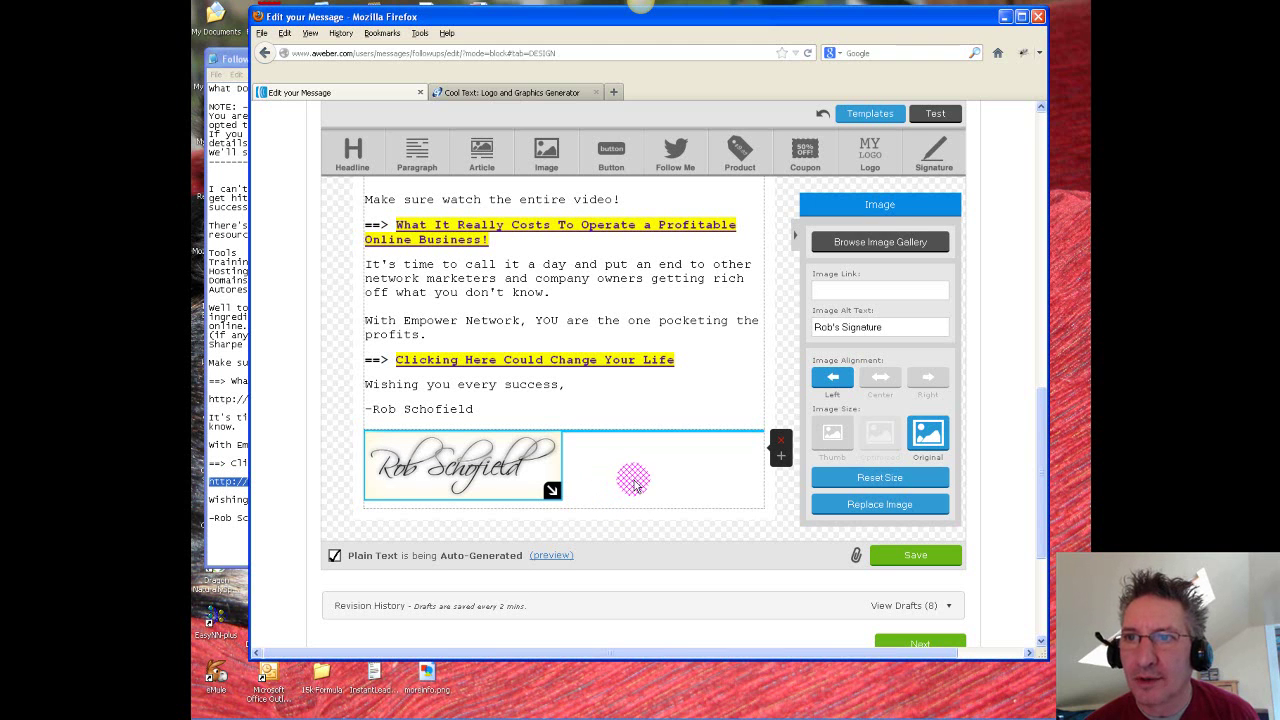
Step: Add a horizontal split to create another empty section below the signature image
click(628, 484)
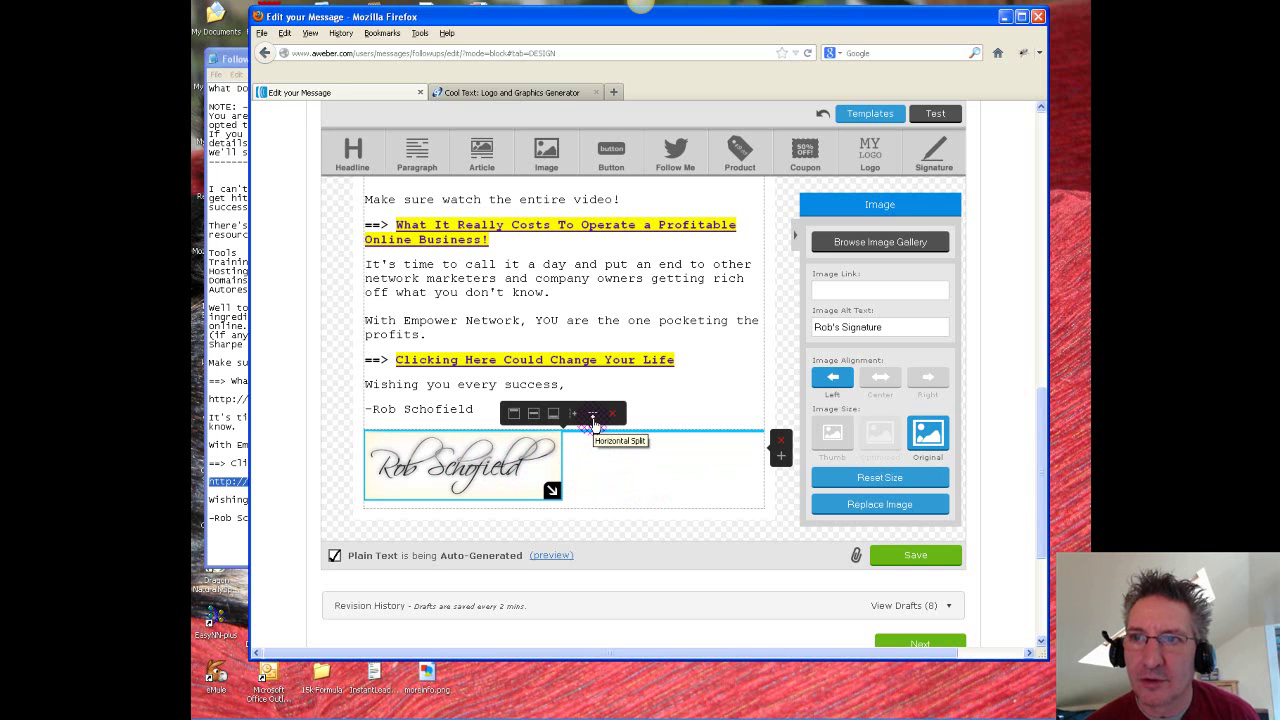
scroll(593, 424, up, 3)
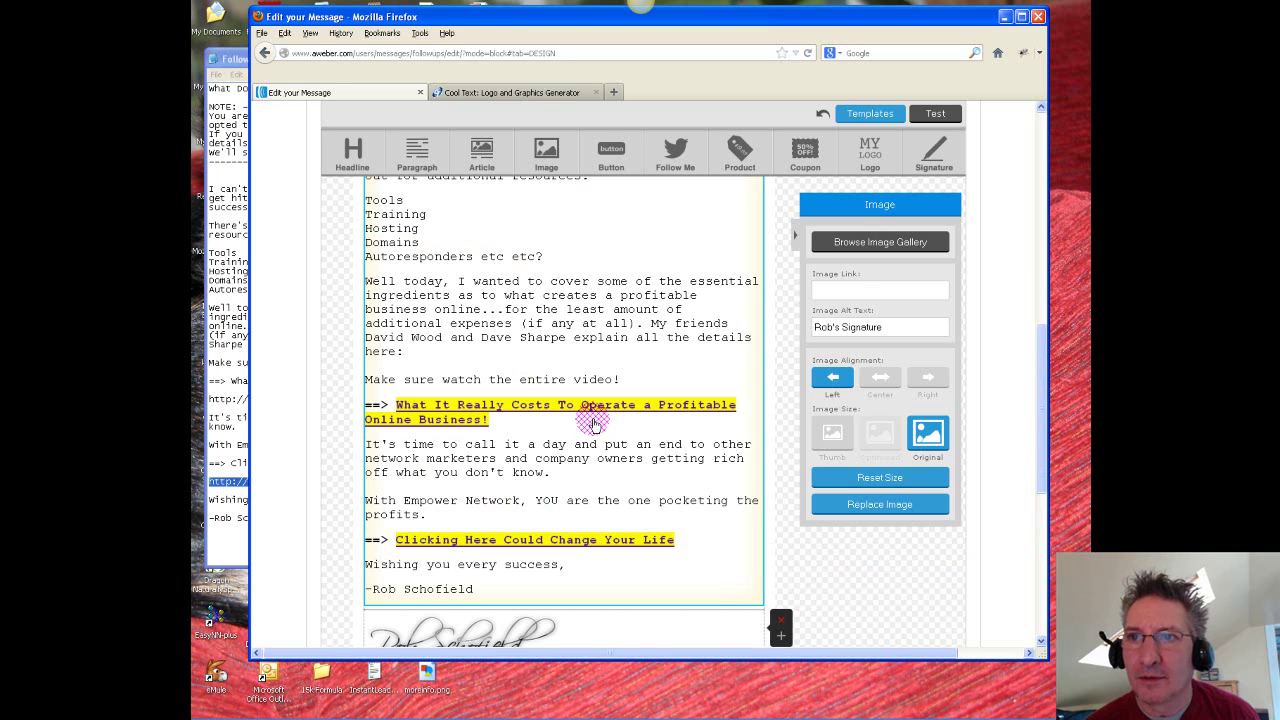
scroll(615, 458, down, 4)
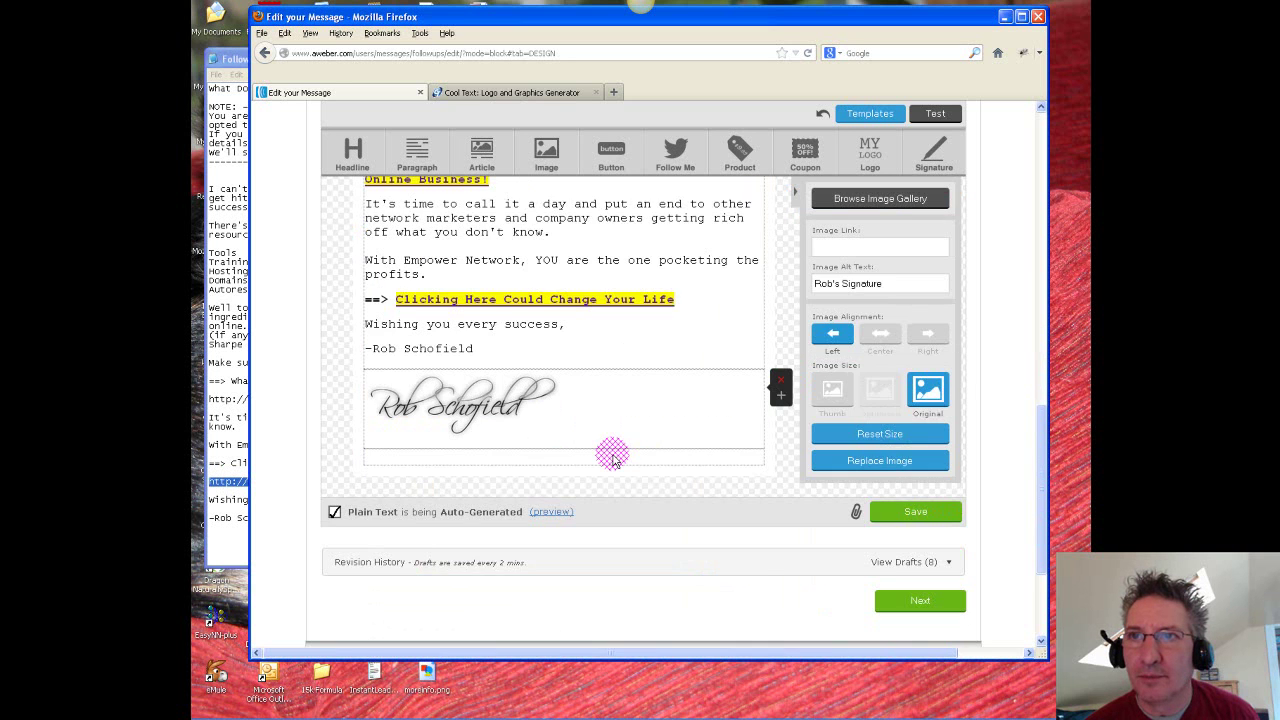
scroll(613, 460, down, 2)
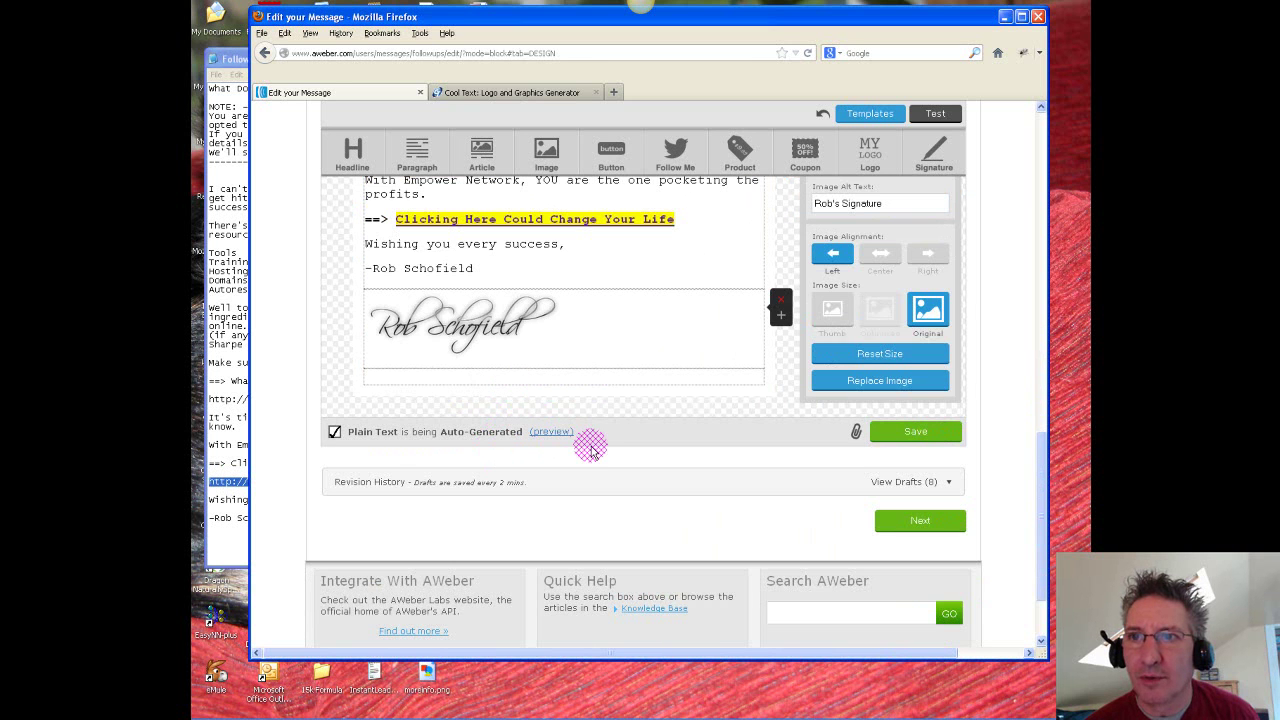
scroll(590, 448, up, 2)
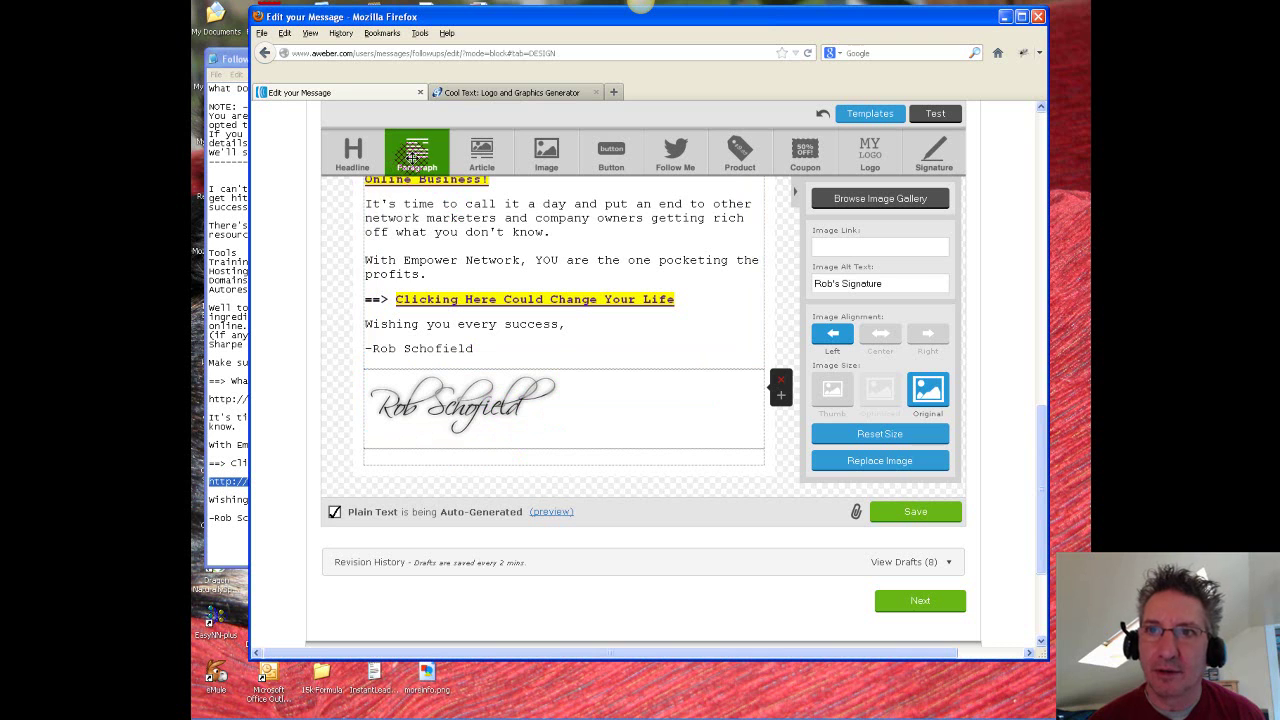
Step: Add a paragraph block below the signature image and replace its placeholder text with "P.S." followed by two line breaks
mouse_move(416, 155)
mouse_down()
mouse_move(395, 185)
mouse_move(443, 403)
mouse_move(480, 491)
mouse_move(485, 474)
mouse_move(478, 487)
mouse_up()
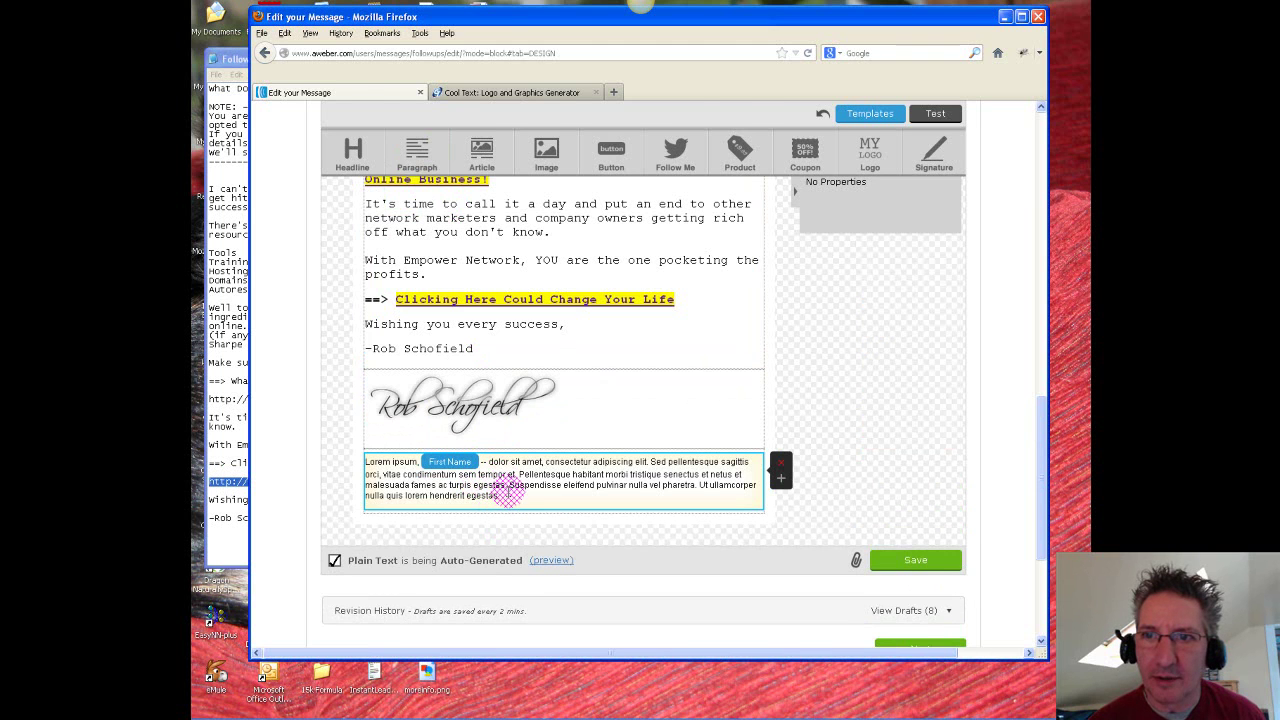
click(506, 492)
drag(500, 495, 349, 452)
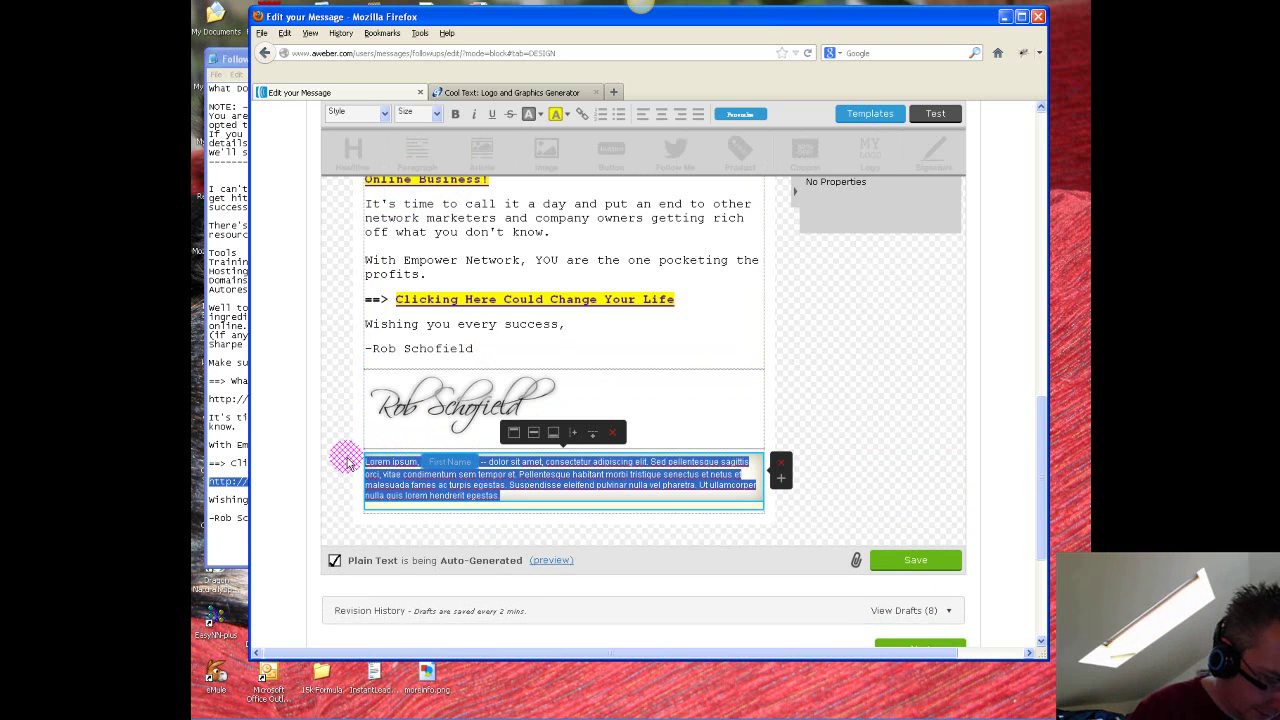
text(PS)
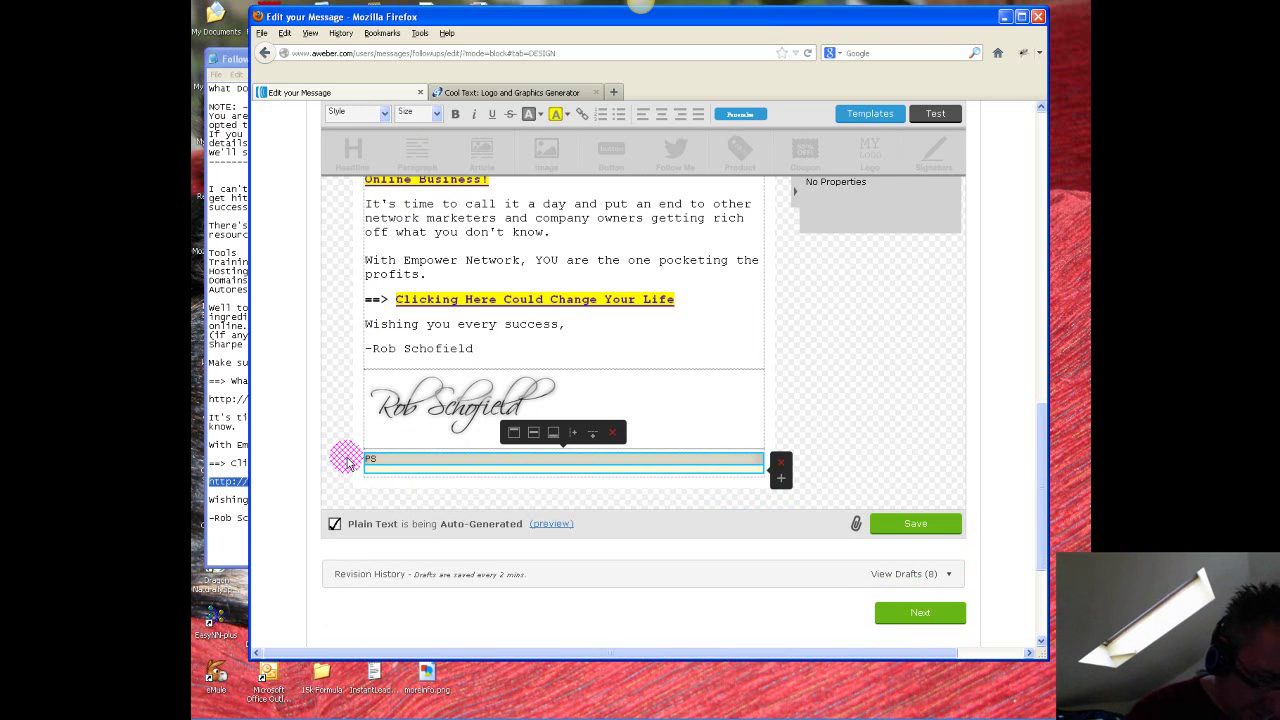
key(BackSpace)
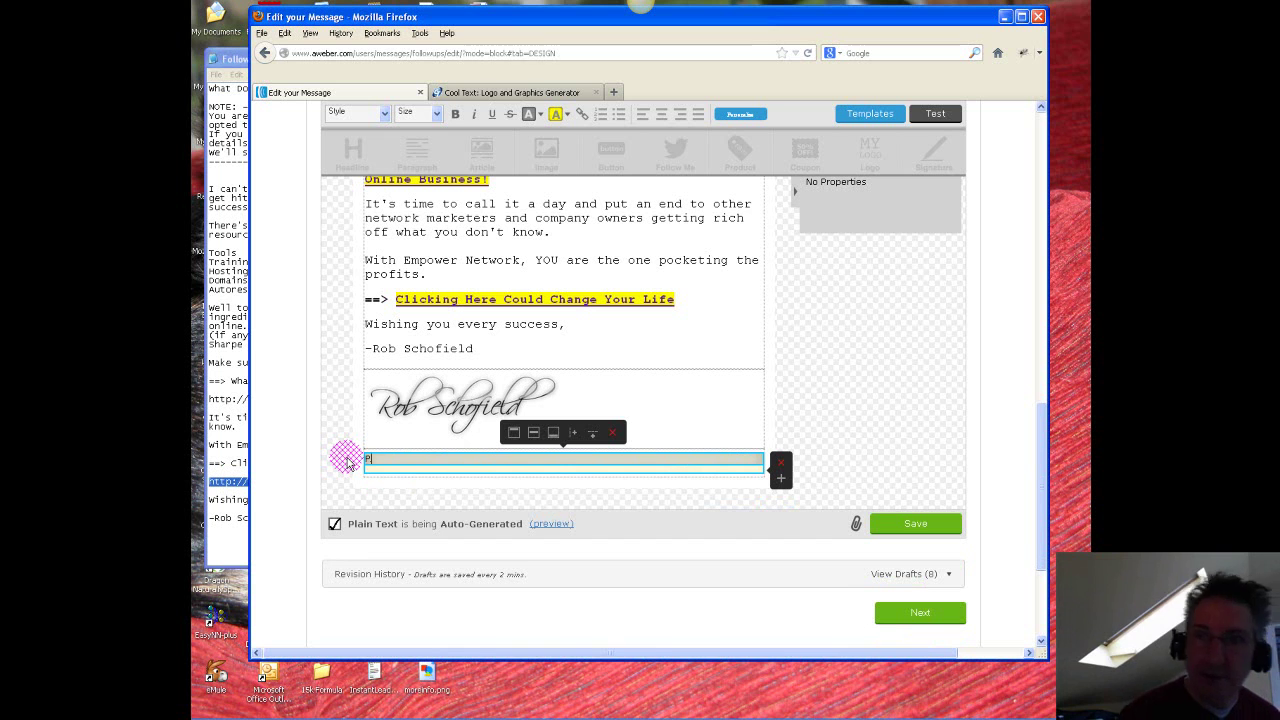
text(S.)
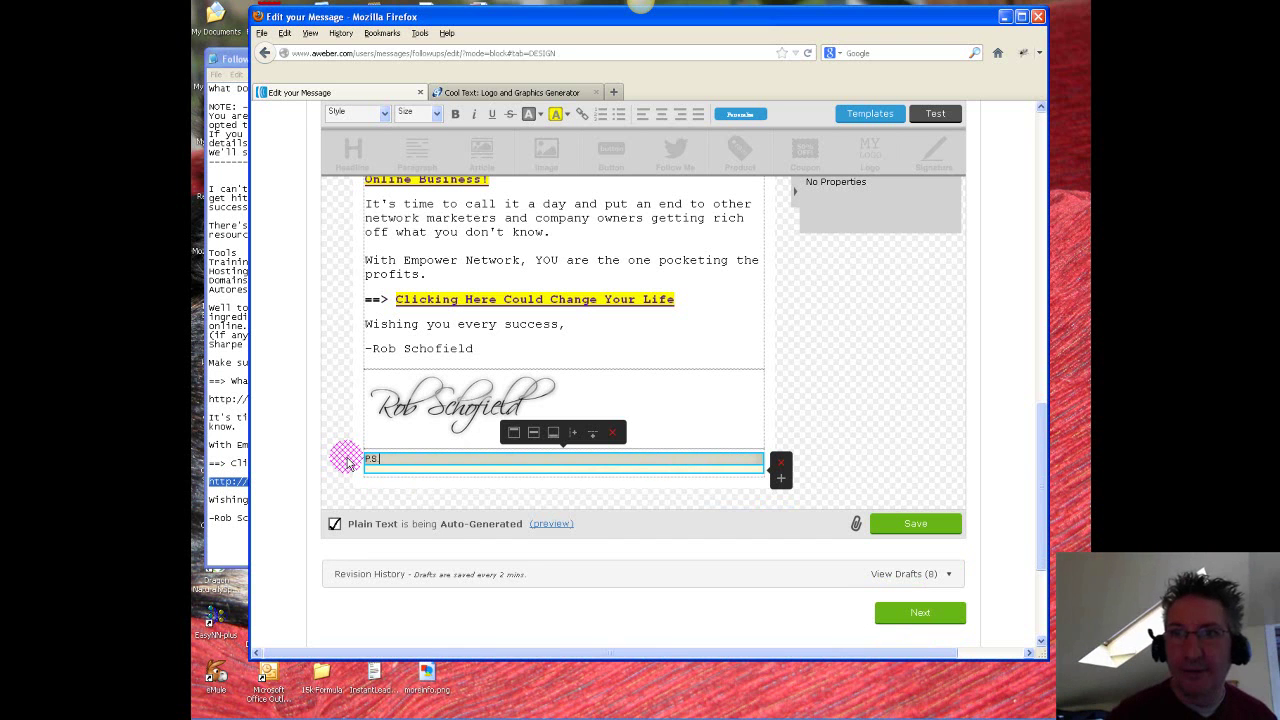
key(Return)
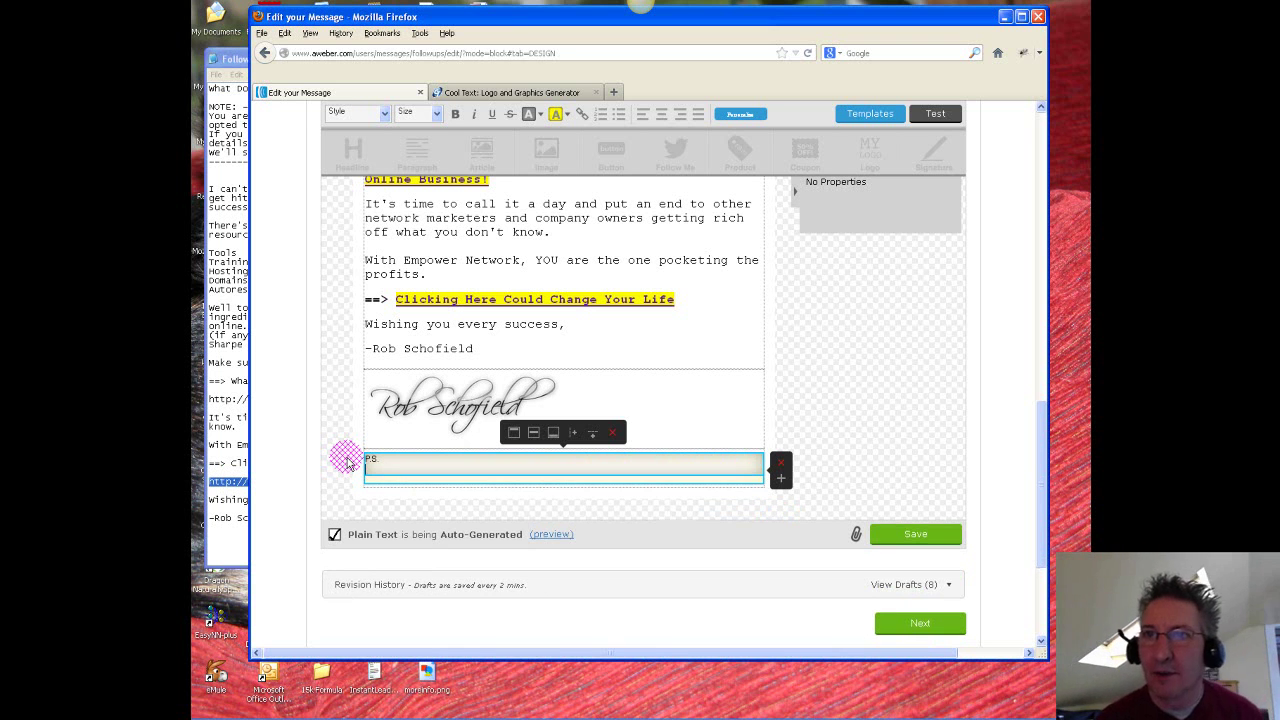
key(Return)
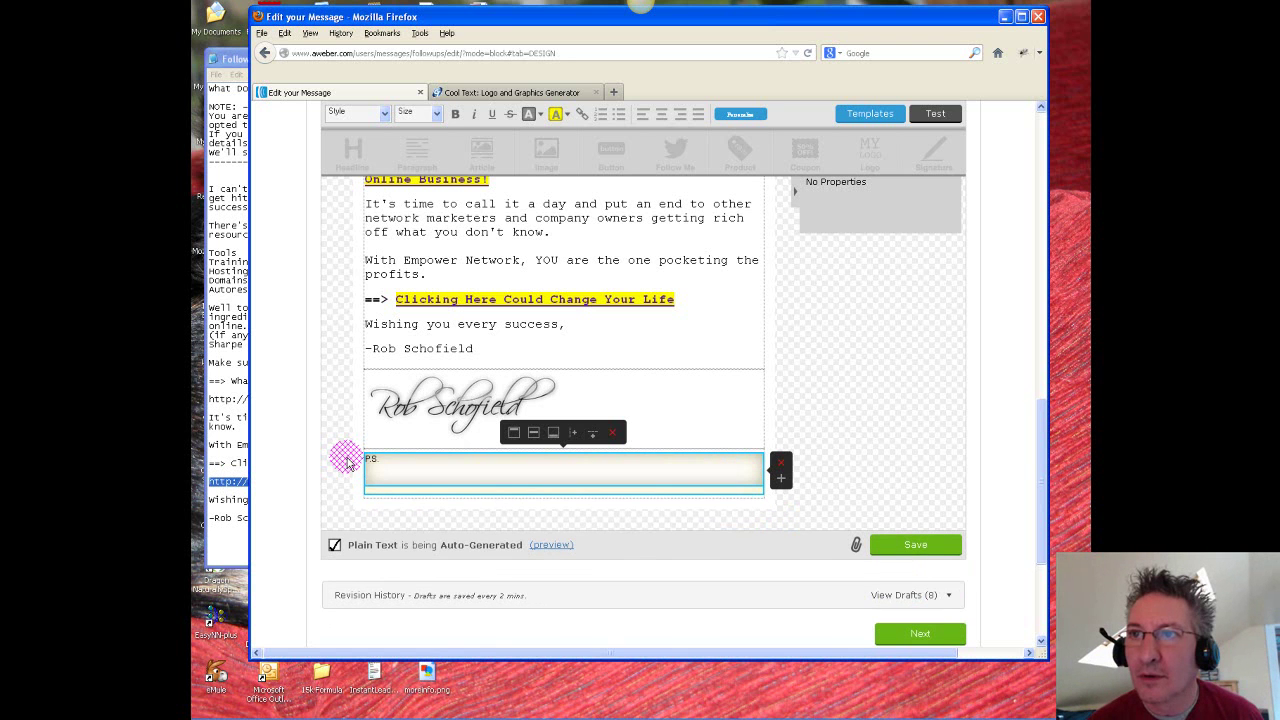
Step: Copy the "==> Clicking Here Could Change Your Life" link line from the main message into the postscript below "P.S."
click(683, 306)
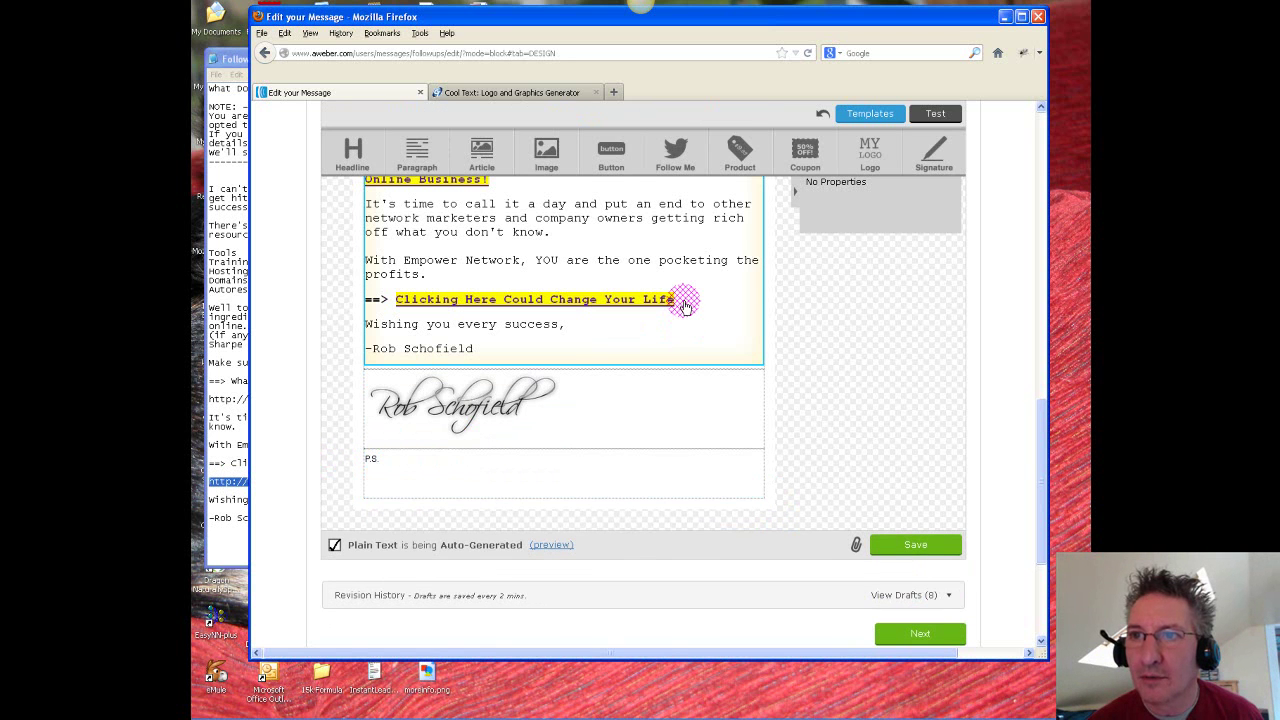
scroll(687, 303, up, 5)
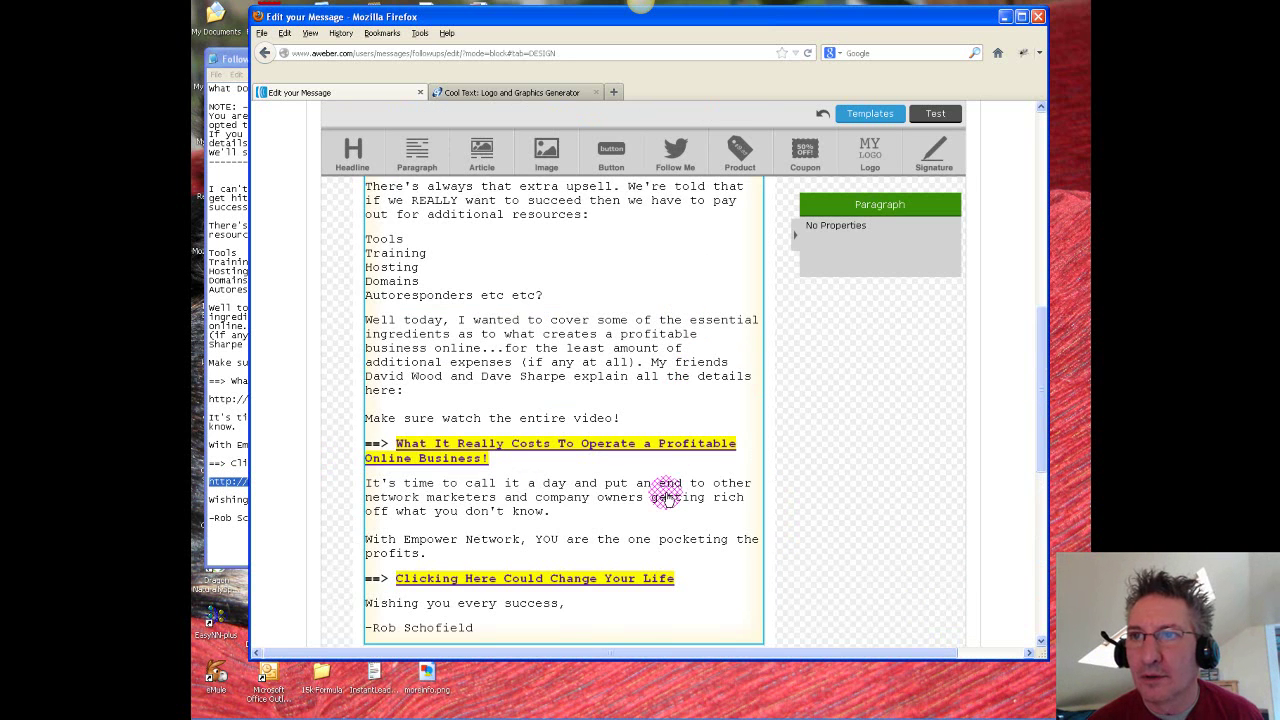
scroll(667, 497, down, 4)
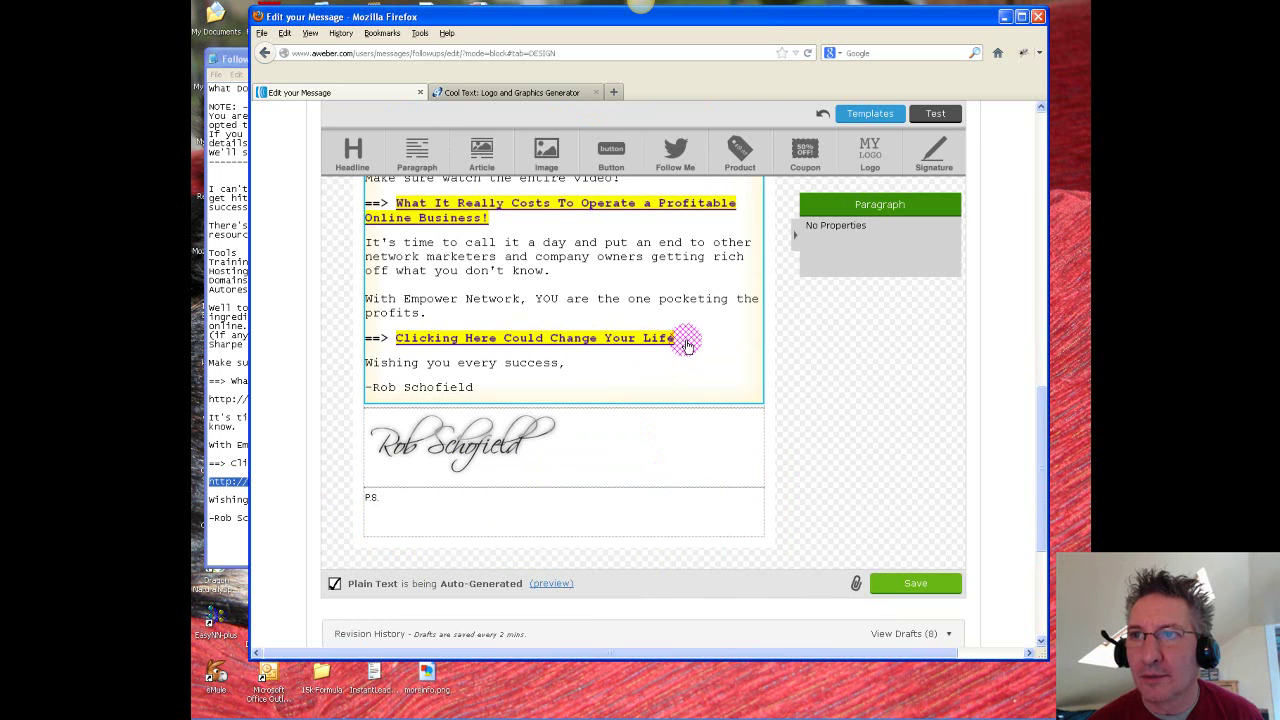
scroll(687, 345, up, 4)
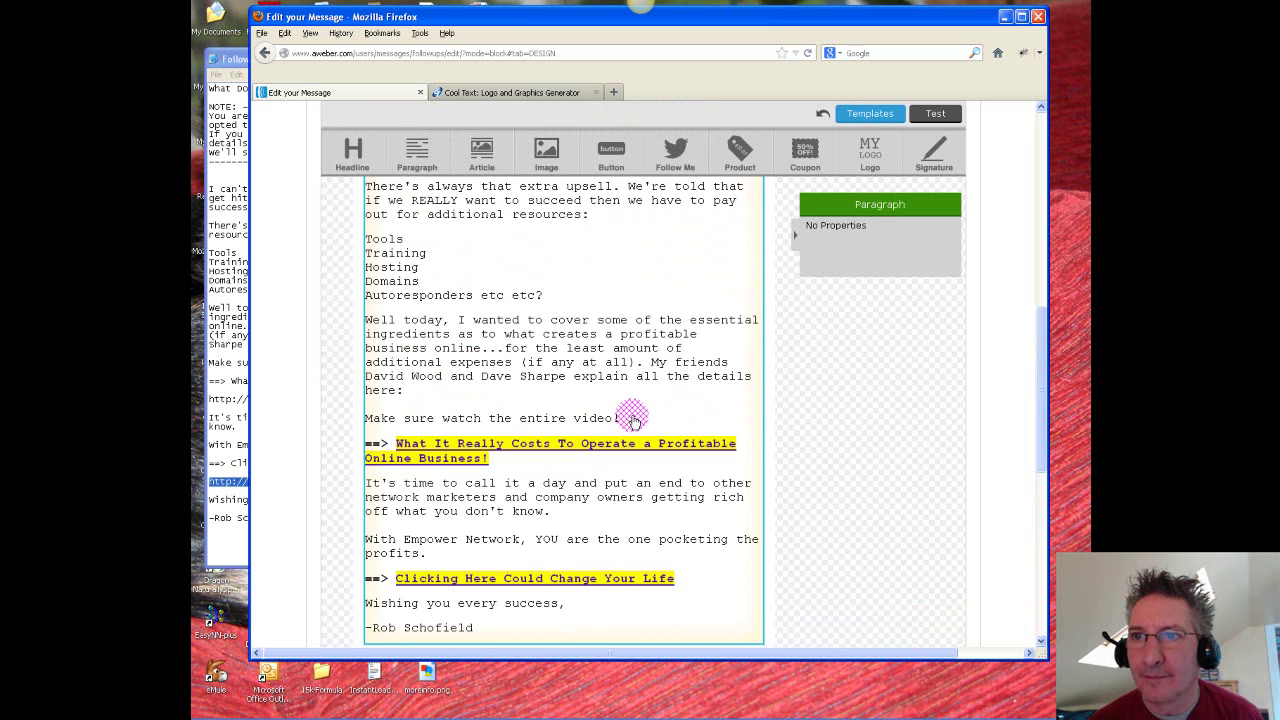
scroll(633, 421, down, 3)
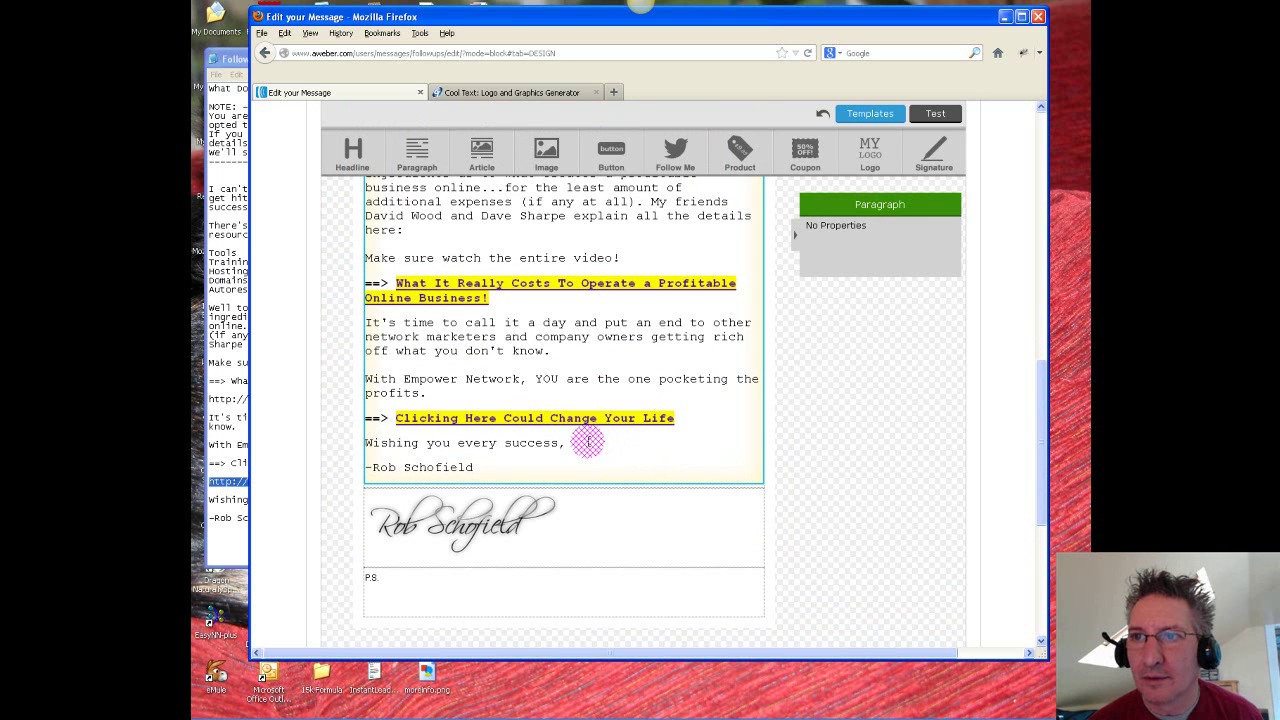
click(588, 442)
click(684, 418)
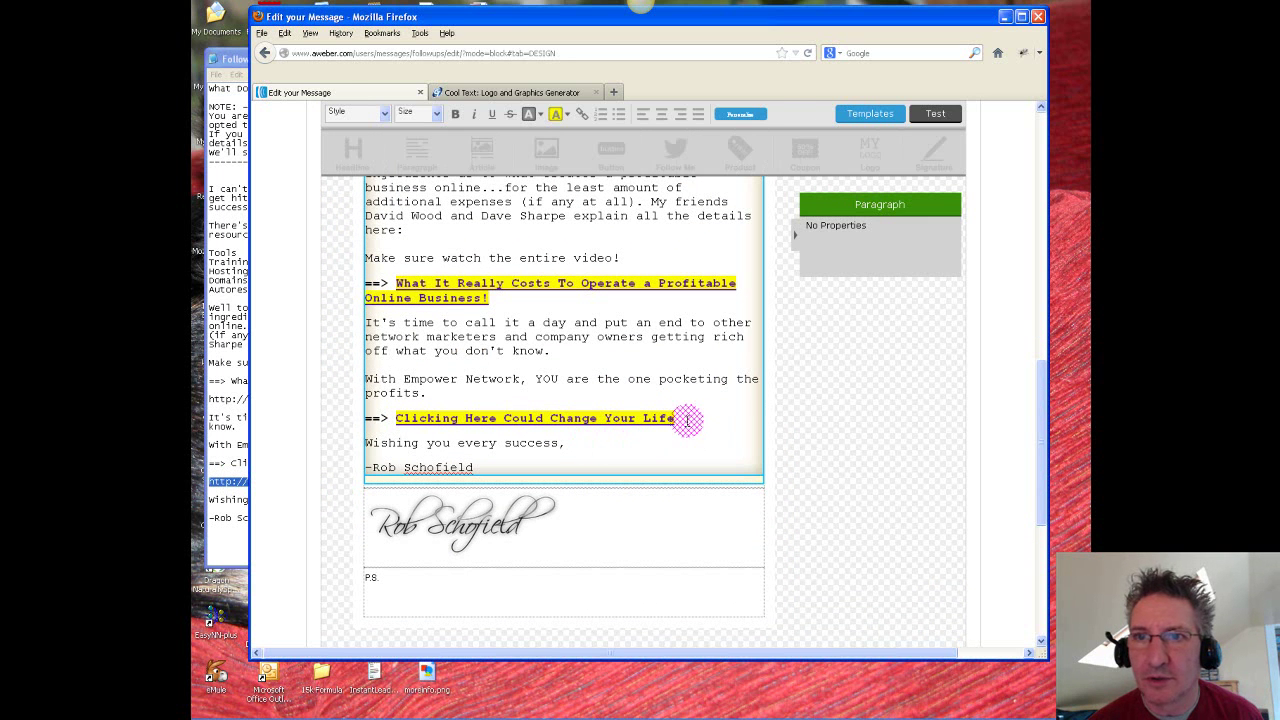
drag(668, 418, 364, 420)
key(ctrl+c)
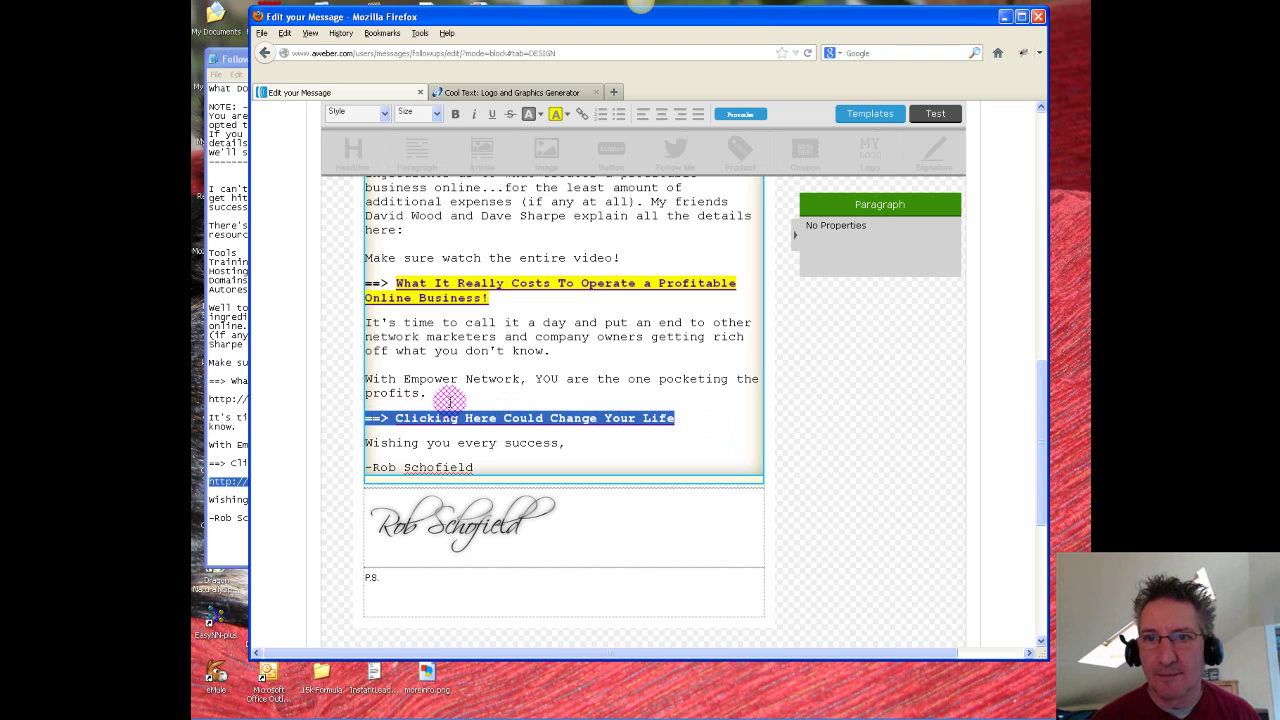
click(408, 600)
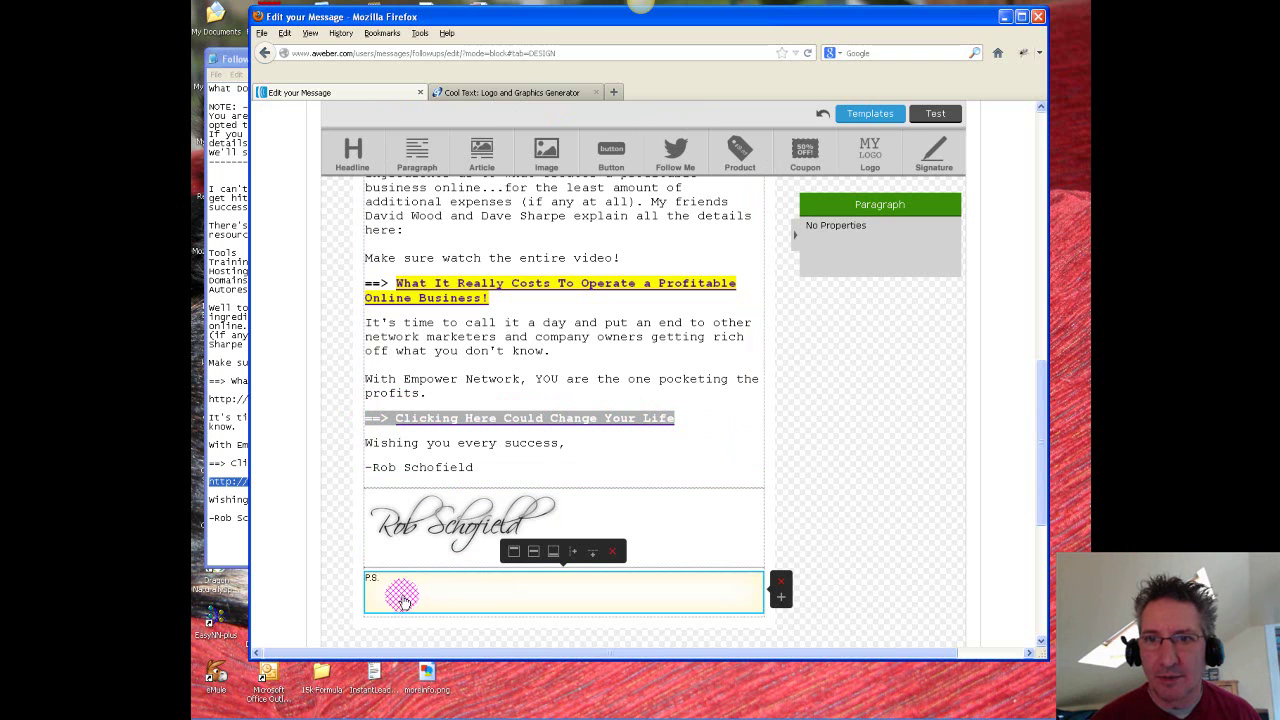
click(394, 596)
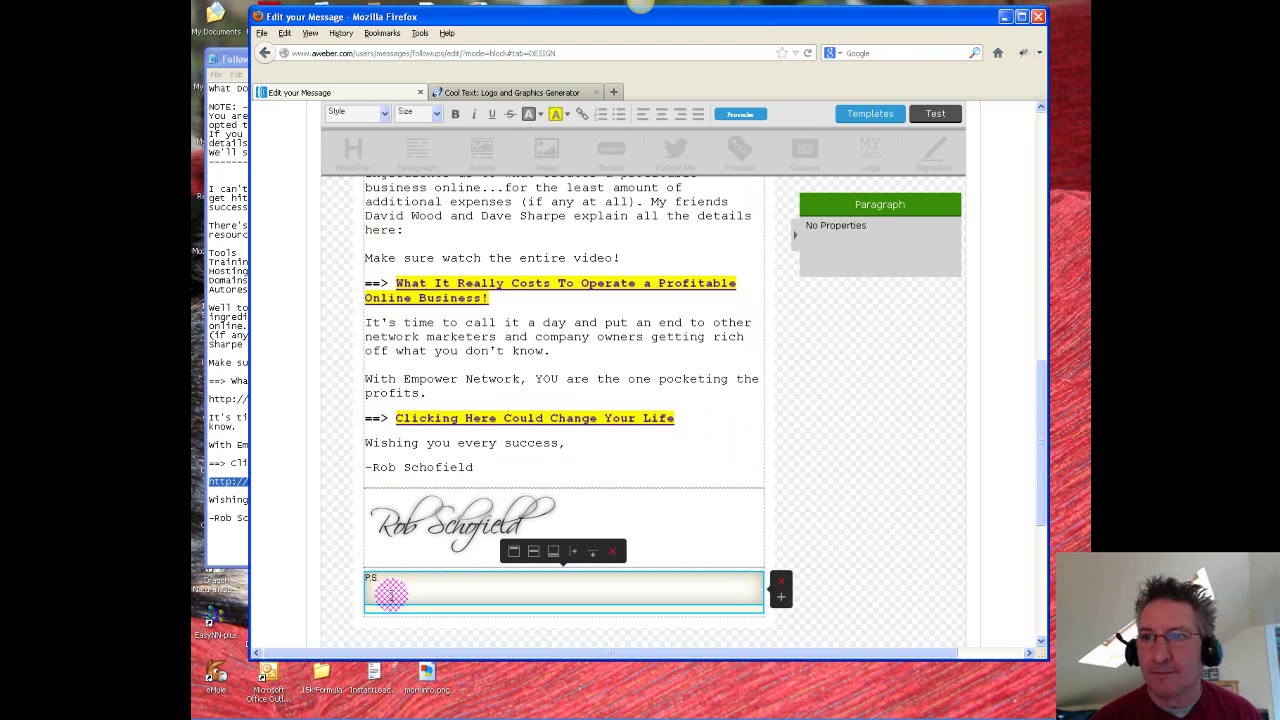
key(ctrl+v)
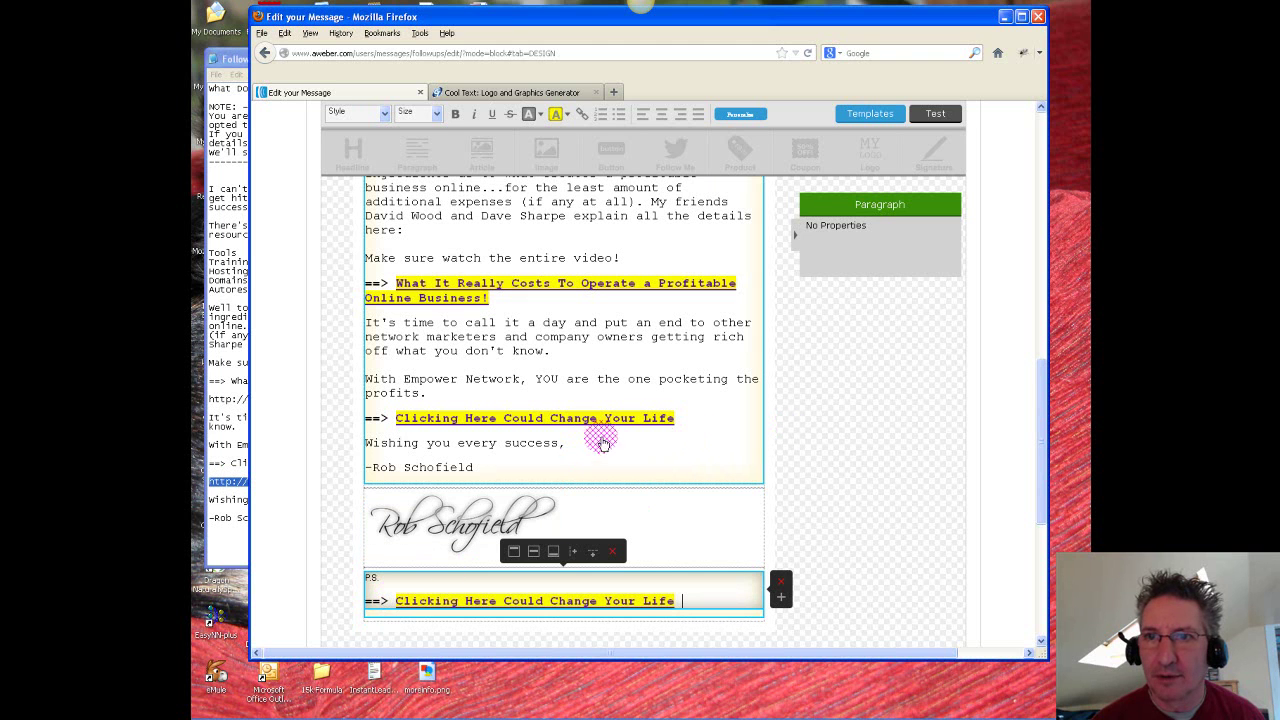
Step: Delete the original "==> Clicking Here Could Change Your Life" line above the closing in the main message
click(689, 422)
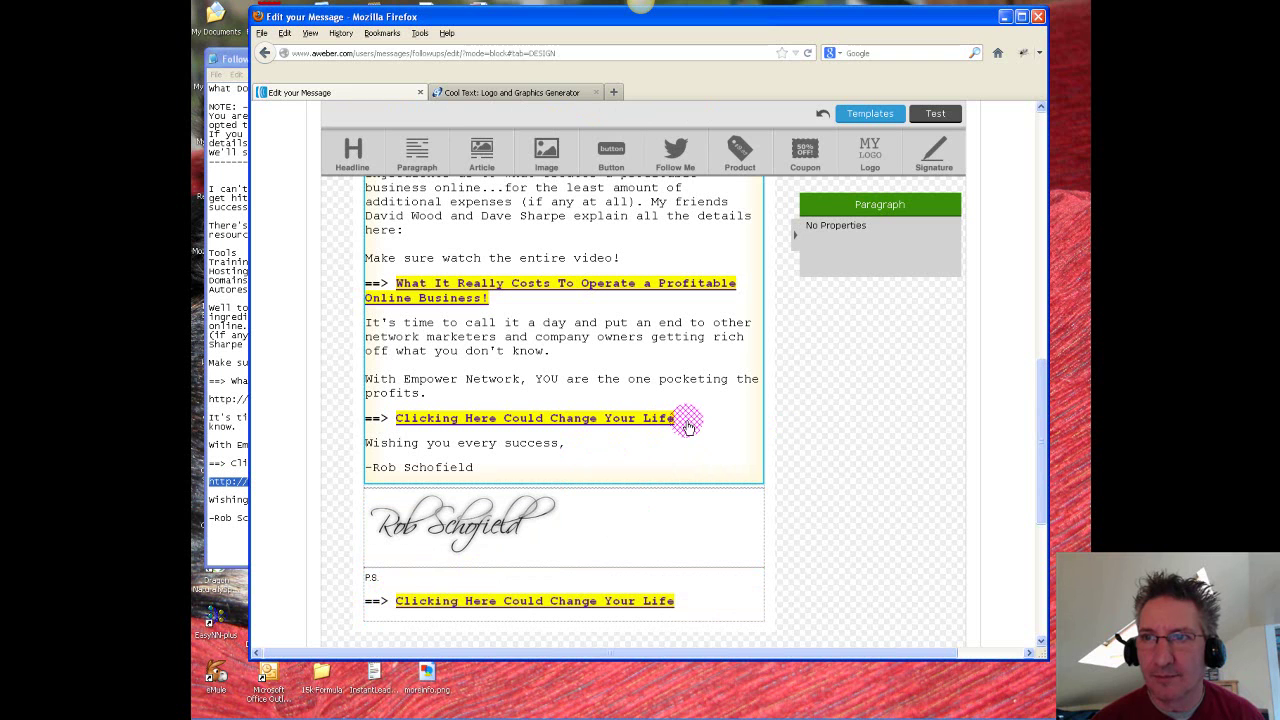
click(687, 423)
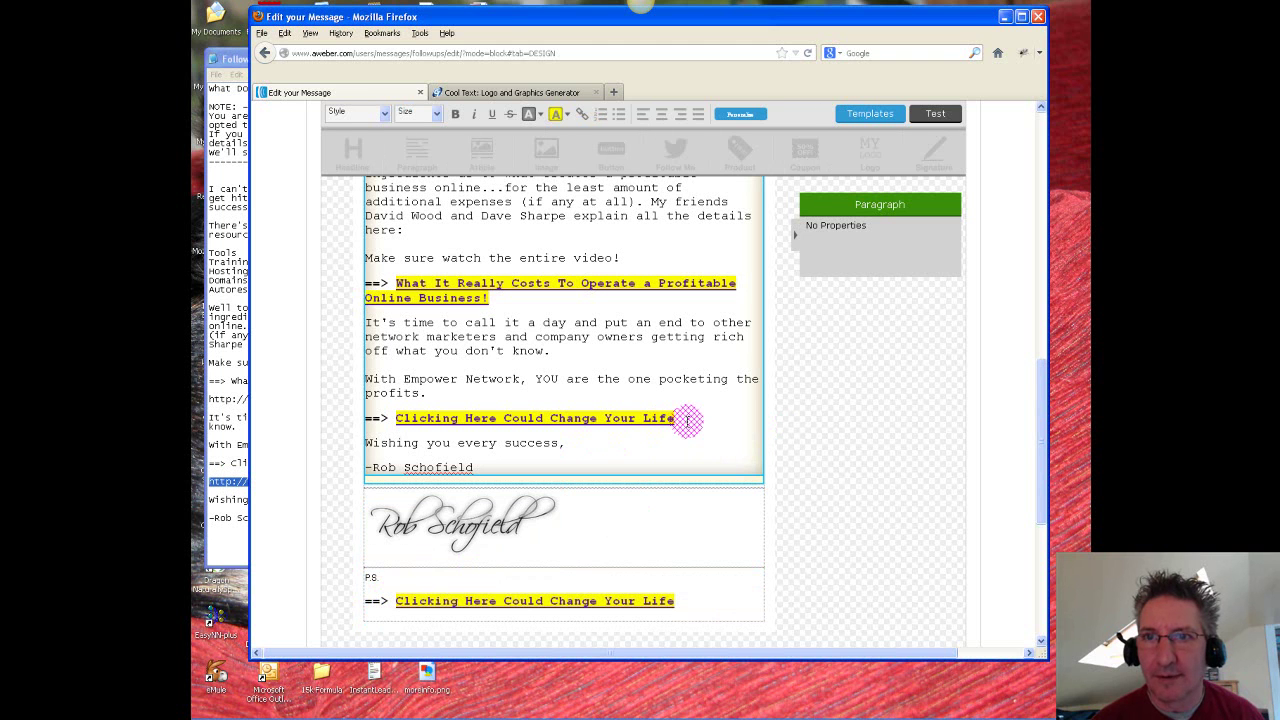
drag(687, 423, 368, 415)
key(Delete)
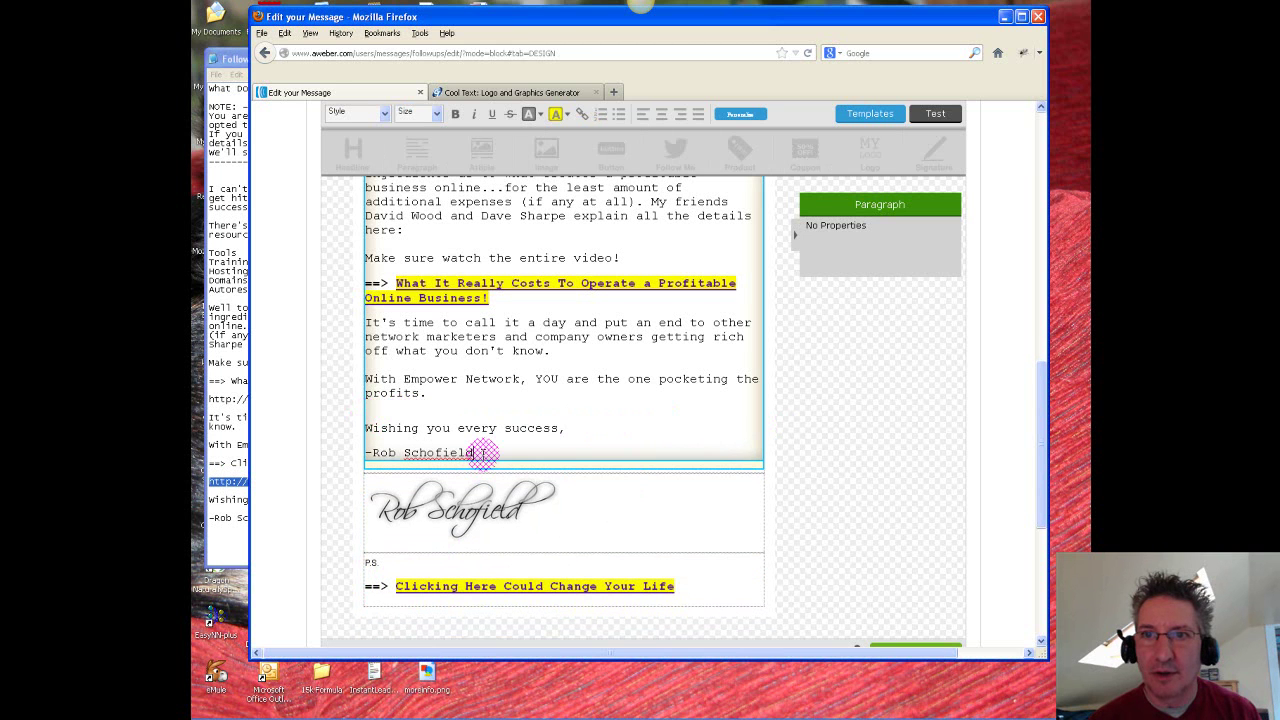
Step: Delete the sender's typed name and the empty lines after "Wishing you every success," above the signature image
drag(482, 452, 361, 456)
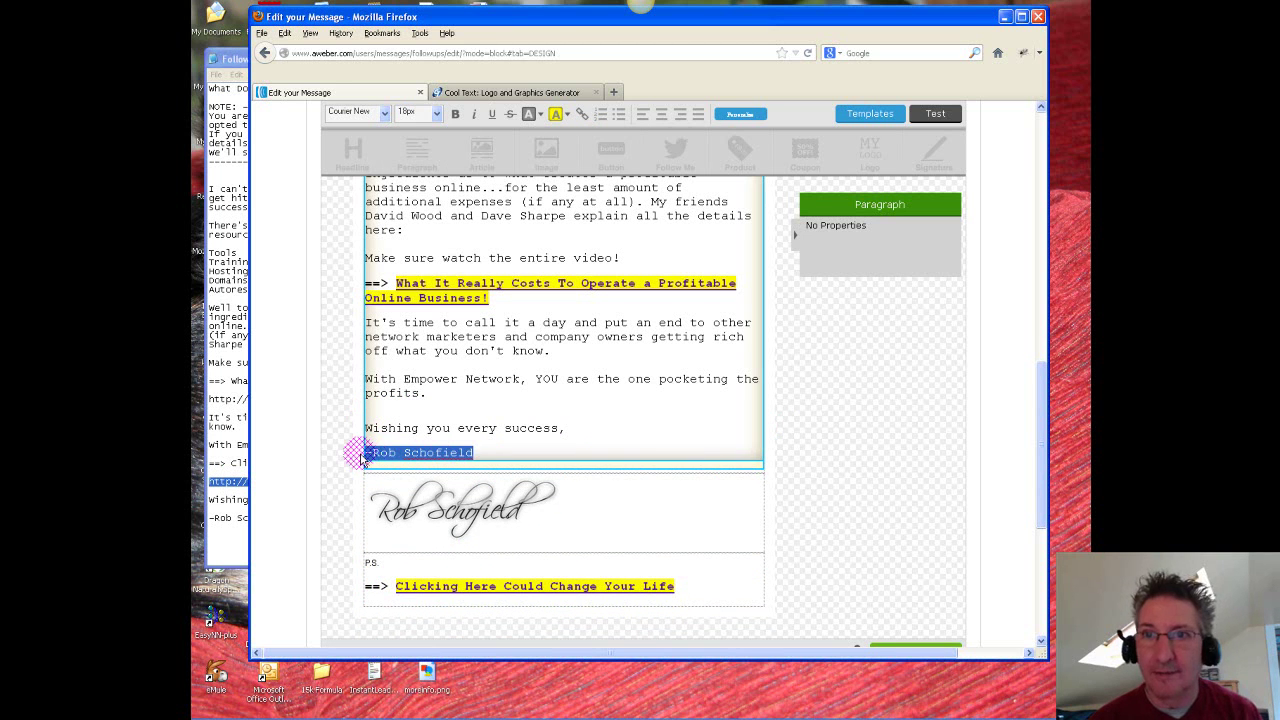
key(Delete)
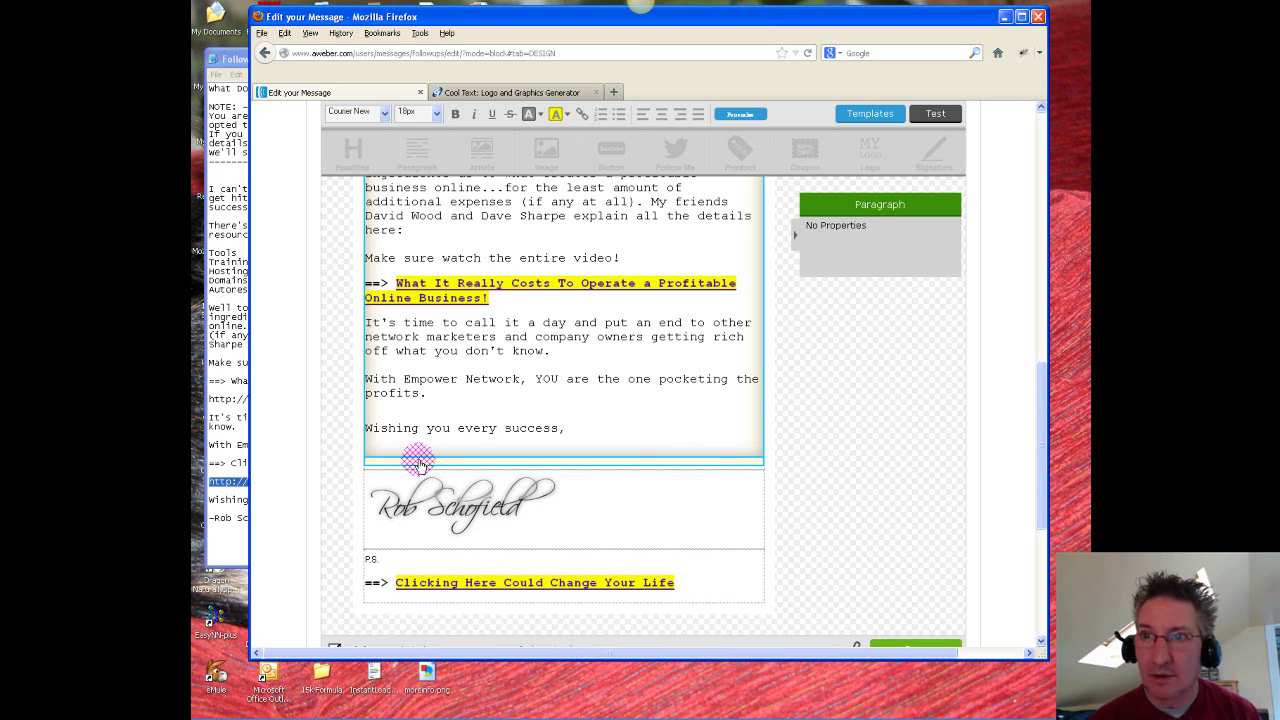
click(580, 431)
key(Delete)
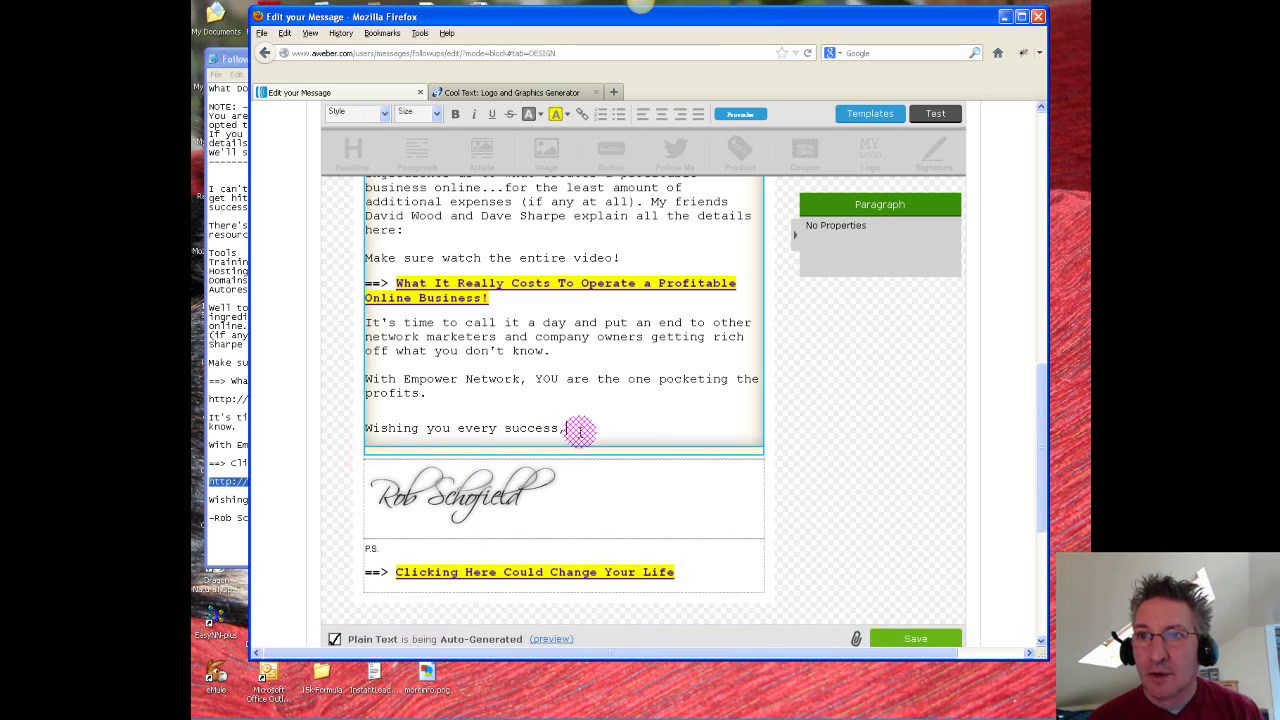
key(Delete)
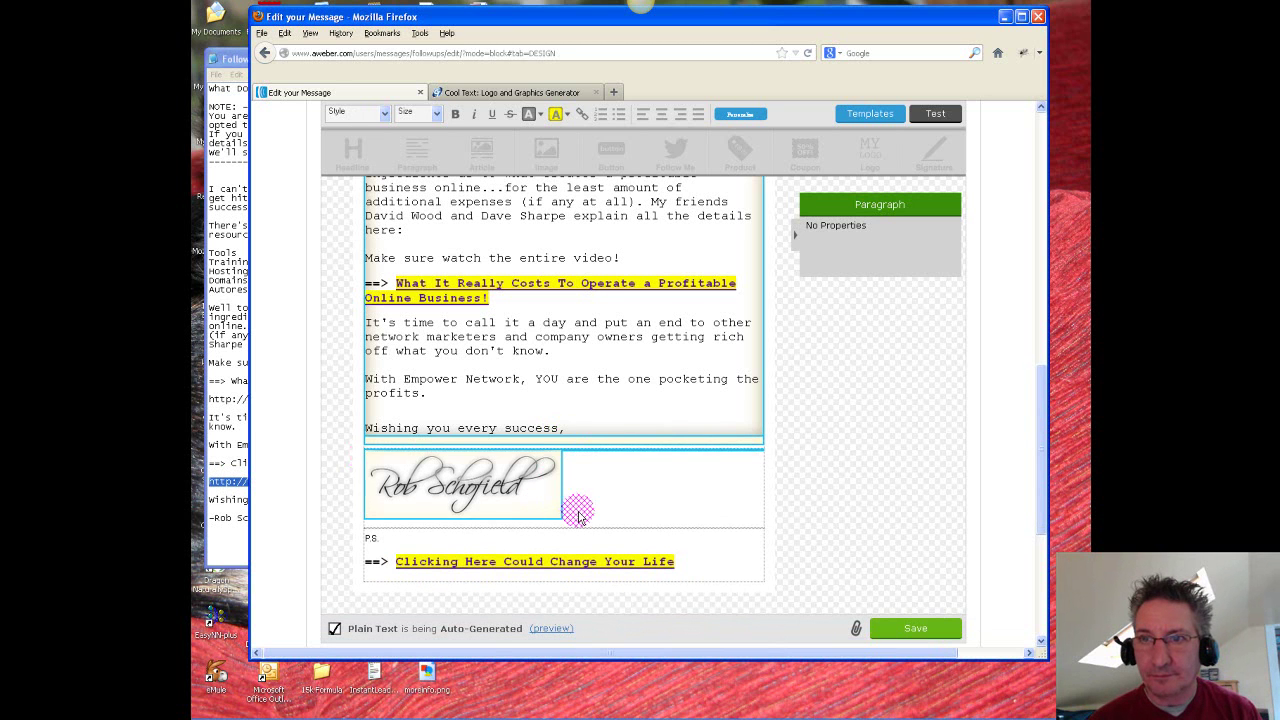
Step: Format the "P.S." text in Courier New at 18px
mouse_move(578, 508)
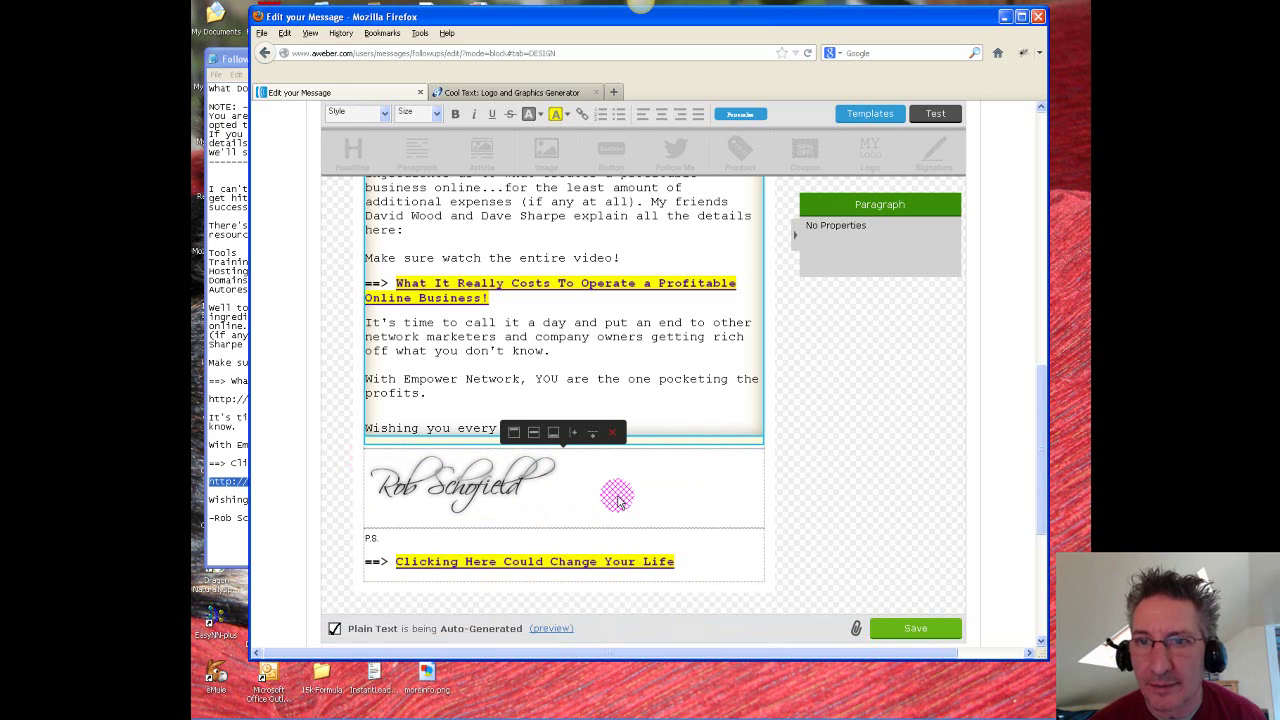
click(381, 543)
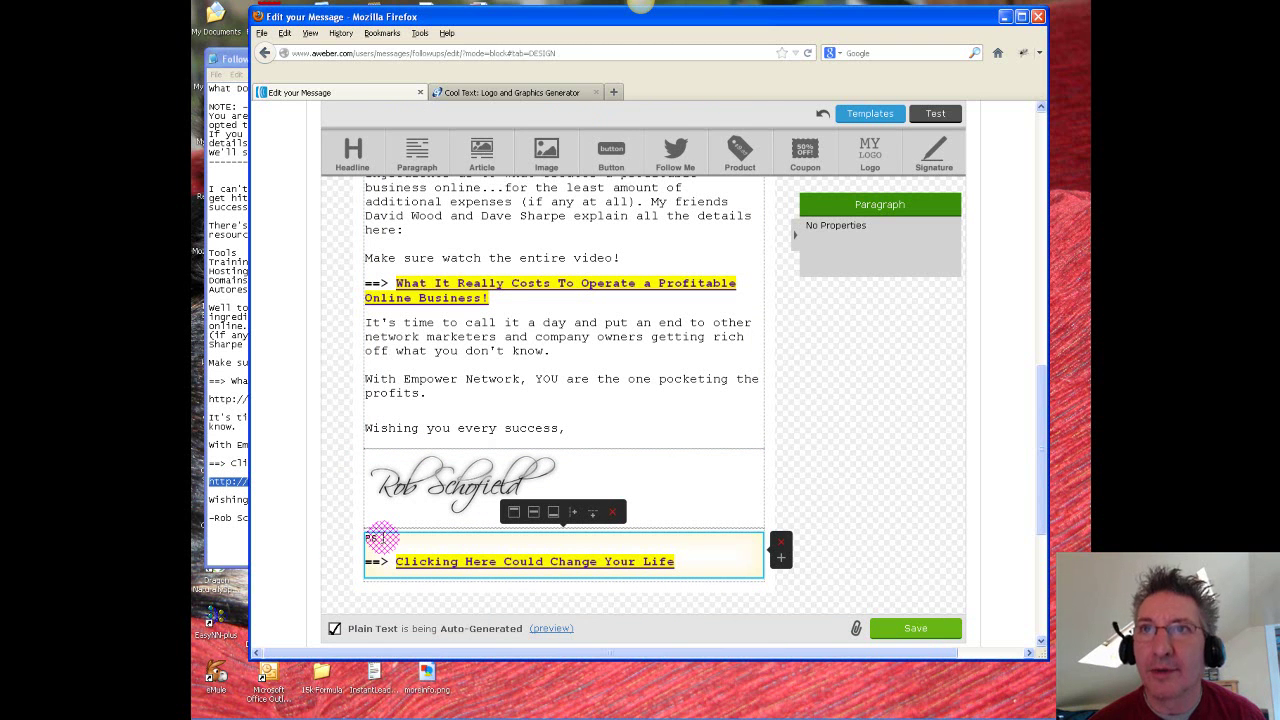
double_click(381, 540)
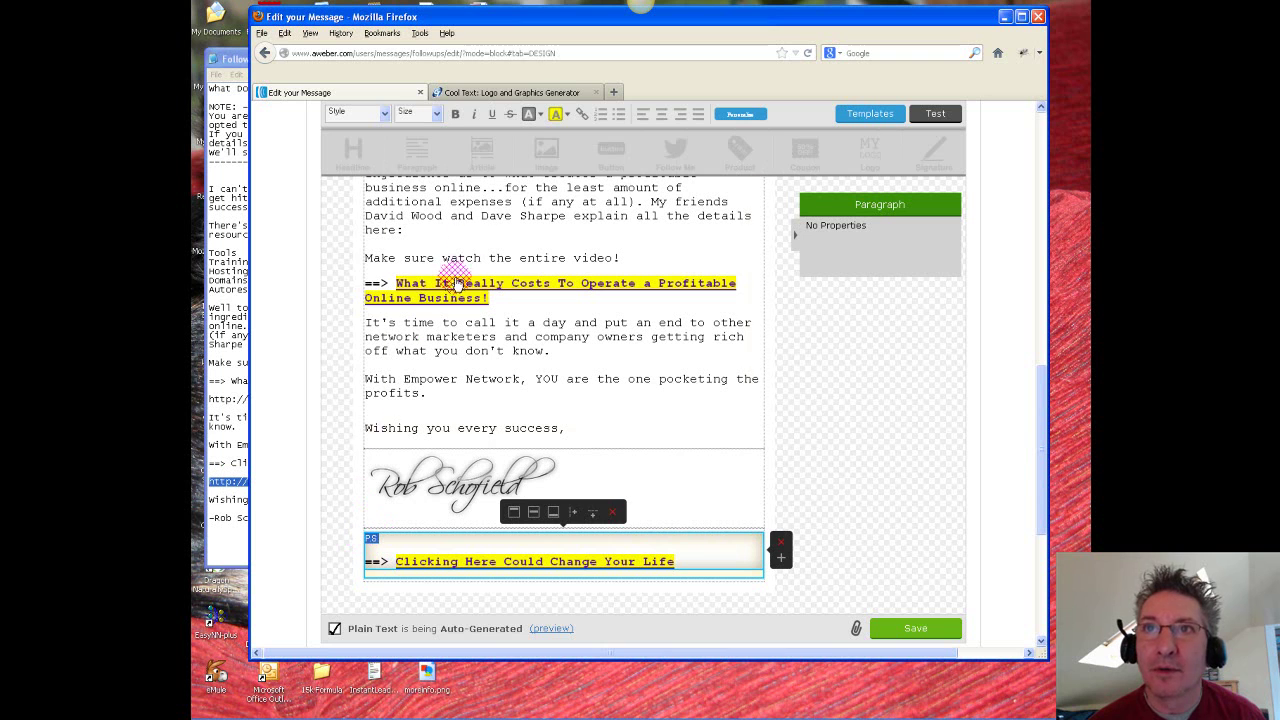
click(383, 118)
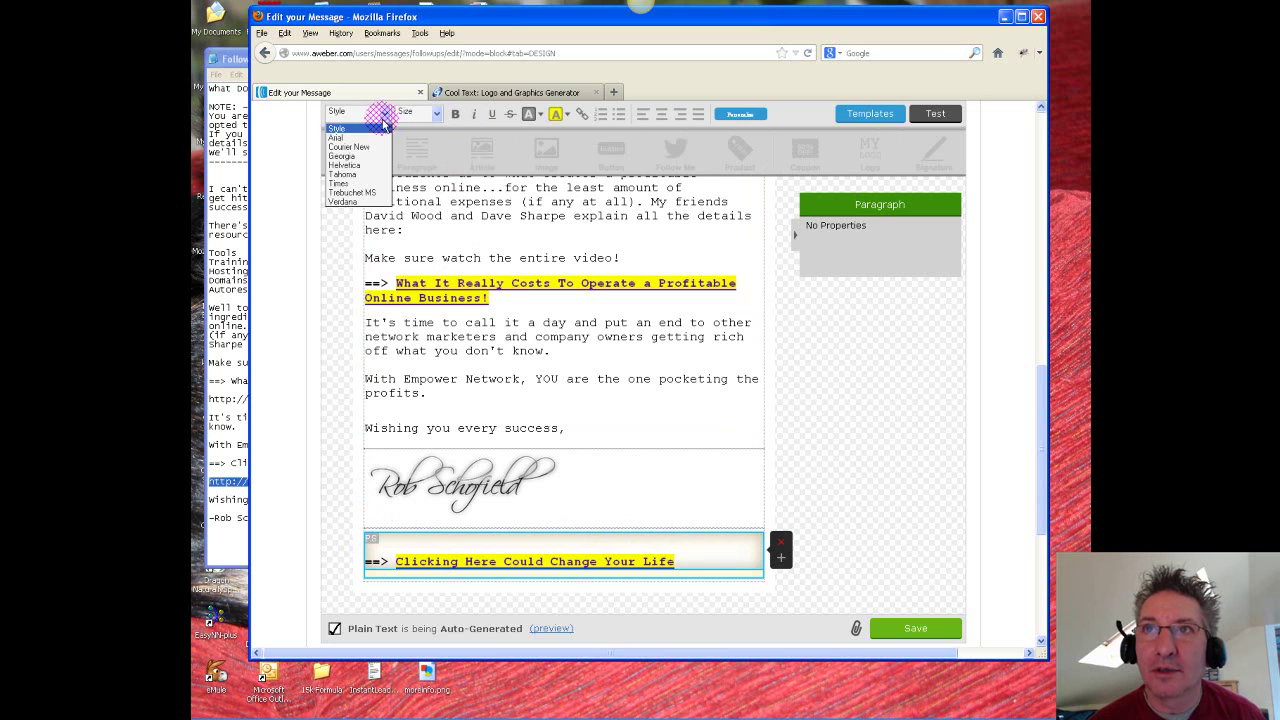
click(349, 147)
click(436, 114)
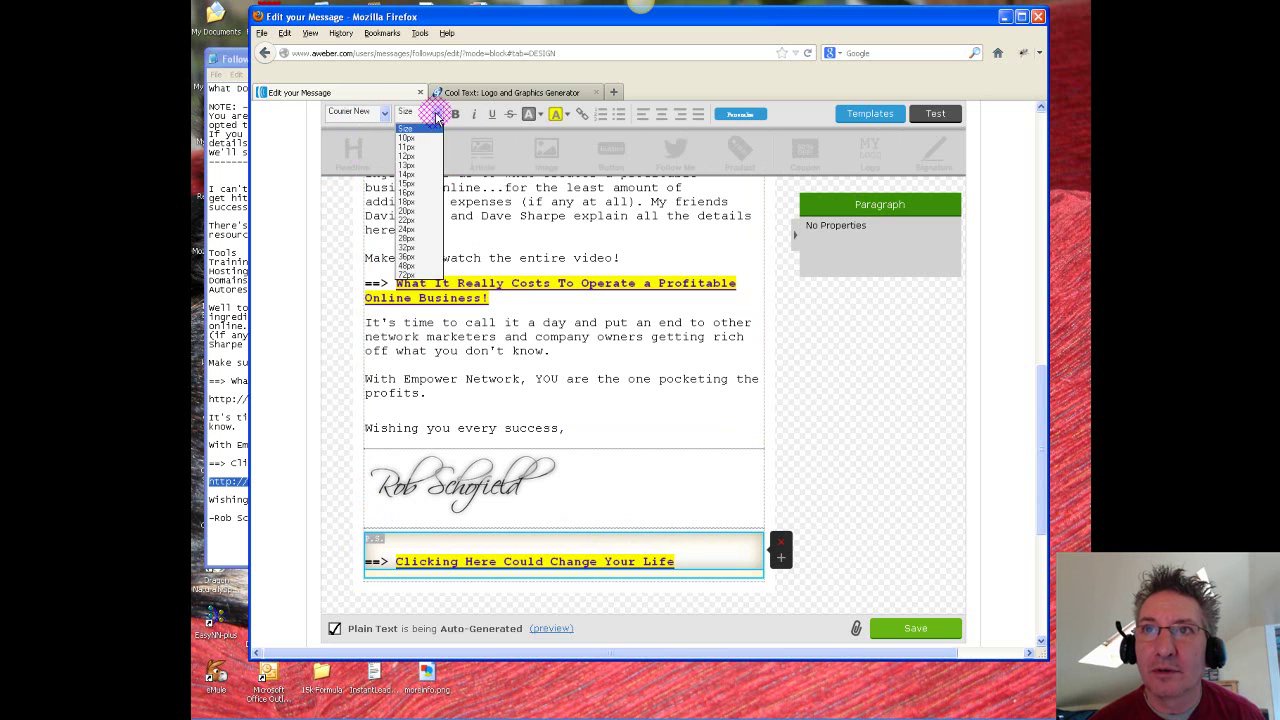
click(407, 202)
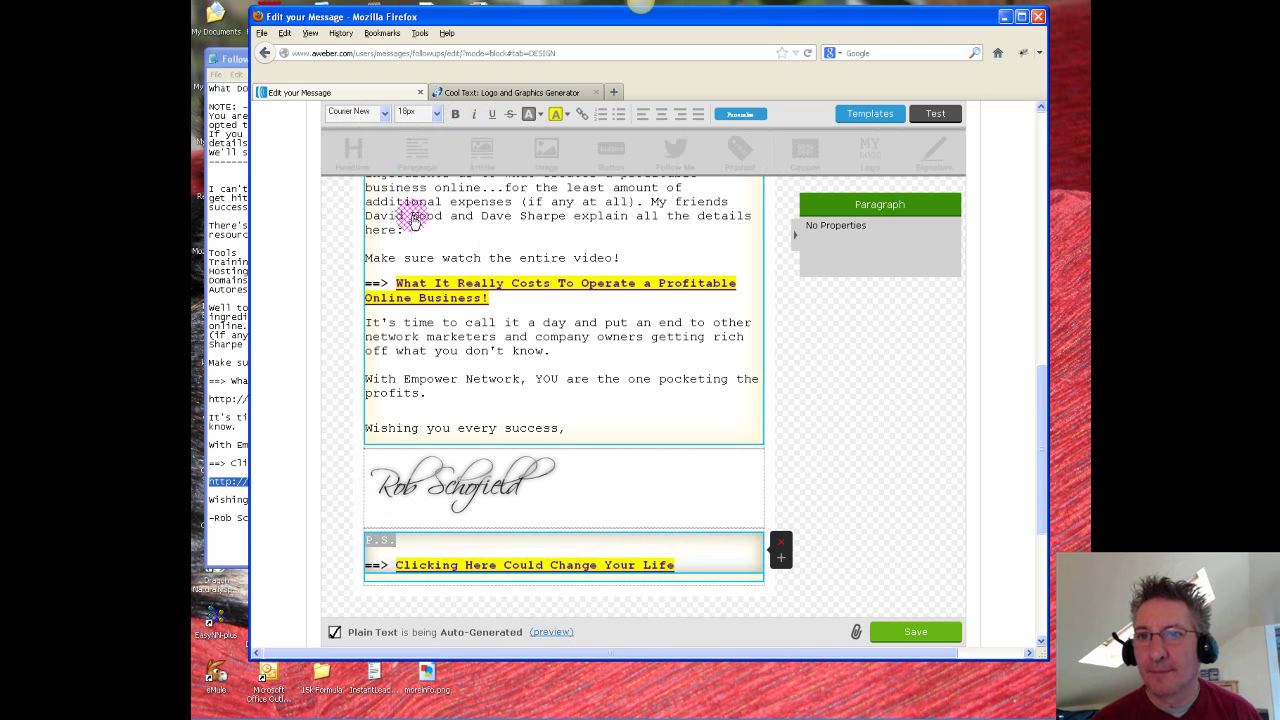
click(582, 545)
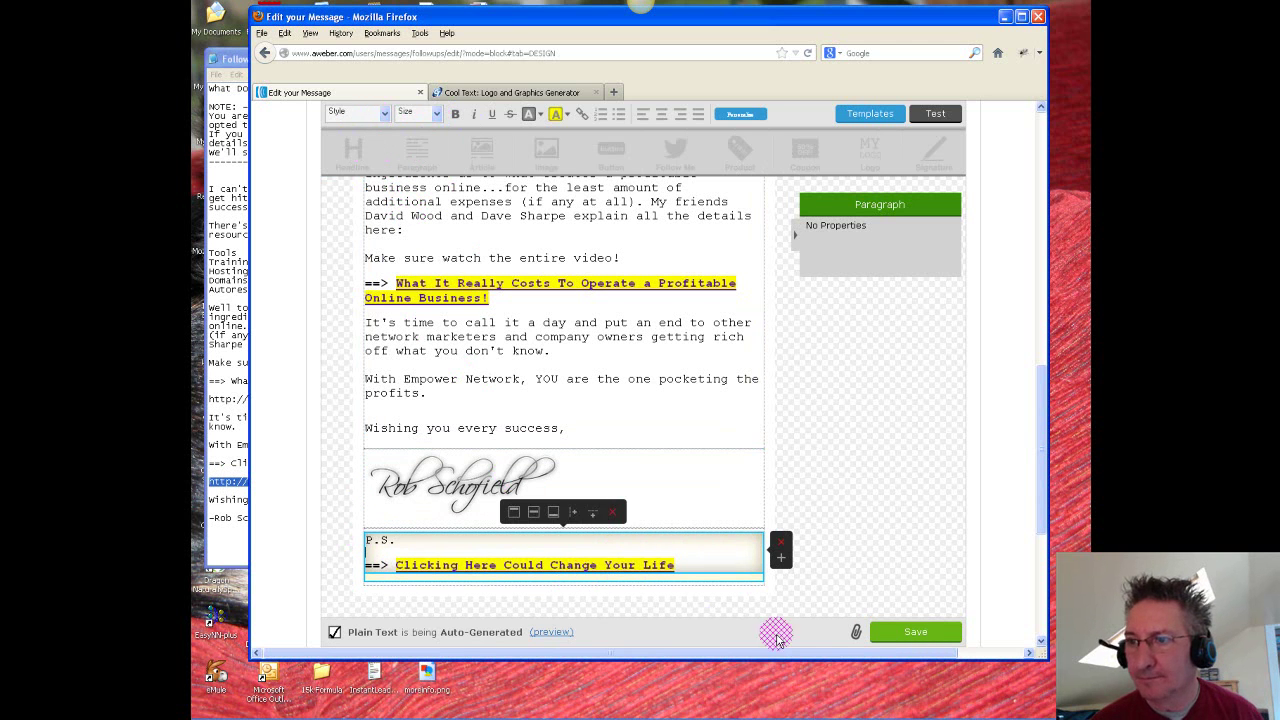
Step: Save the message and look it over from the signature and postscript back up to the subject line
click(915, 634)
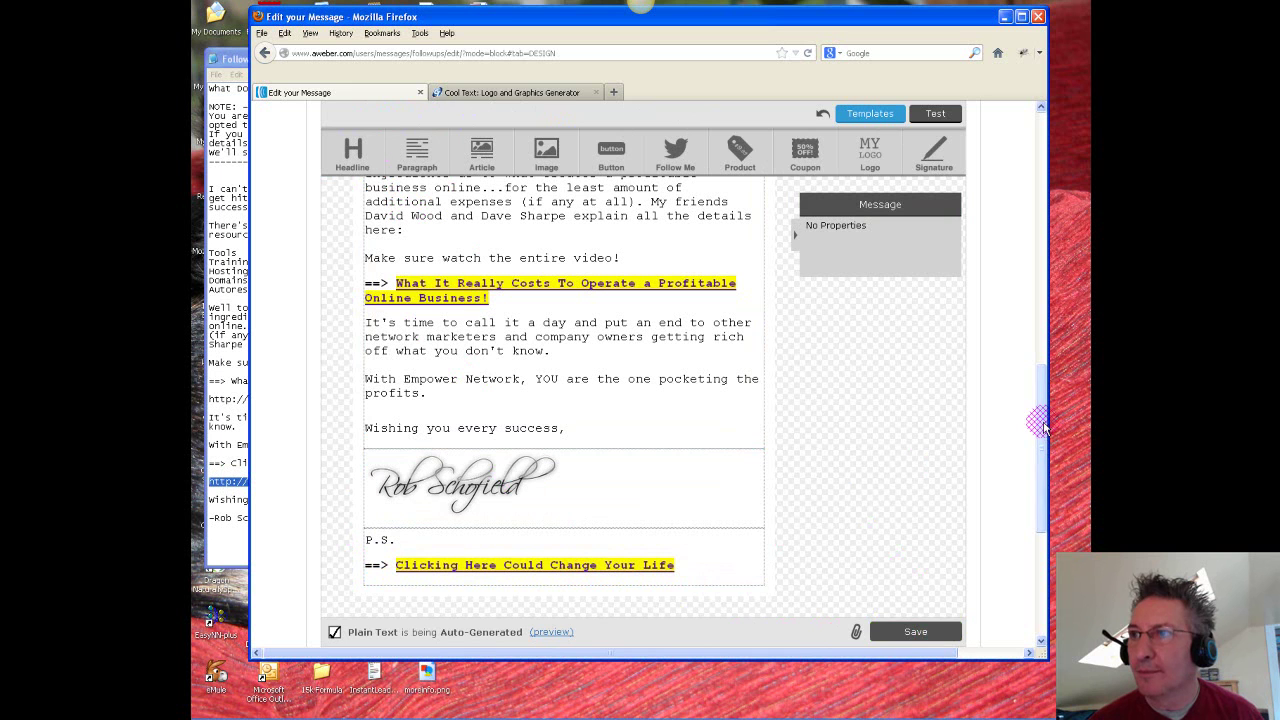
mouse_move(1040, 432)
mouse_down()
mouse_move(1072, 185)
mouse_move(1042, 478)
mouse_up()
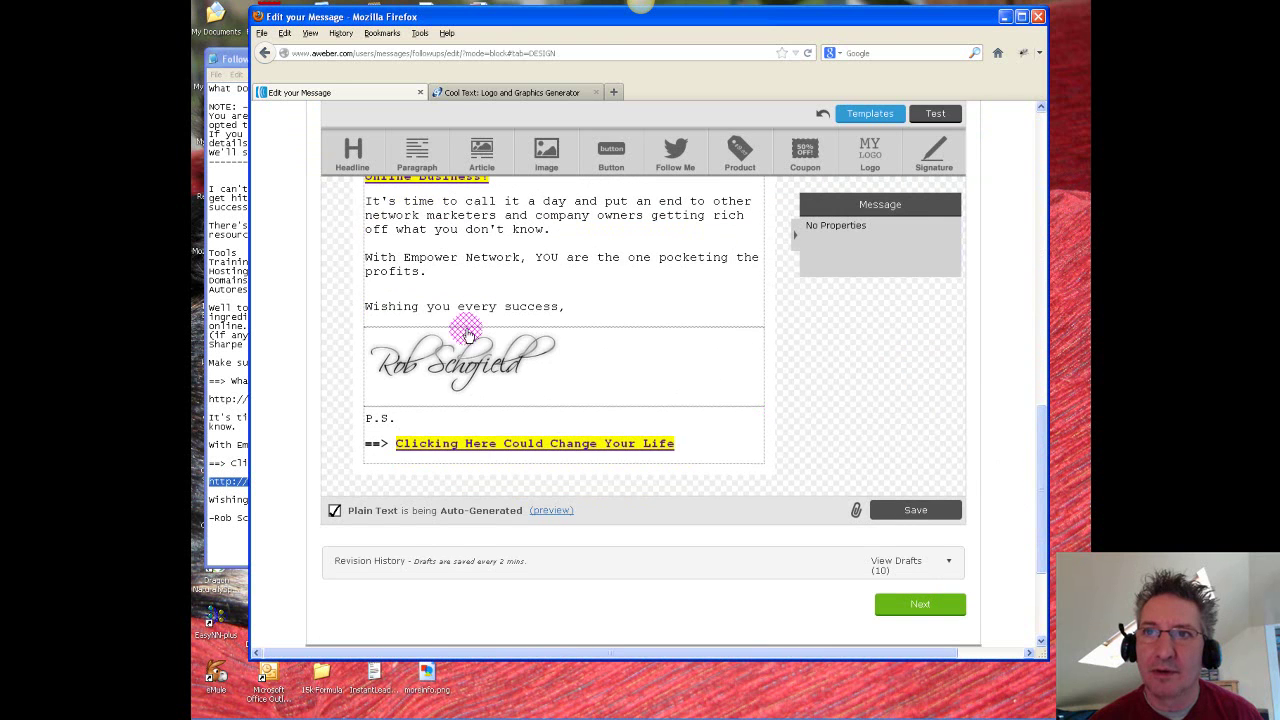
click(395, 358)
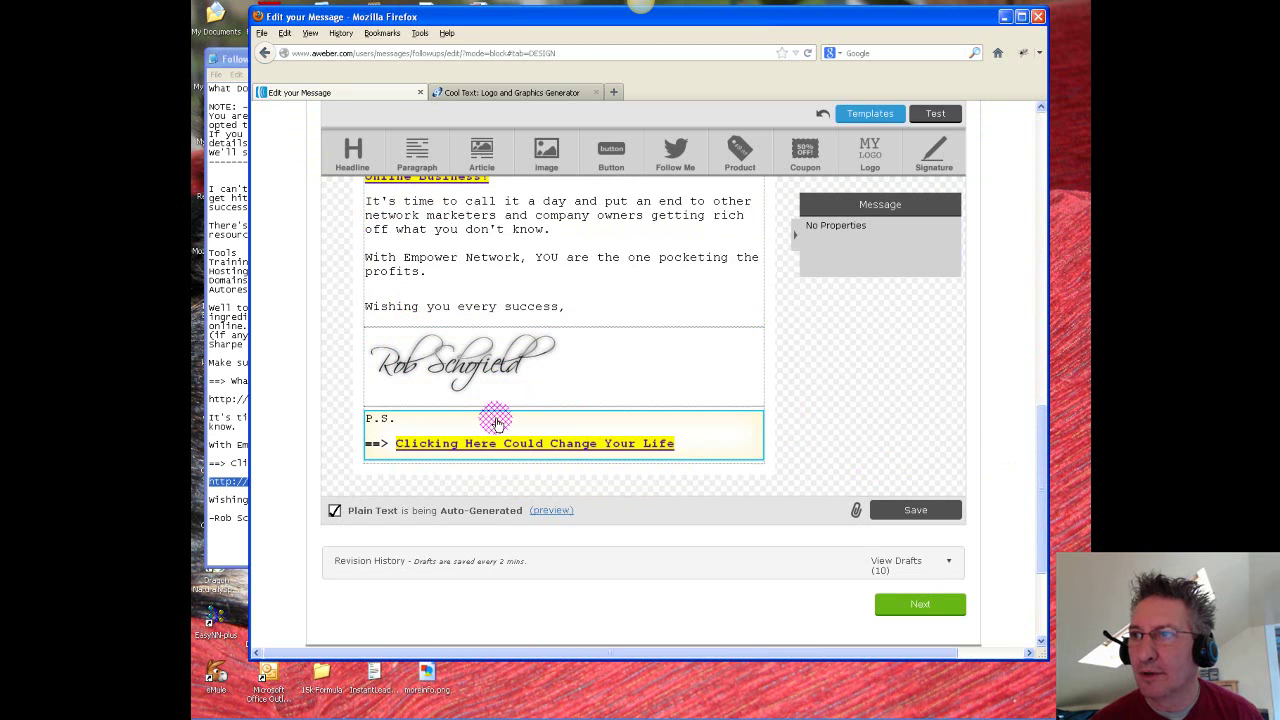
drag(1037, 472, 1042, 252)
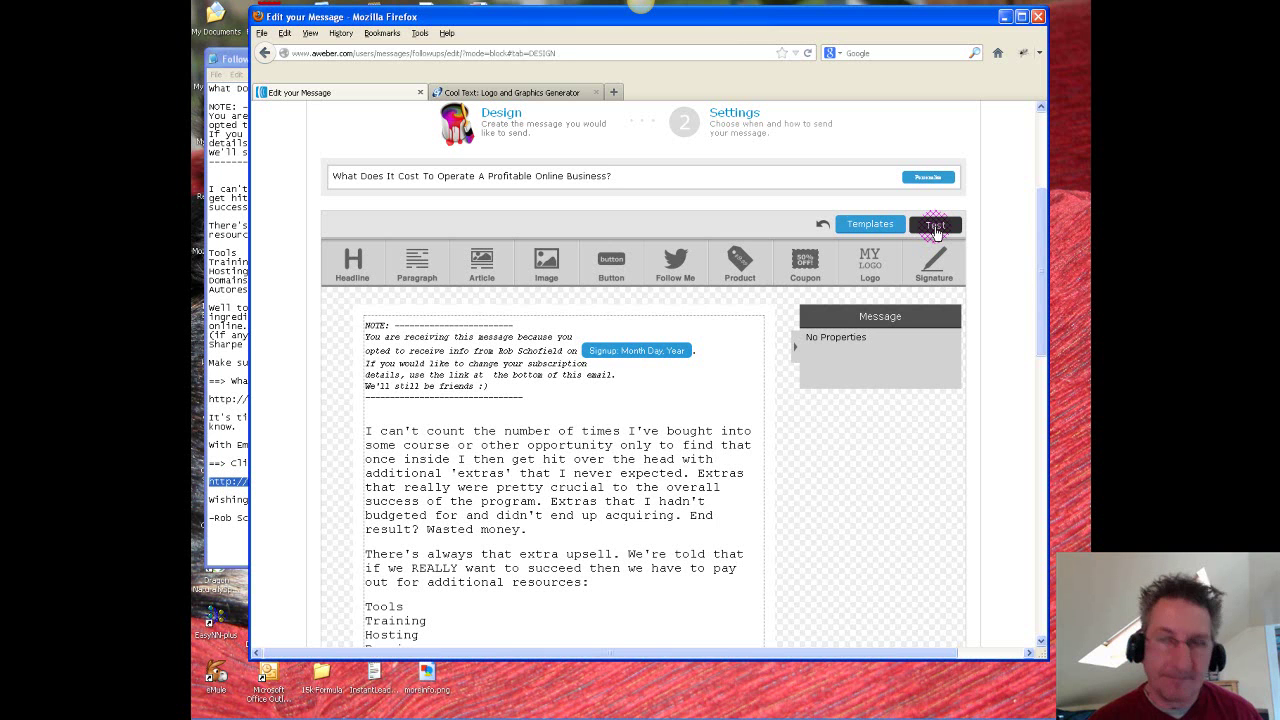
Step: Send a test of the message to the entered e-mail address and open the Gmail inbox in a new browser tab
click(935, 226)
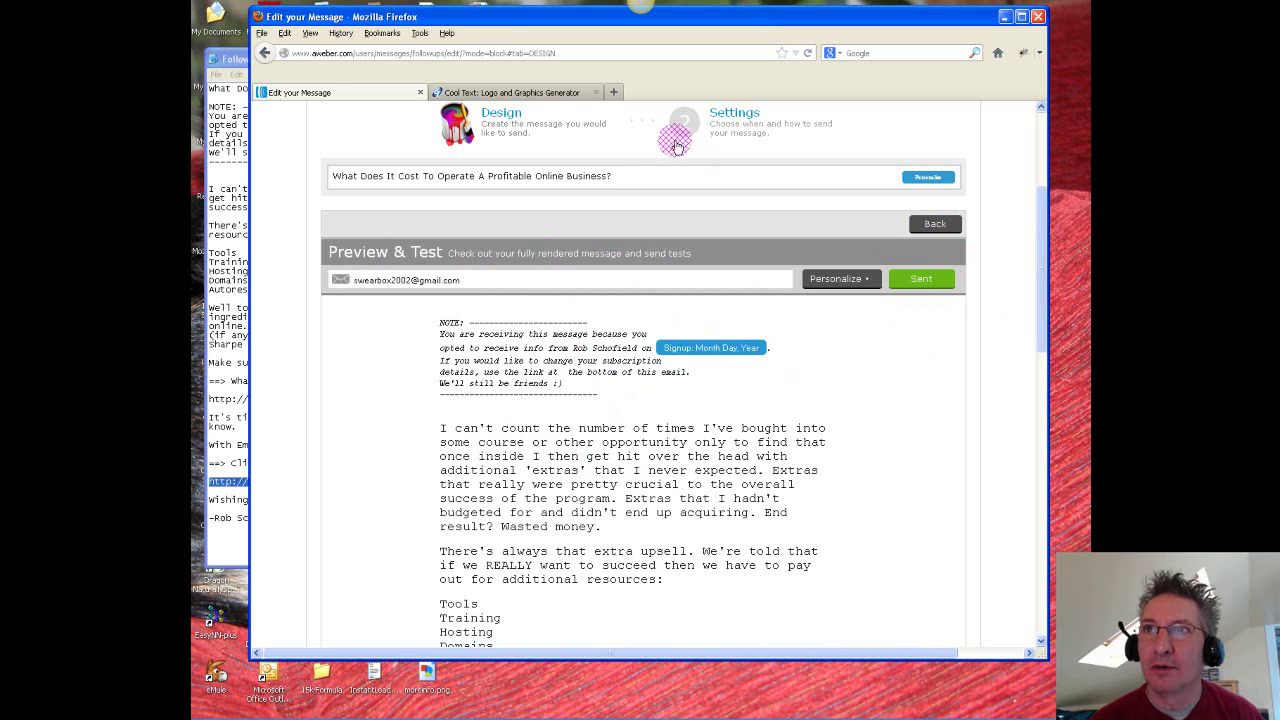
click(614, 91)
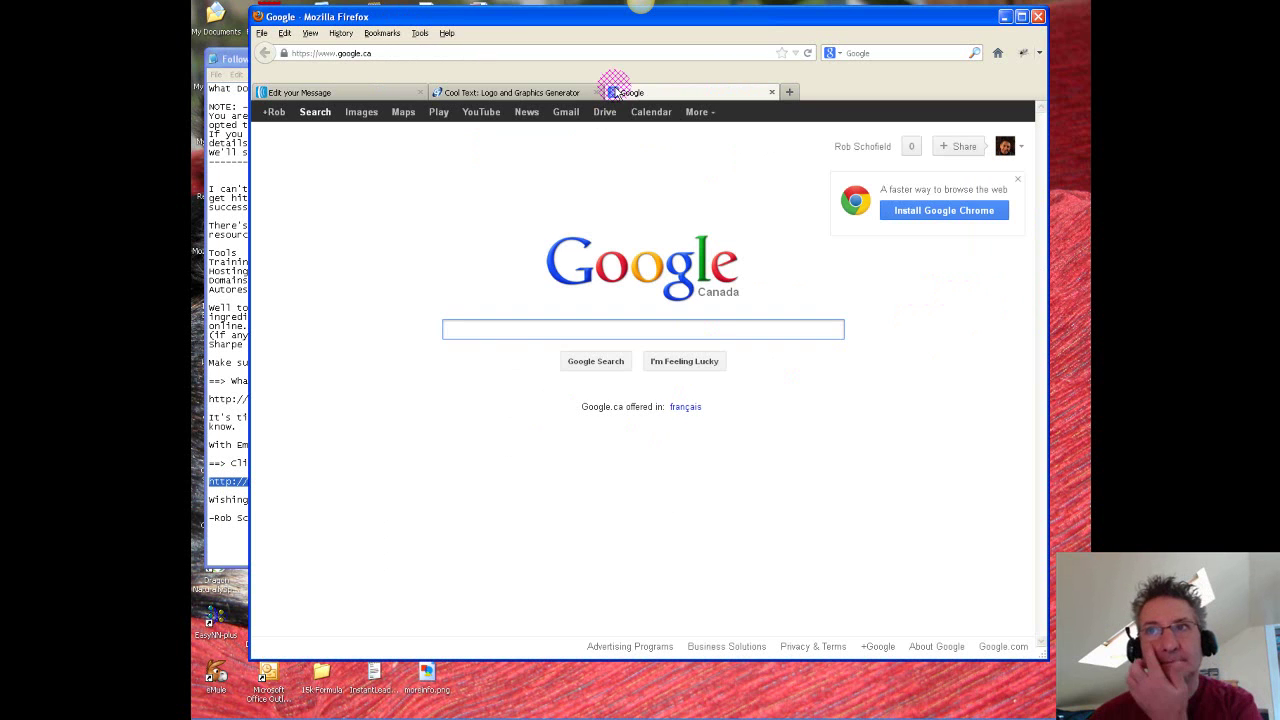
click(565, 116)
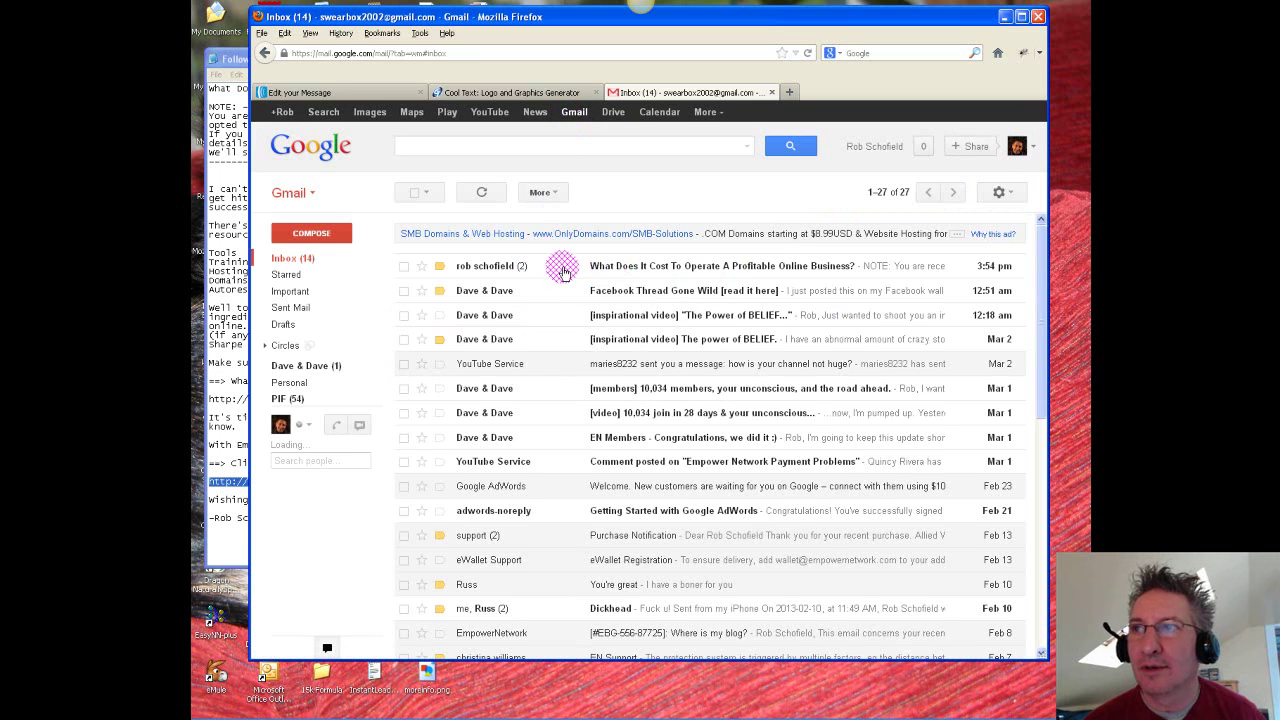
Step: Open the received "What Does It Cost To Operate A Profitable Online Business?" e-mails, display their images and read the earlier one through to the postscript
click(485, 266)
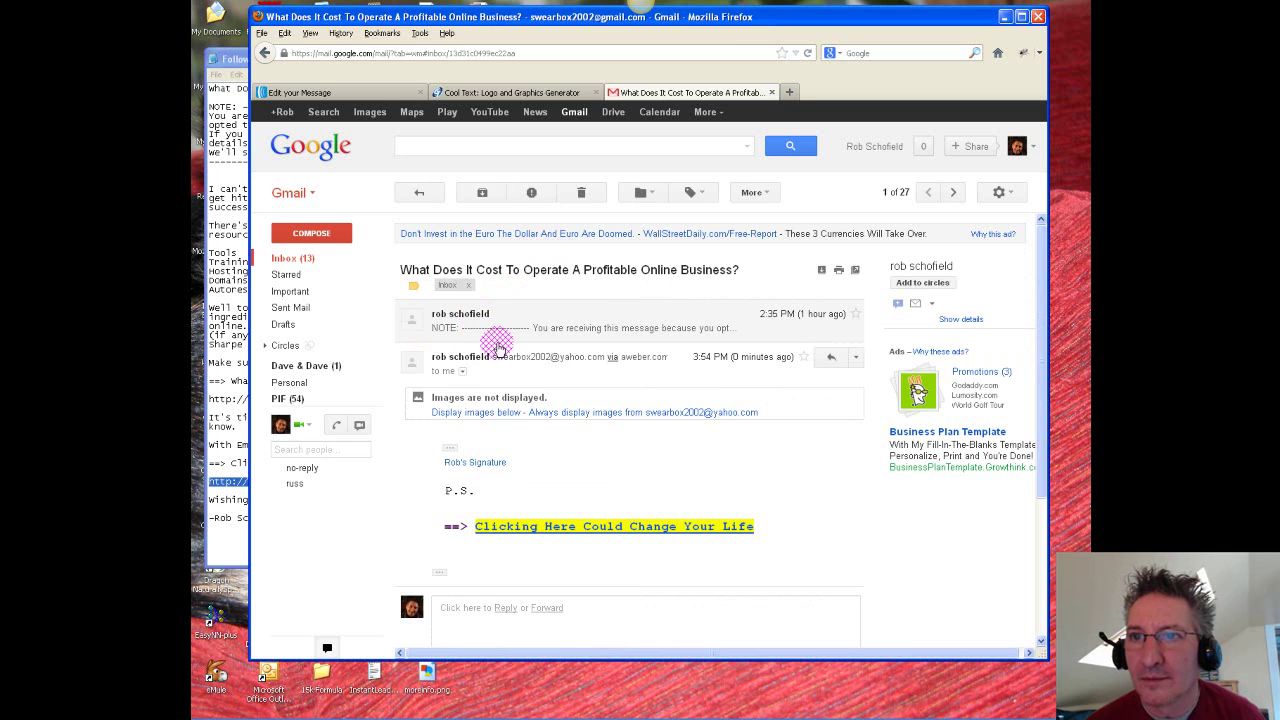
click(467, 414)
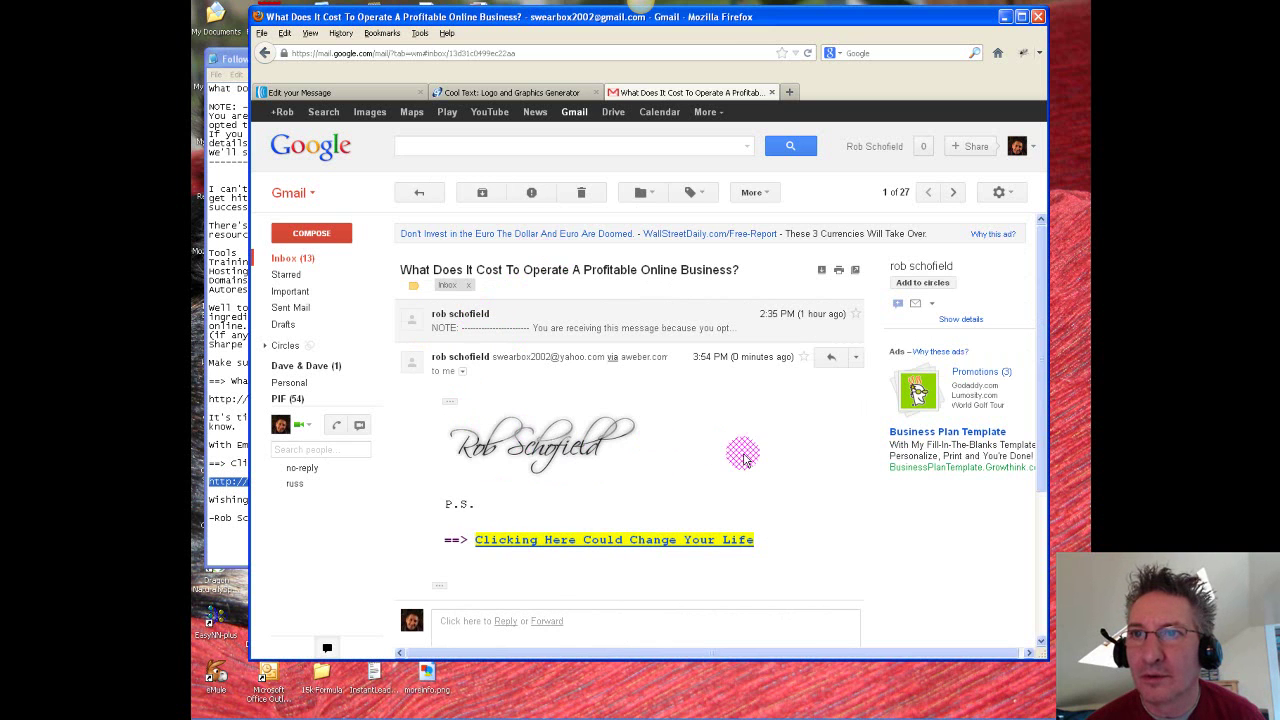
click(461, 318)
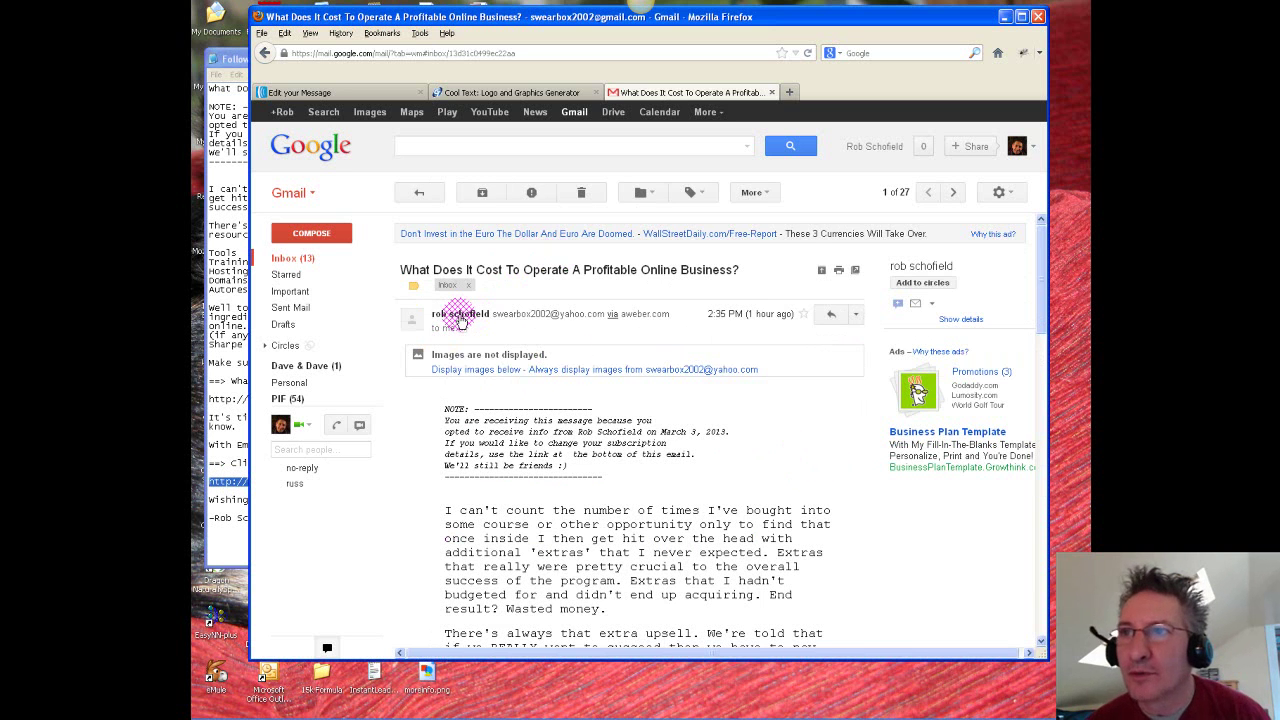
click(481, 370)
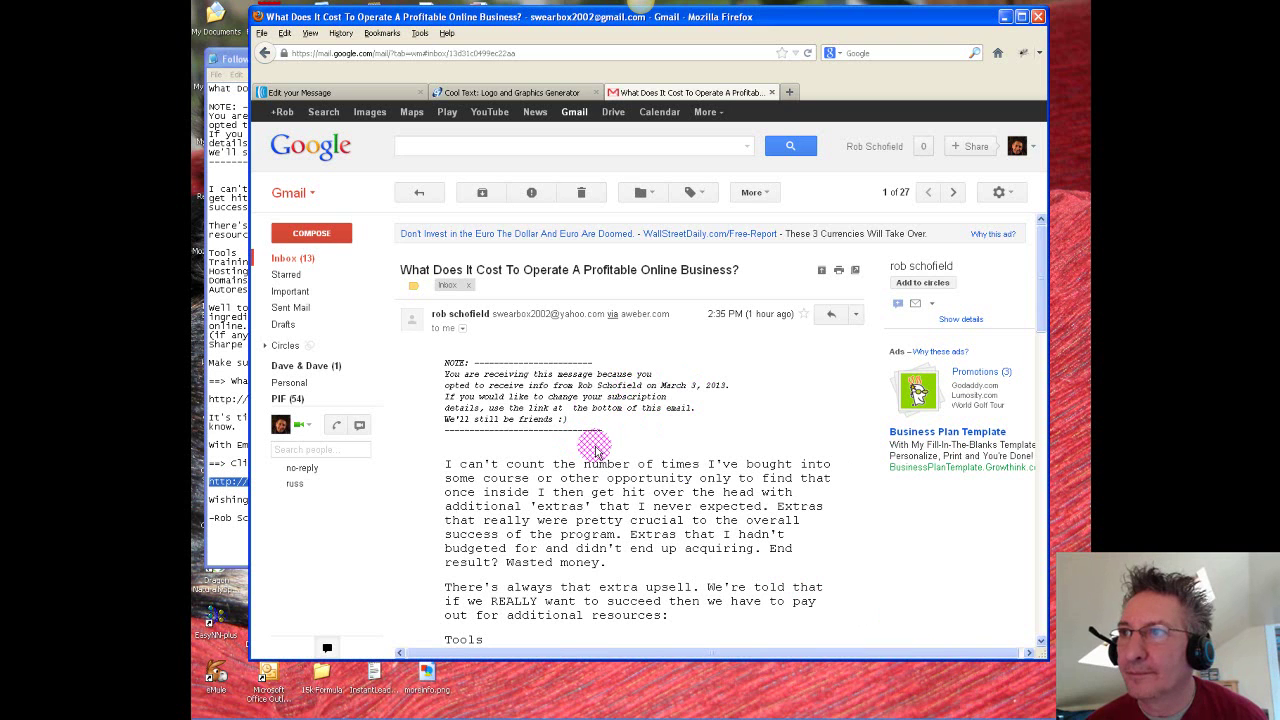
scroll(603, 443, down, 1)
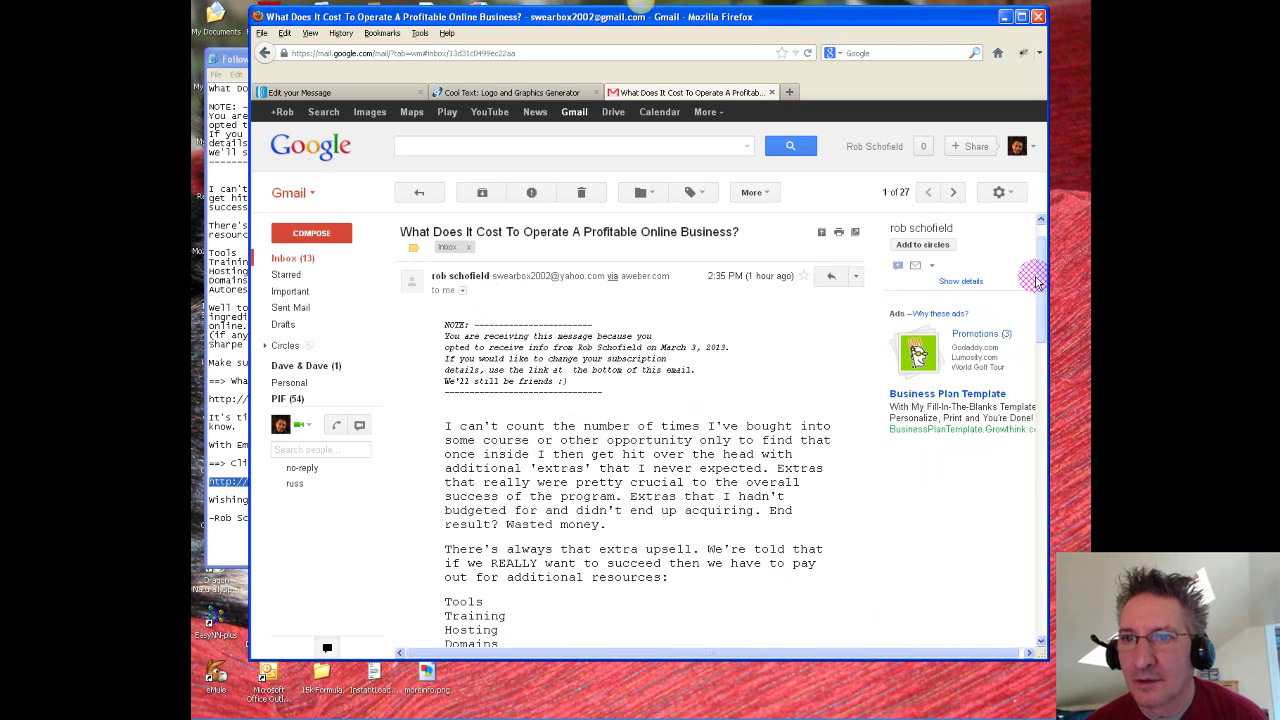
scroll(1036, 328, down, 3)
drag(1036, 328, 1022, 420)
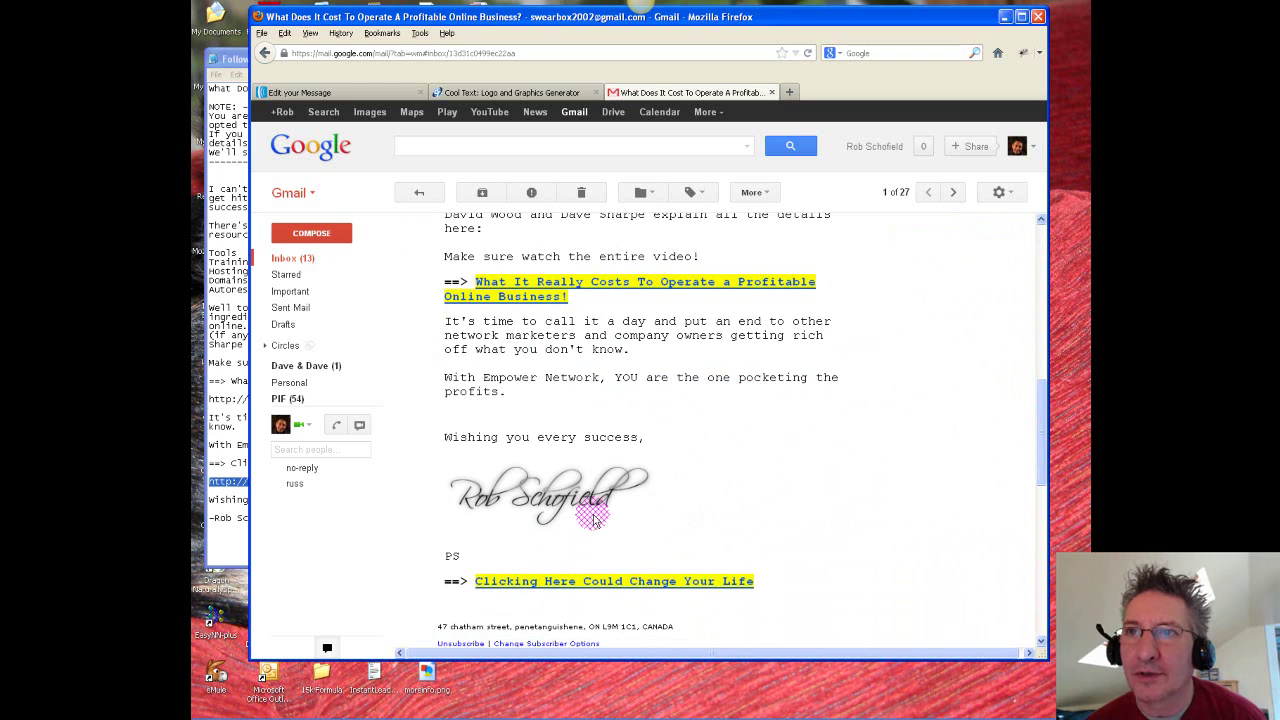
Step: Test the "What It Really Costs To Operate a Profitable Online Business!" link in a new window and close that window
right_click(538, 289)
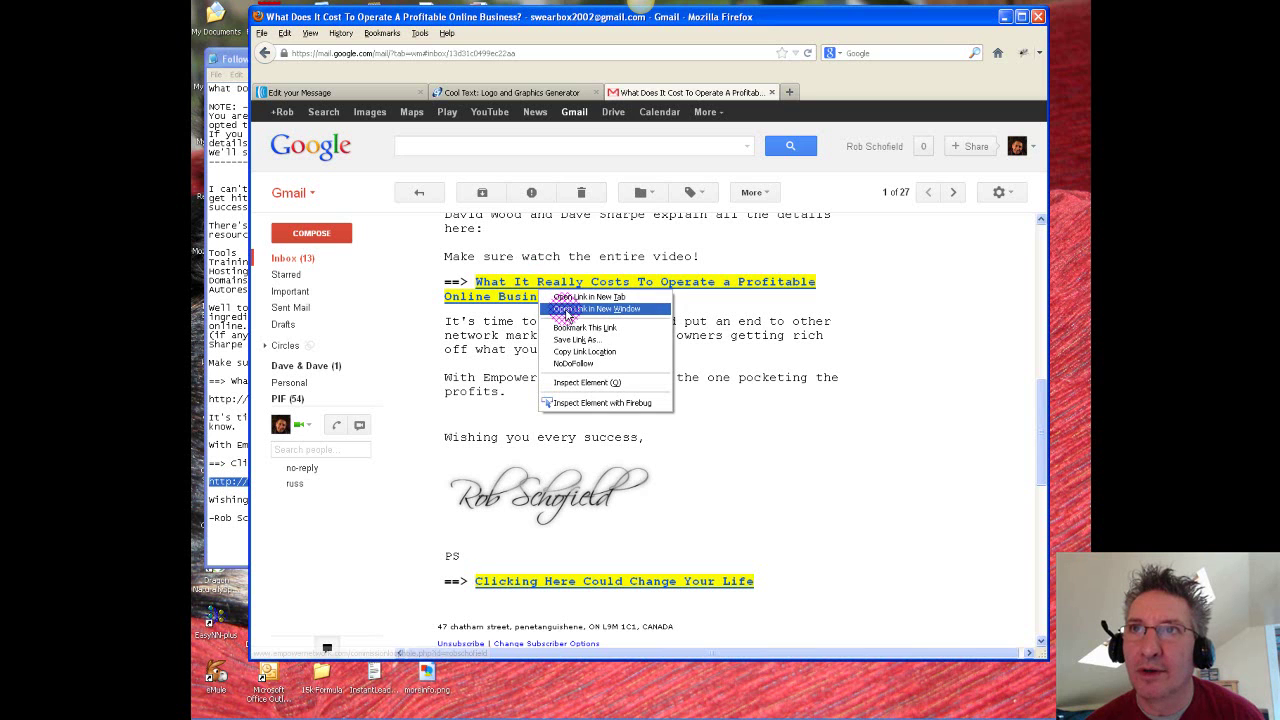
click(566, 310)
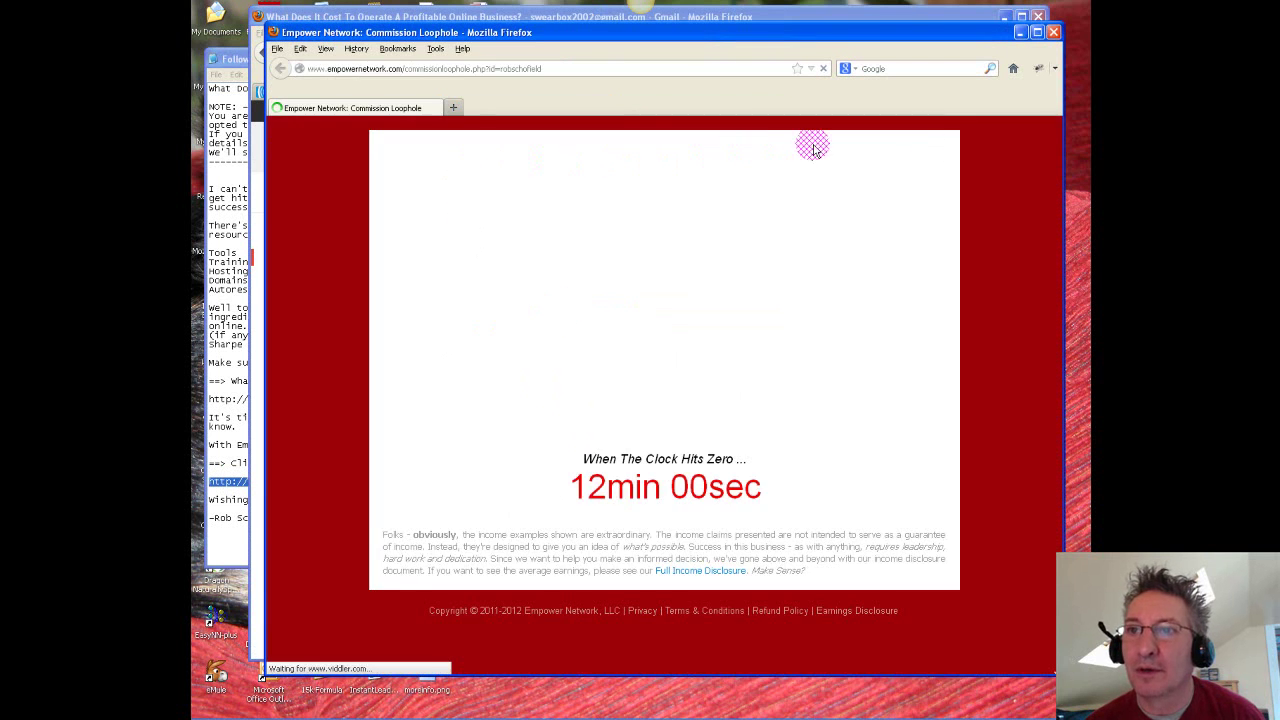
click(1054, 33)
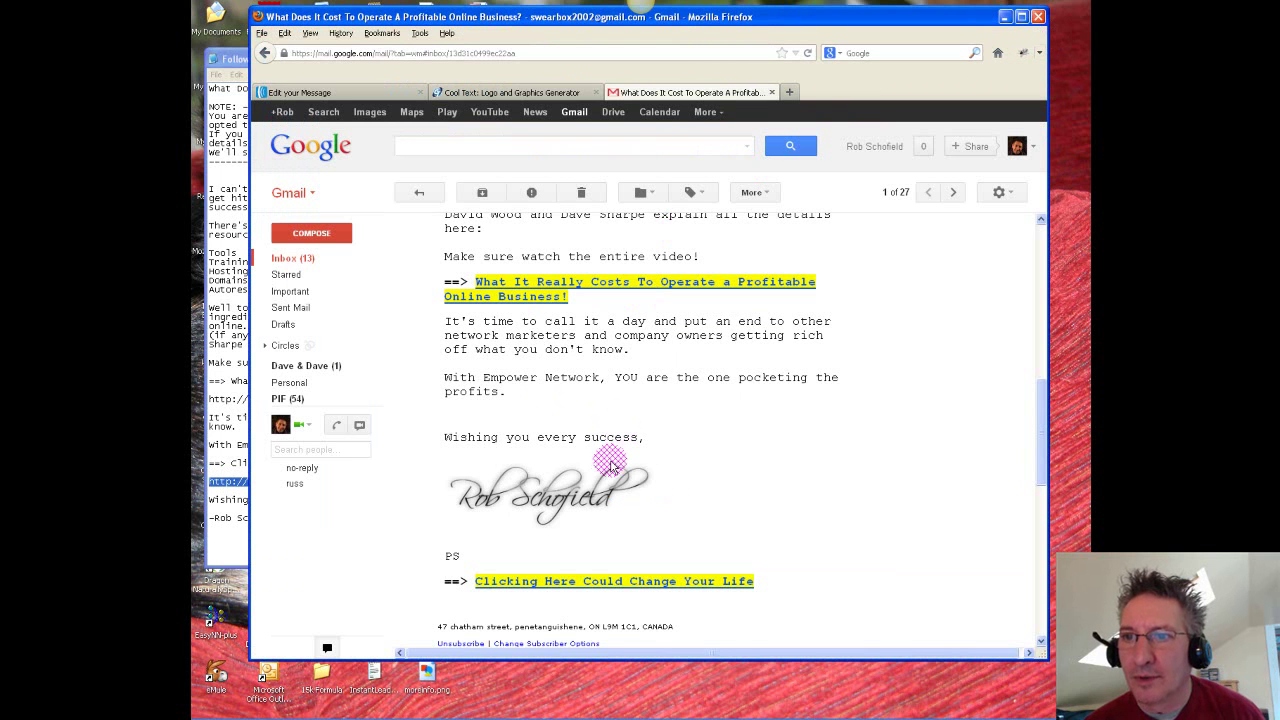
Step: Test the postscript link "Clicking Here Could Change Your Life" in a new window and close that window
right_click(567, 583)
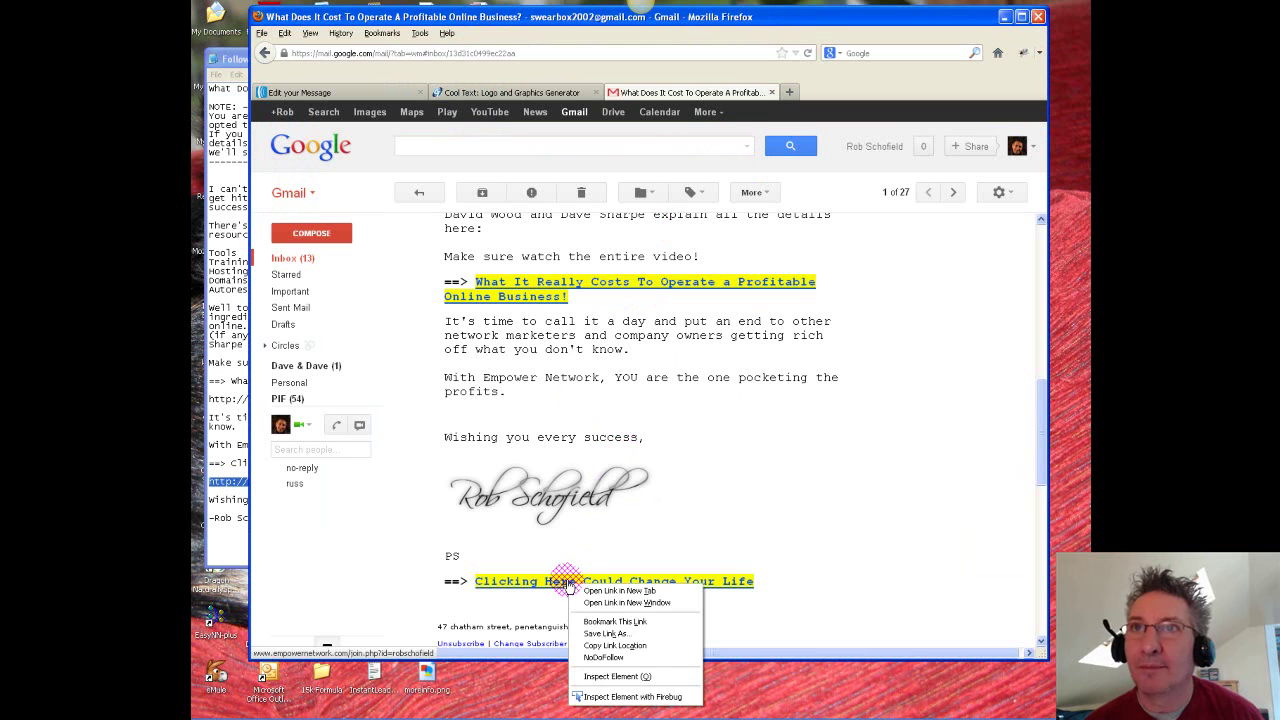
click(597, 603)
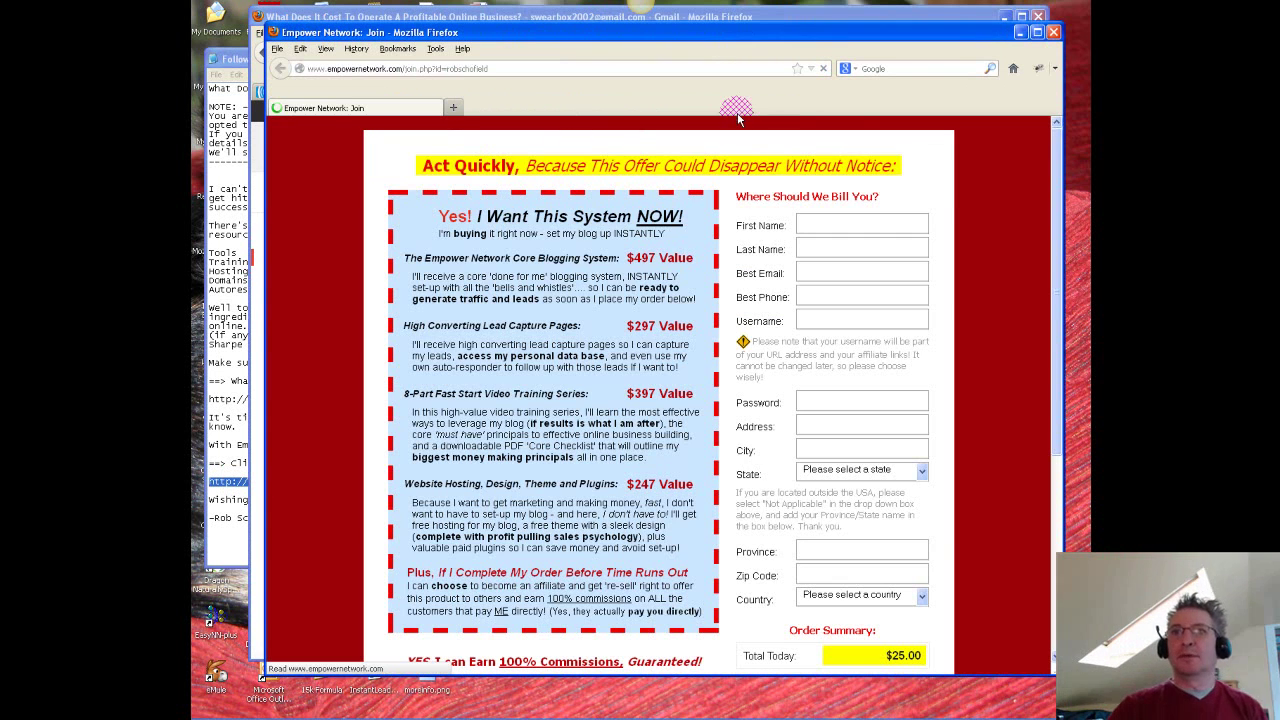
click(1055, 38)
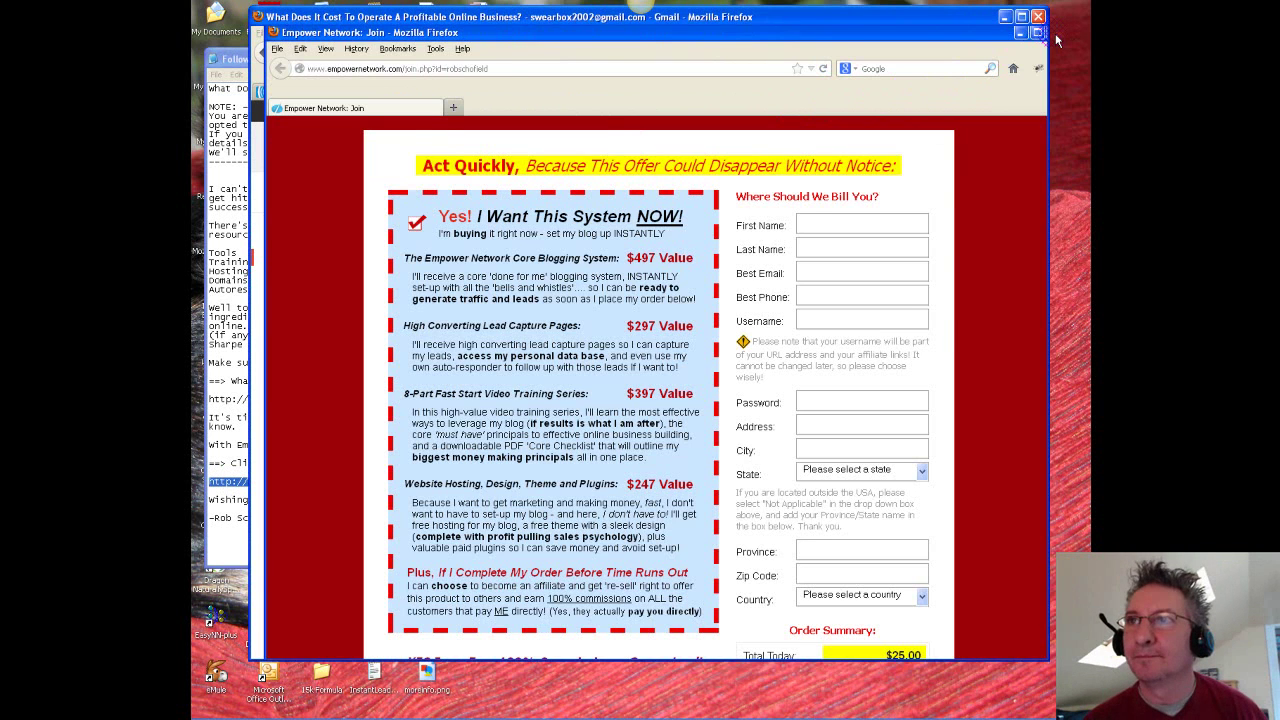
click(1038, 32)
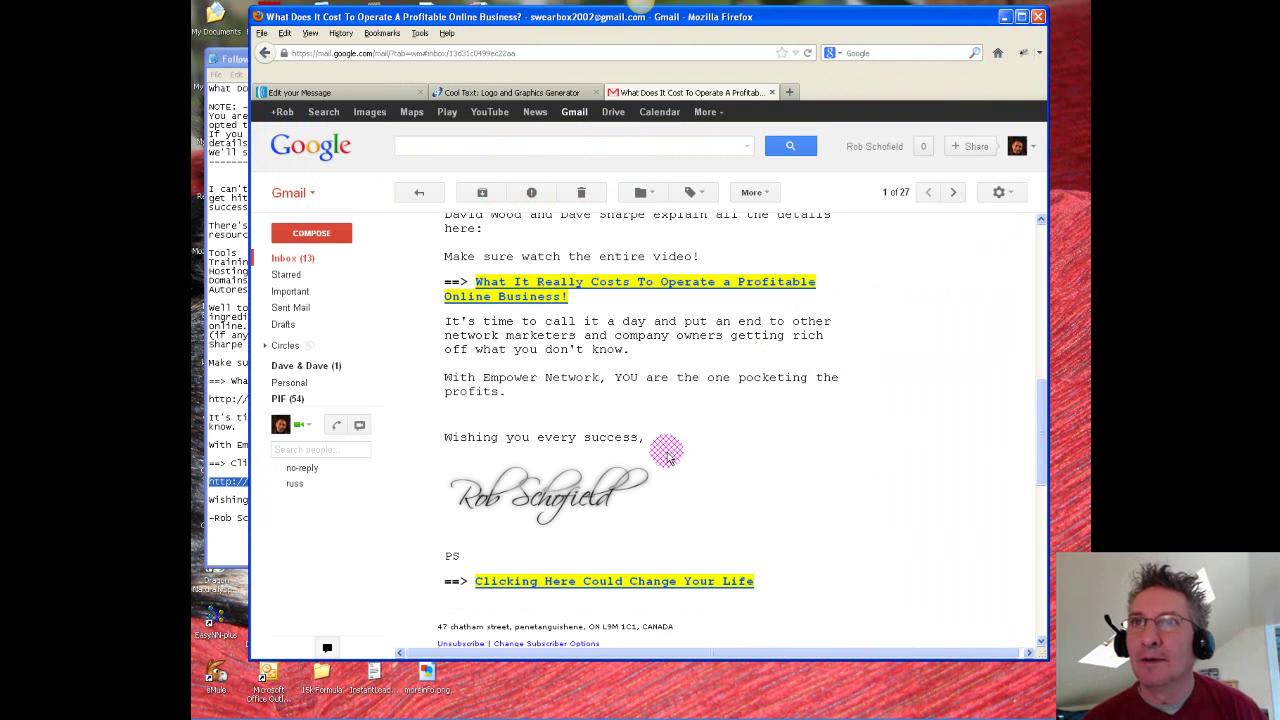
Step: Close the Gmail page, return to the message in AWeber and proceed to its Settings stage
click(772, 93)
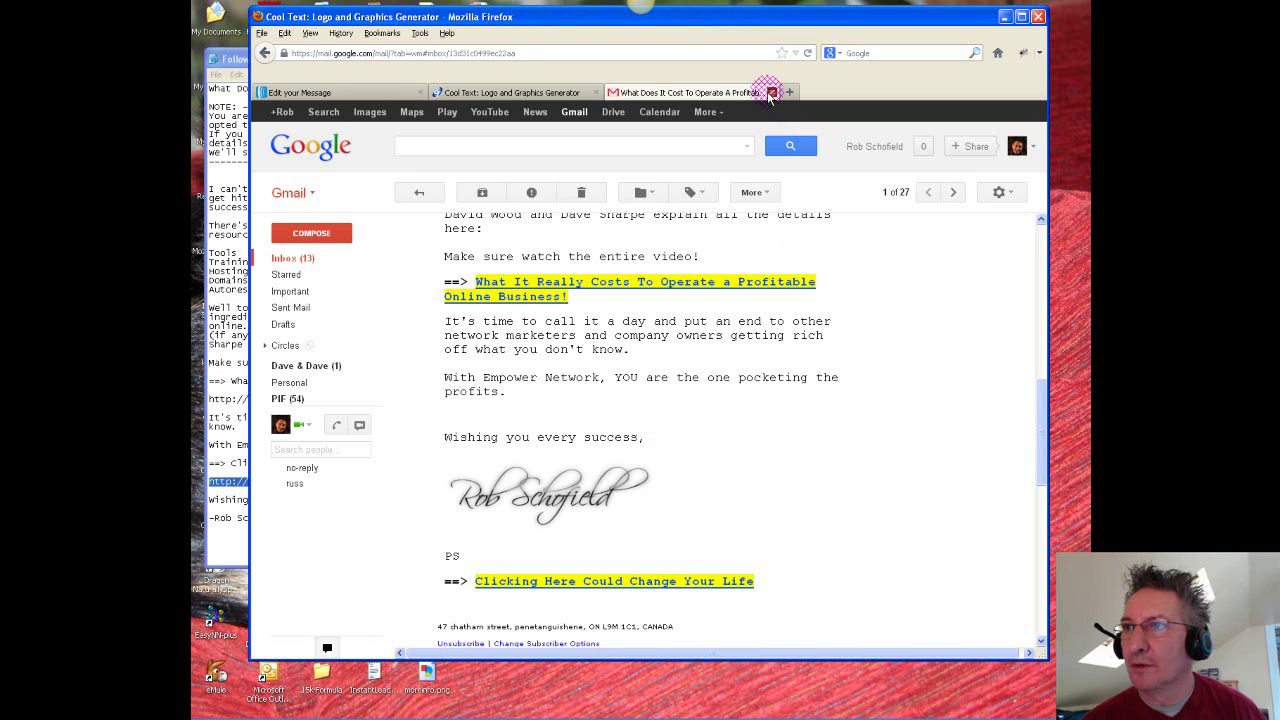
click(370, 92)
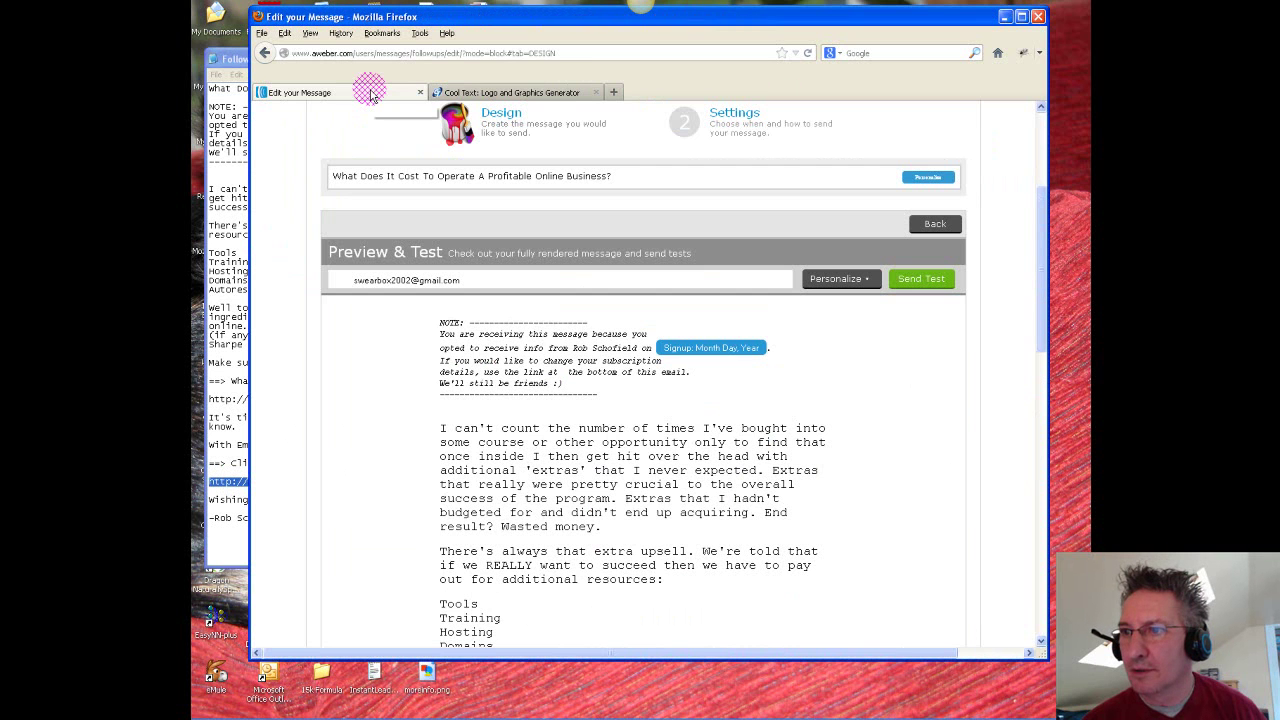
drag(1040, 223, 1036, 478)
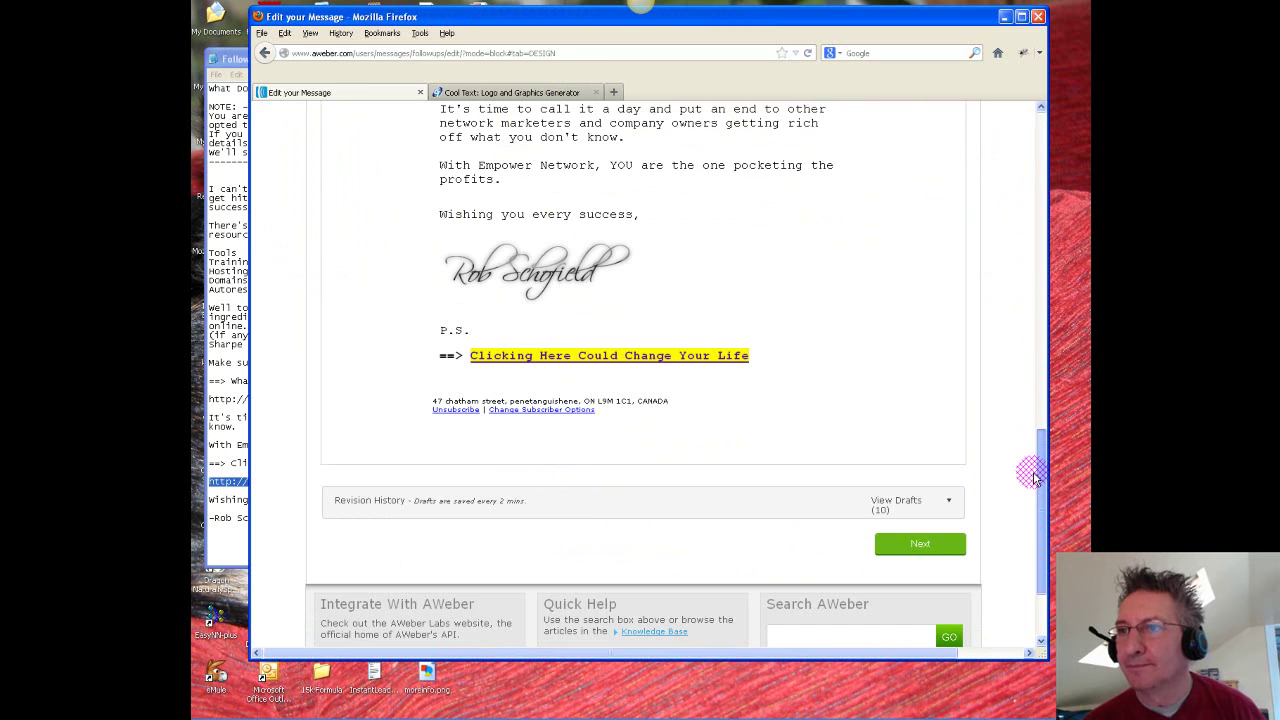
click(923, 546)
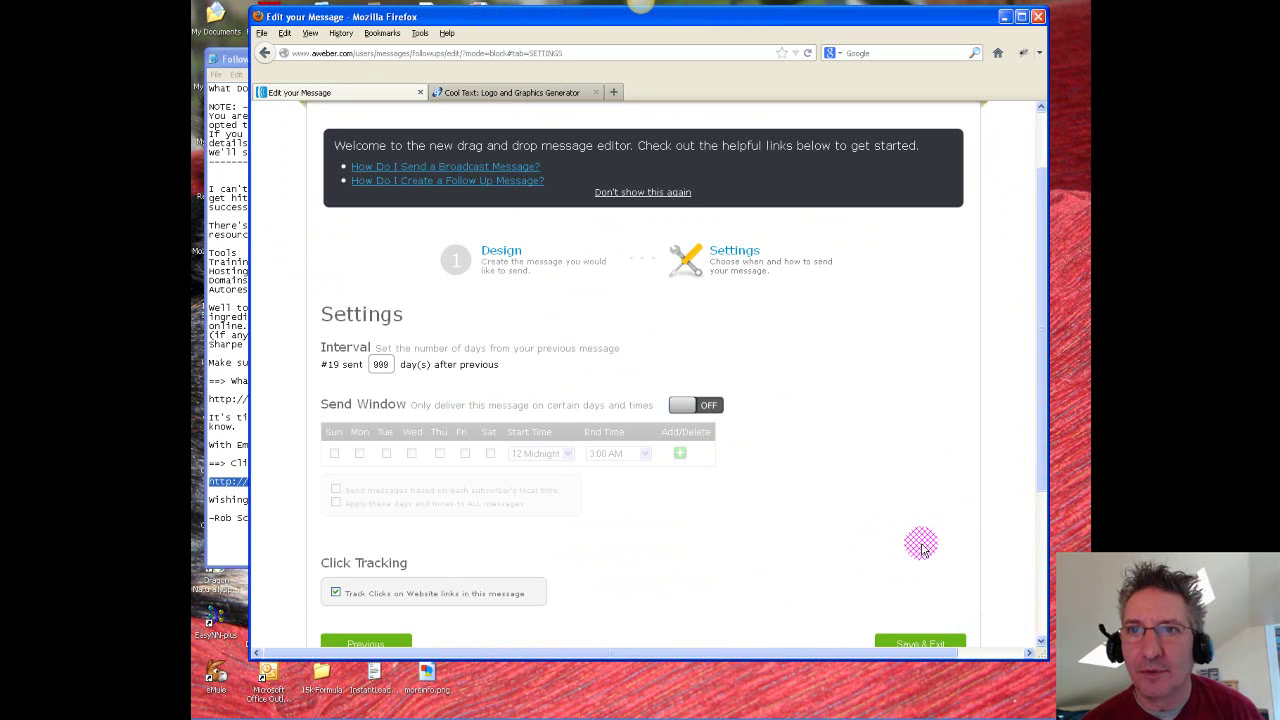
Step: Set the message's sending interval to 0 days after the previous message
click(390, 364)
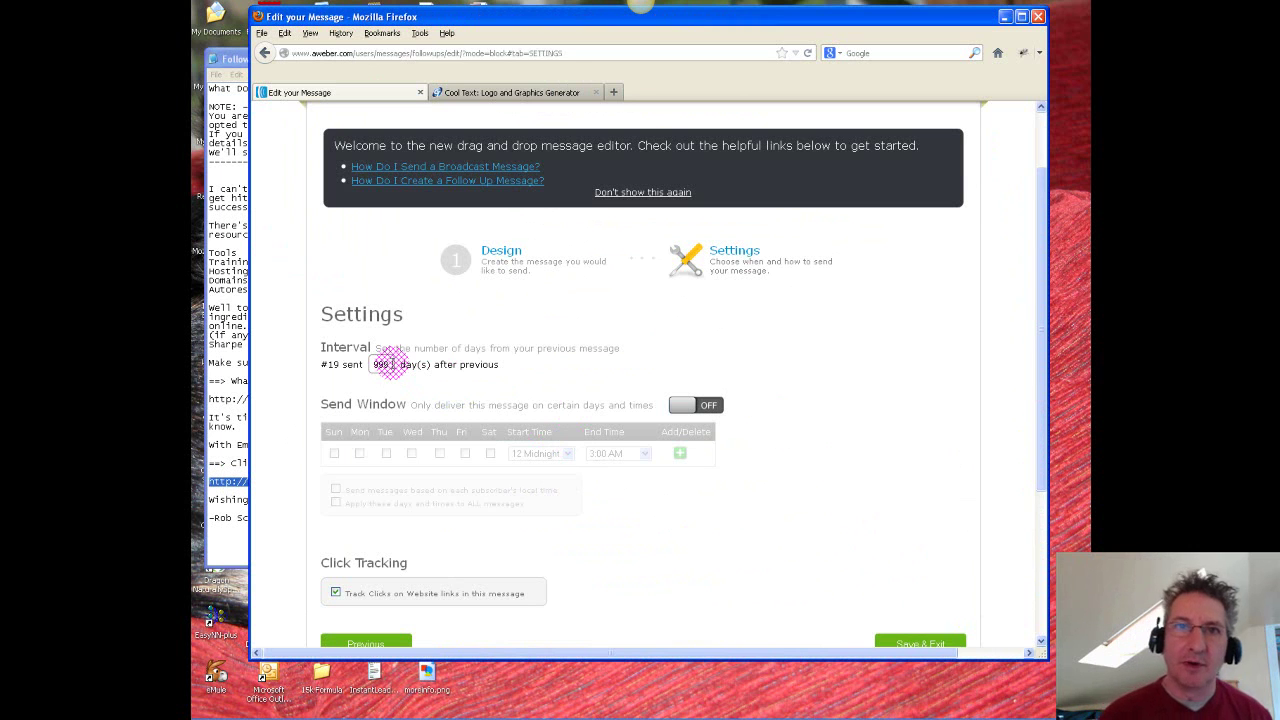
double_click(380, 364)
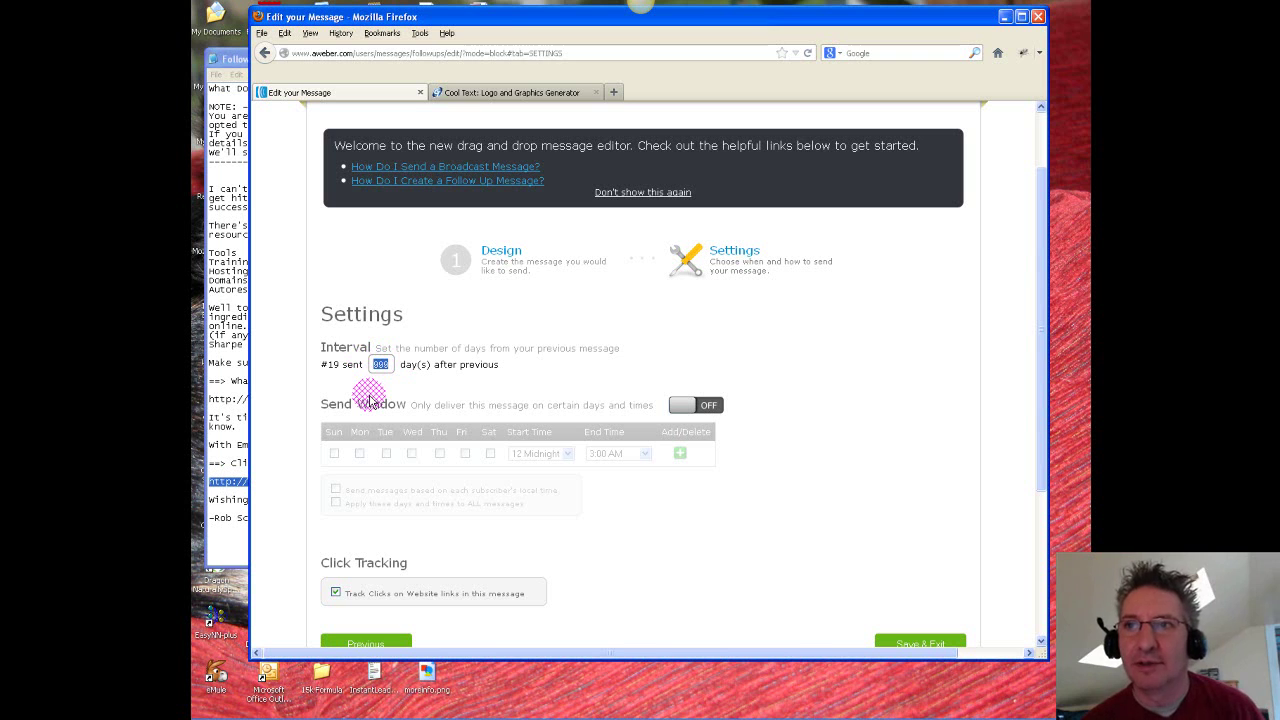
text(0)
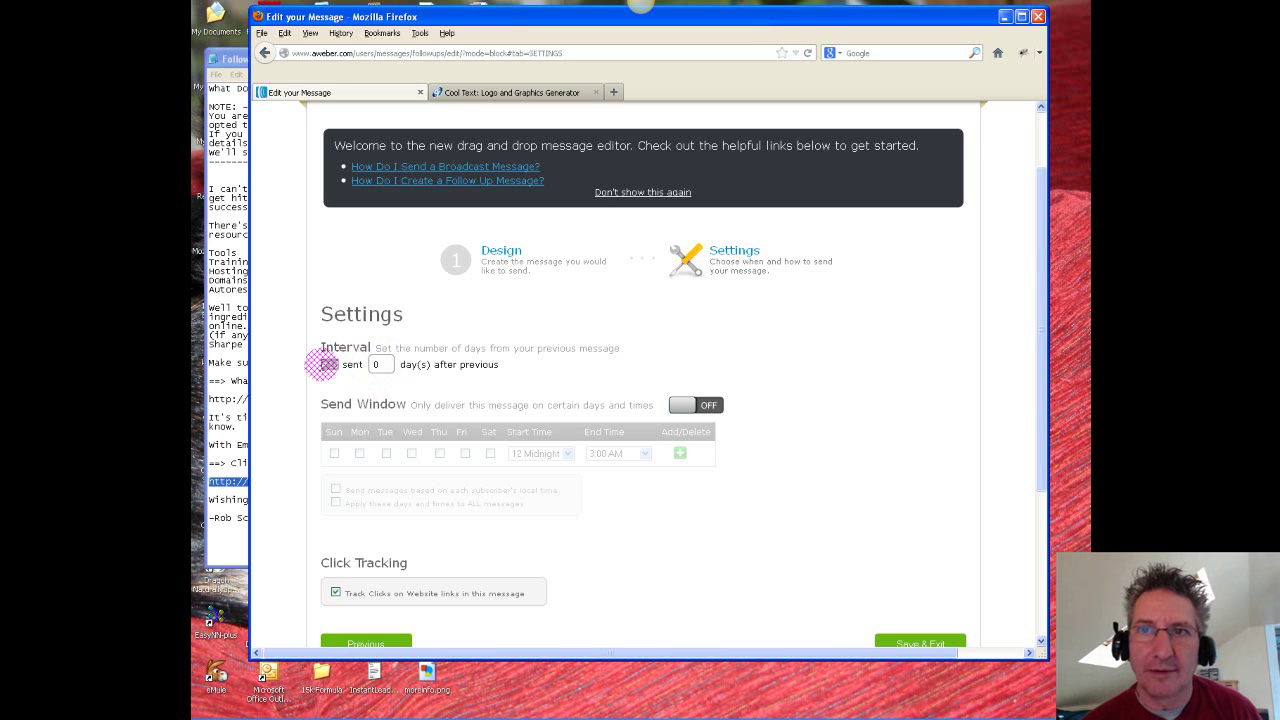
drag(333, 364, 320, 360)
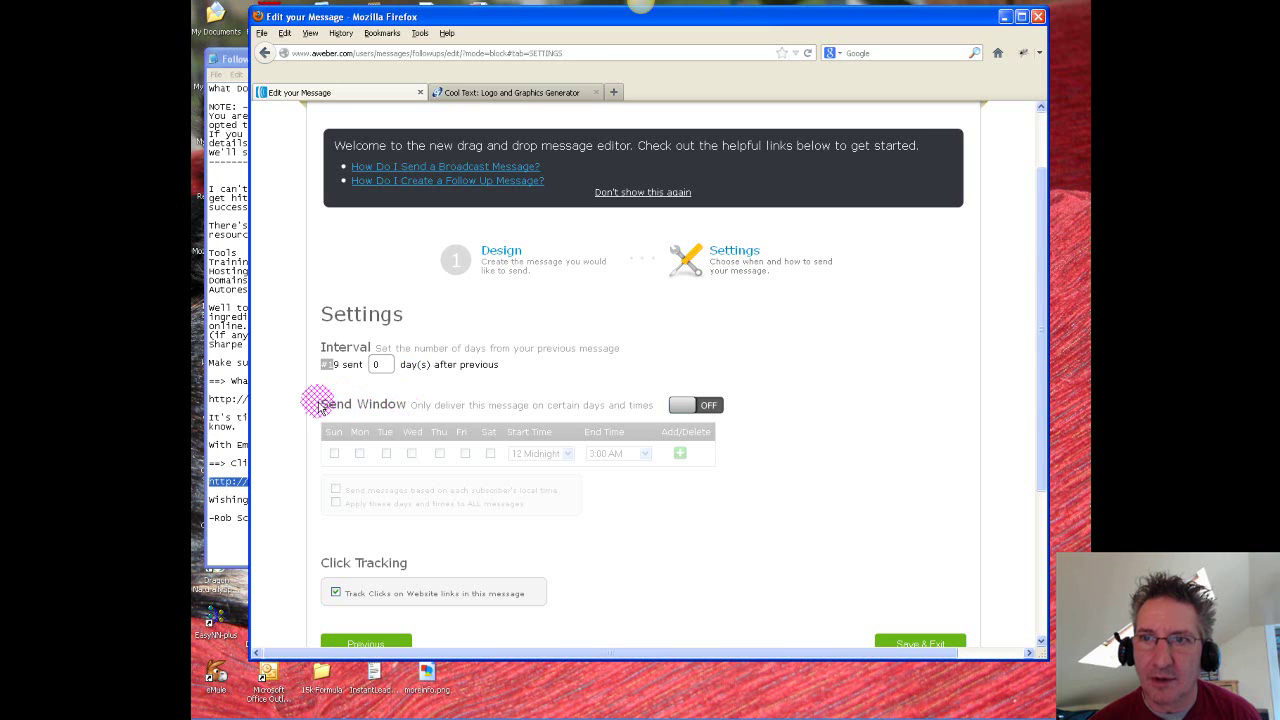
drag(320, 400, 323, 423)
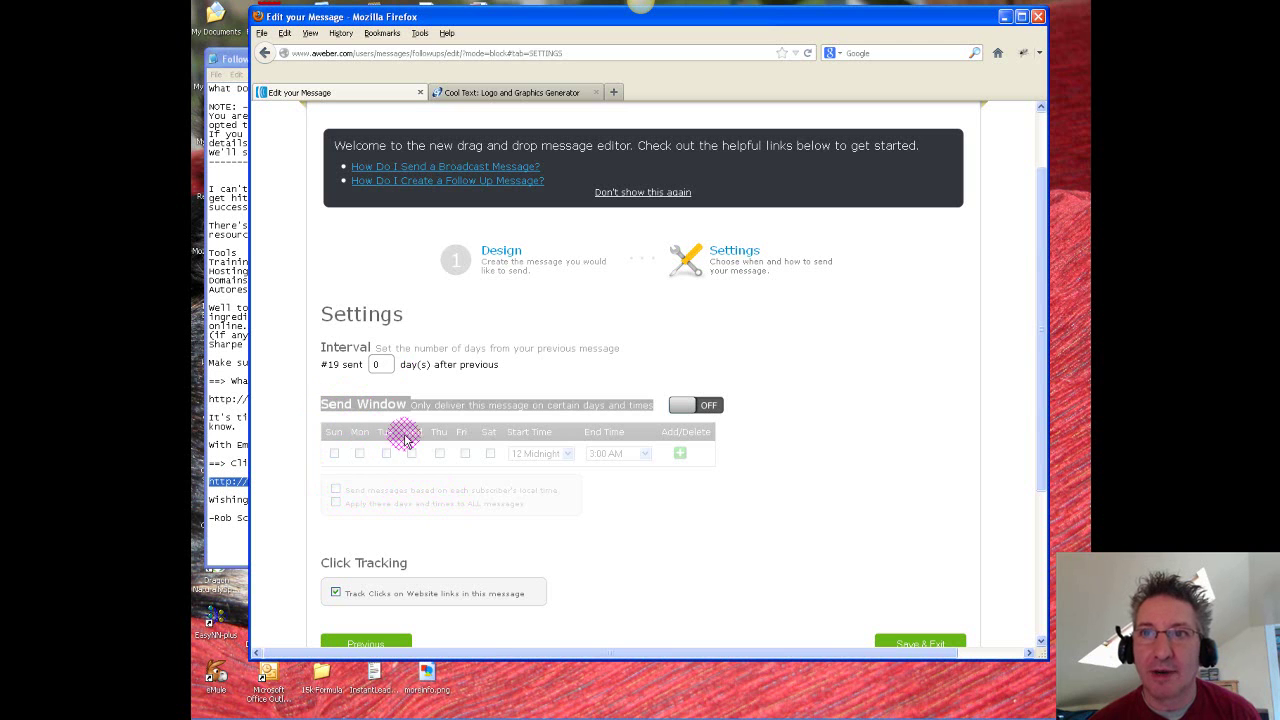
click(310, 367)
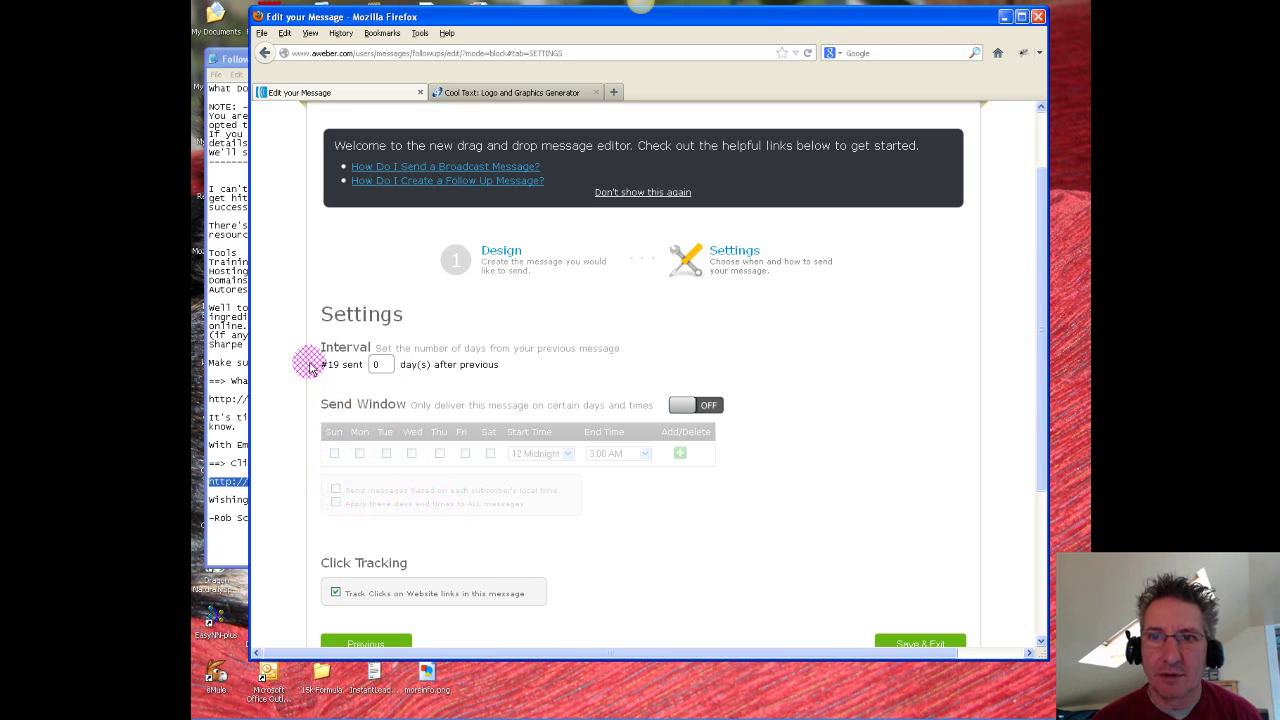
Step: Save the message and exit the editor, then locate it at the end of the Follow Up Messages list
scroll(452, 532, down, 1)
scroll(450, 530, down, 2)
click(336, 513)
click(941, 568)
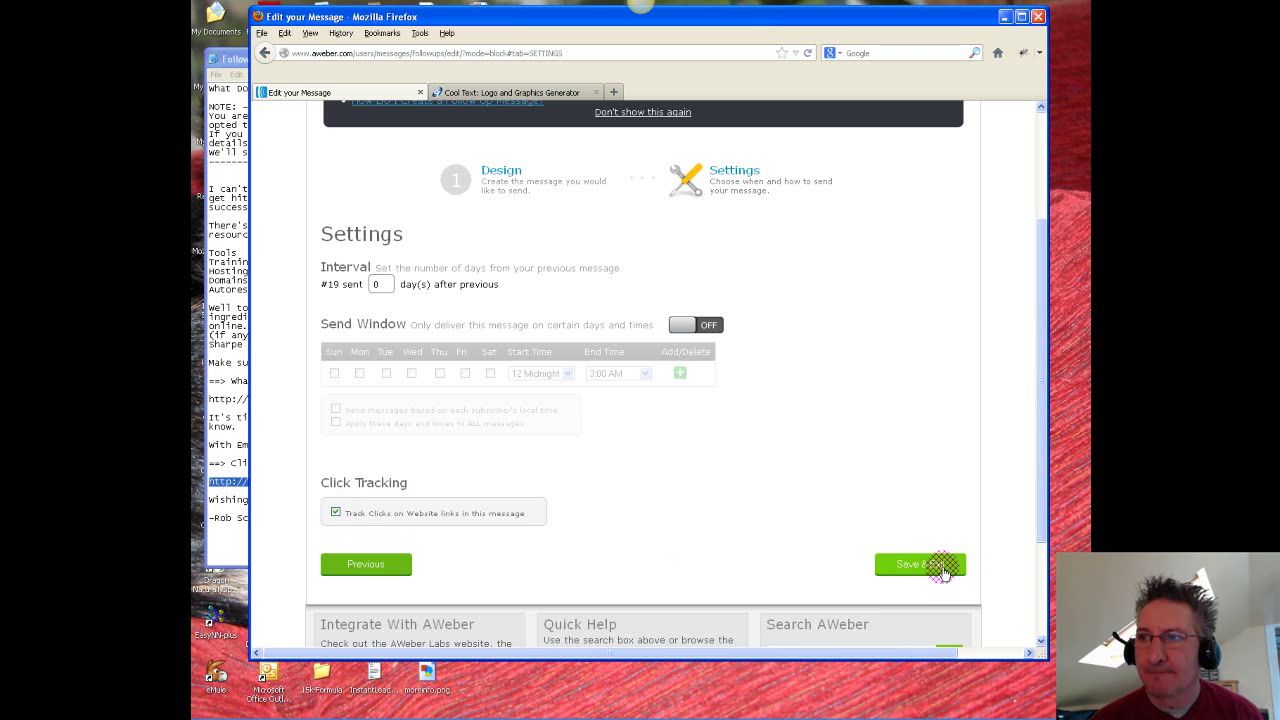
click(937, 571)
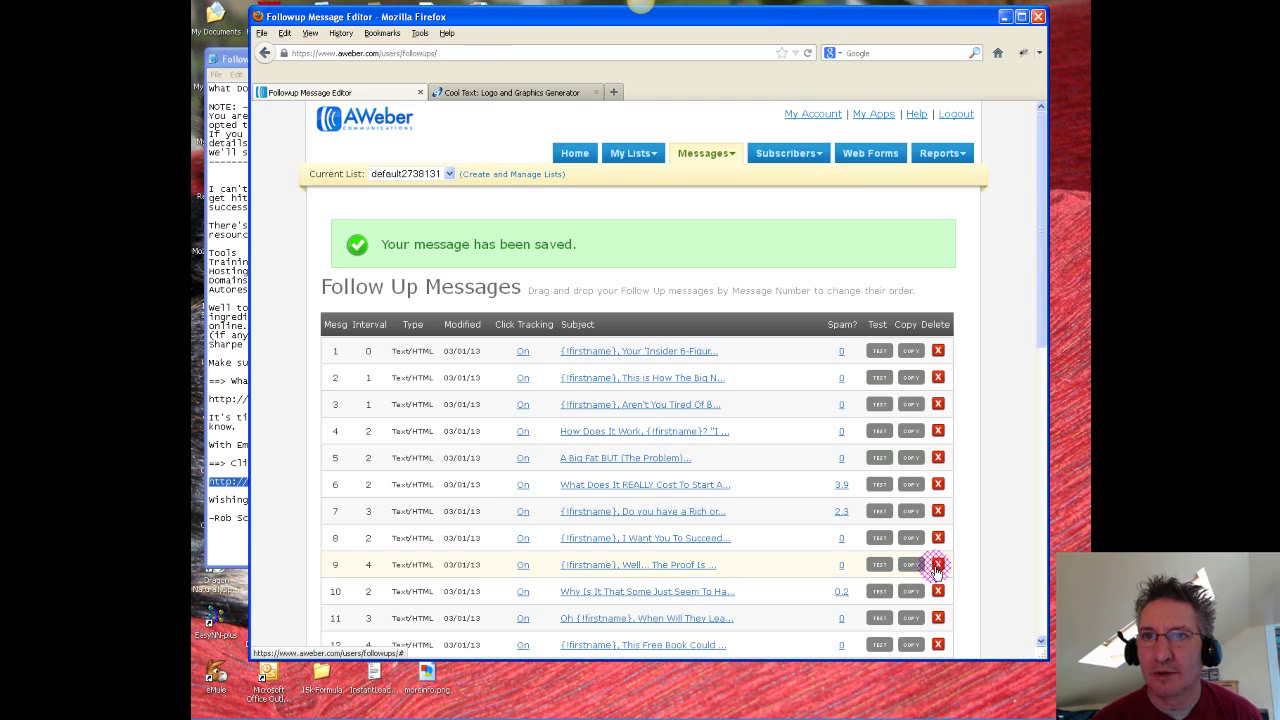
drag(1037, 277, 1026, 463)
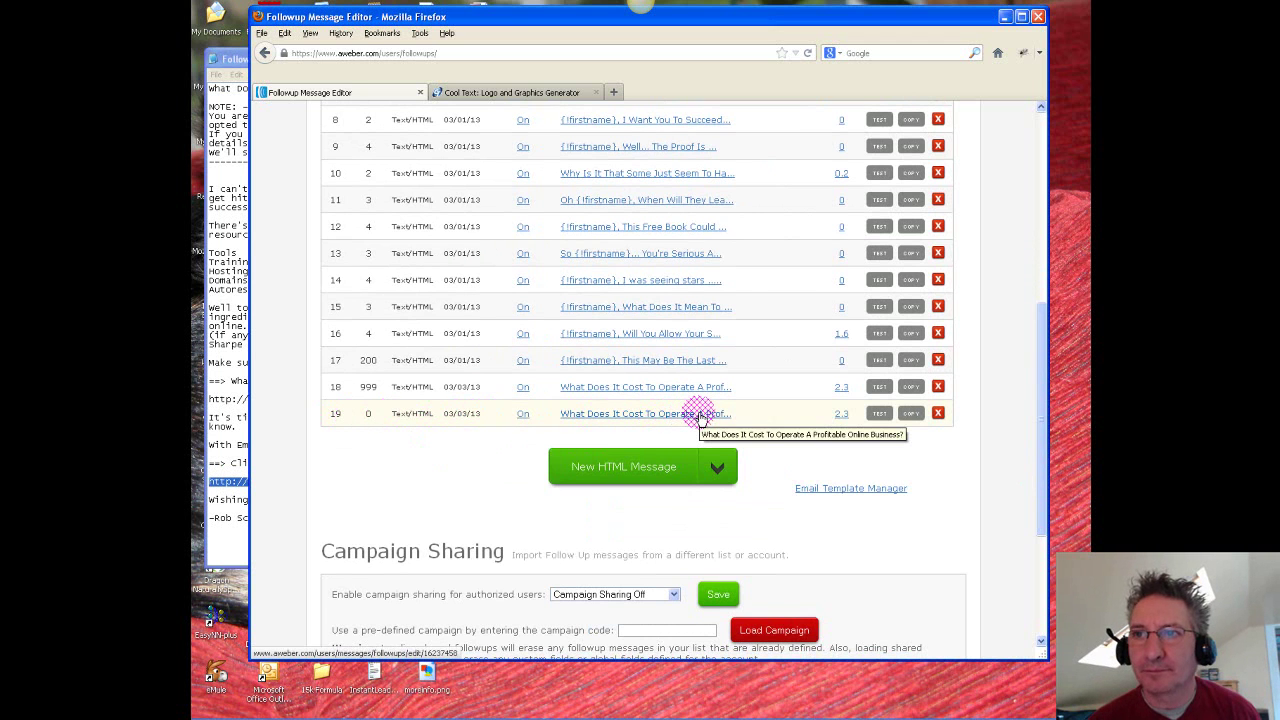
click(668, 418)
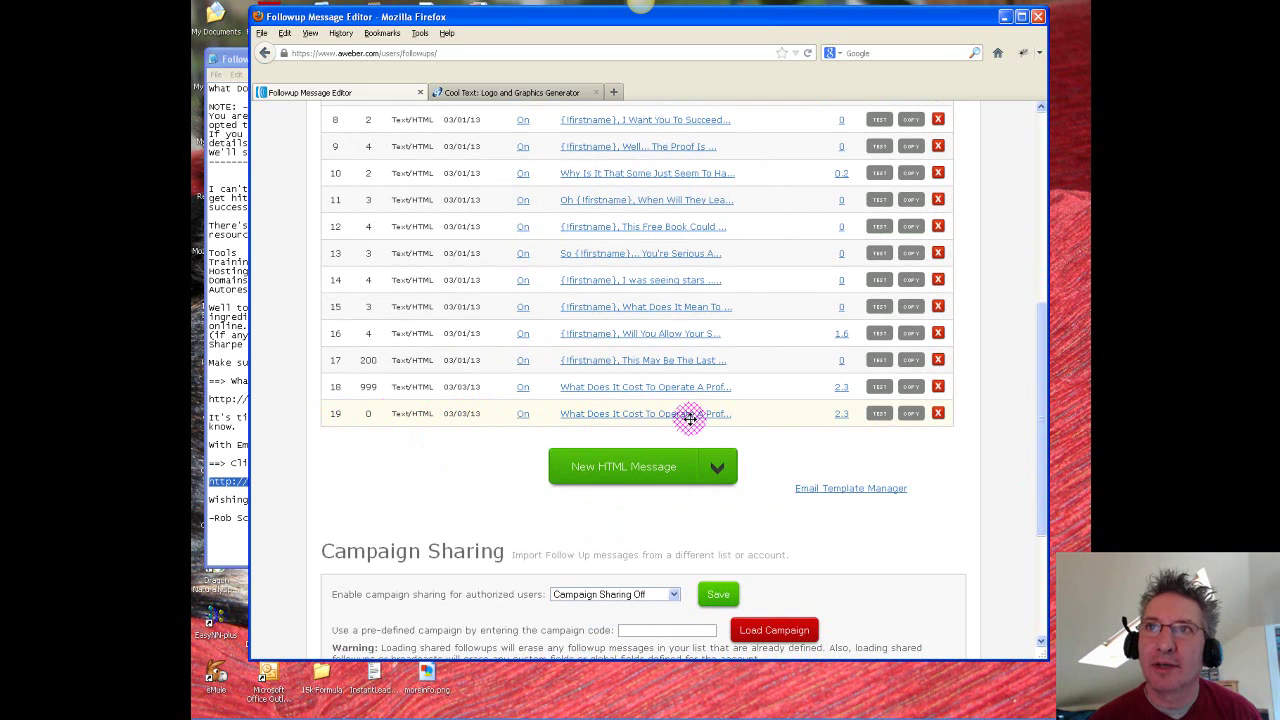
Step: Switch to the Cool Text site, look over its logo styles and open the Super Scripted design
click(519, 92)
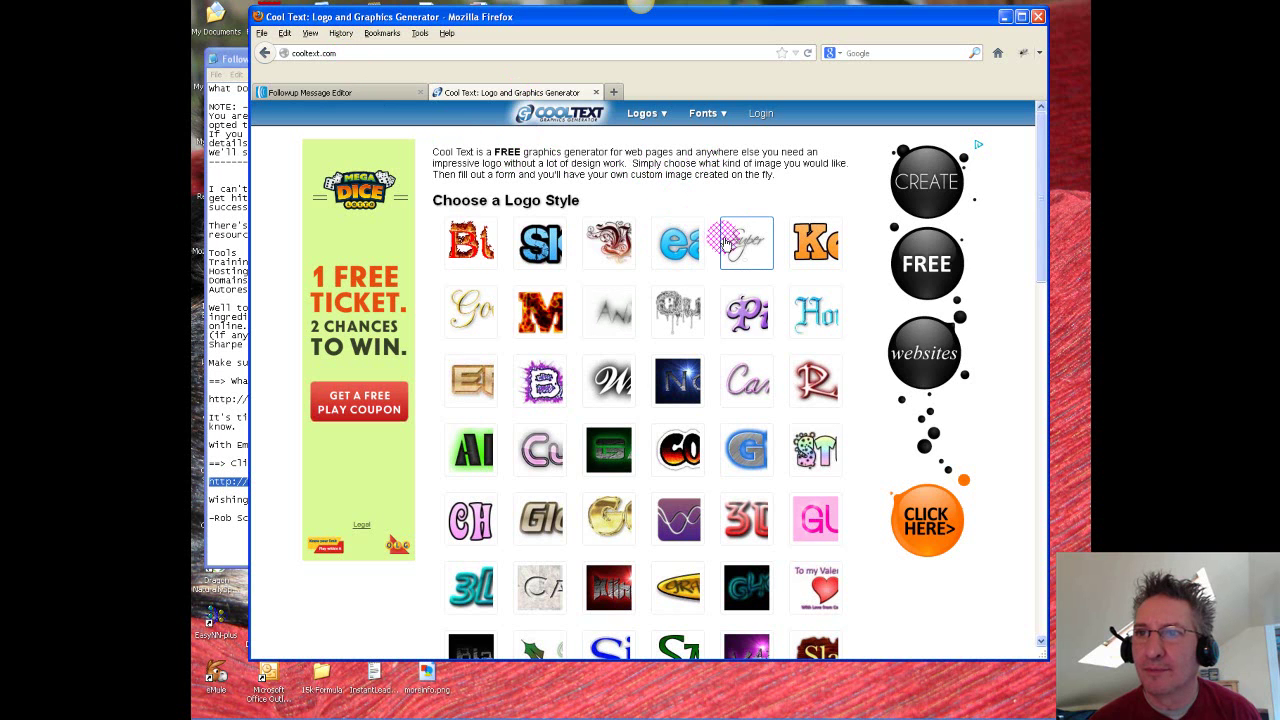
mouse_move(735, 245)
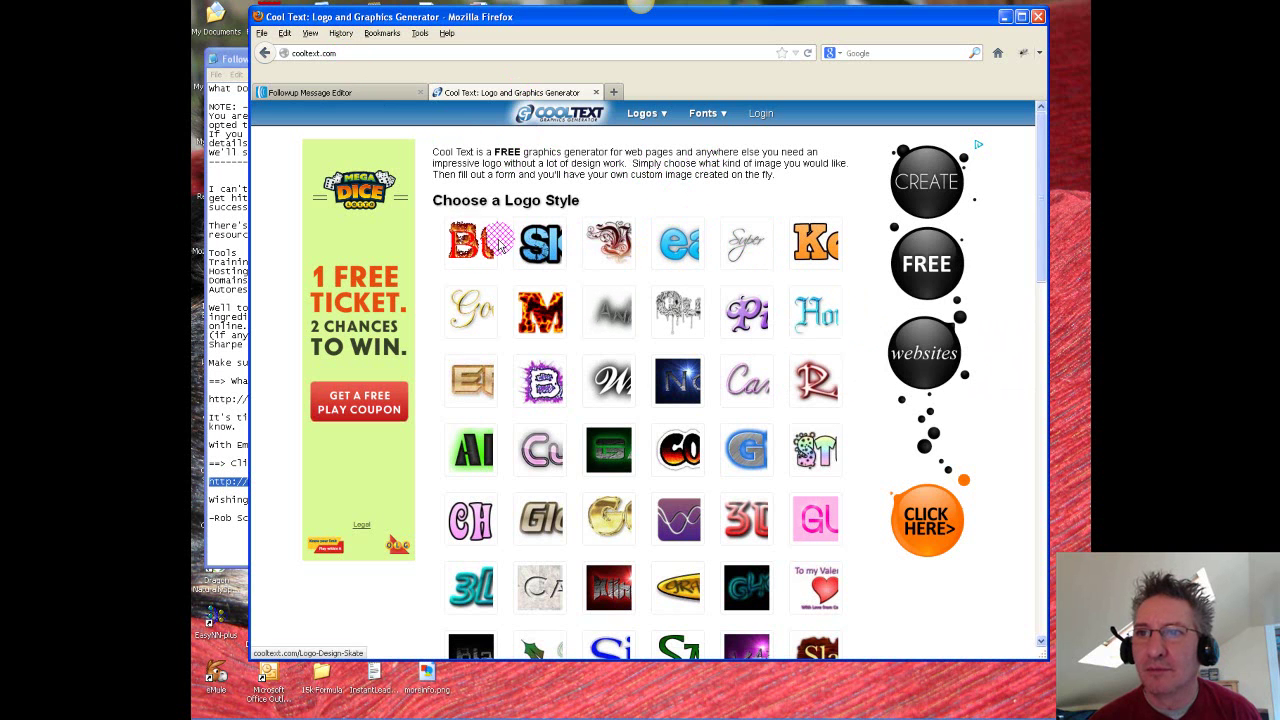
mouse_move(474, 388)
scroll(474, 390, down, 4)
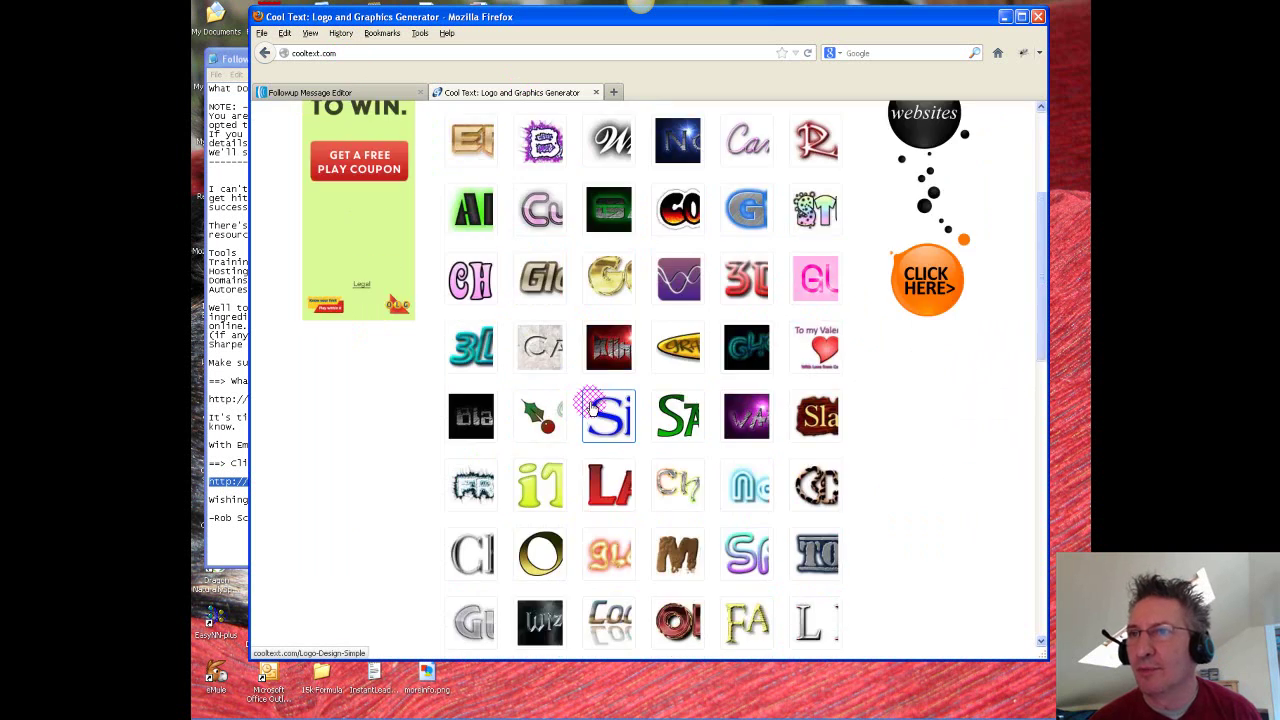
scroll(566, 407, up, 4)
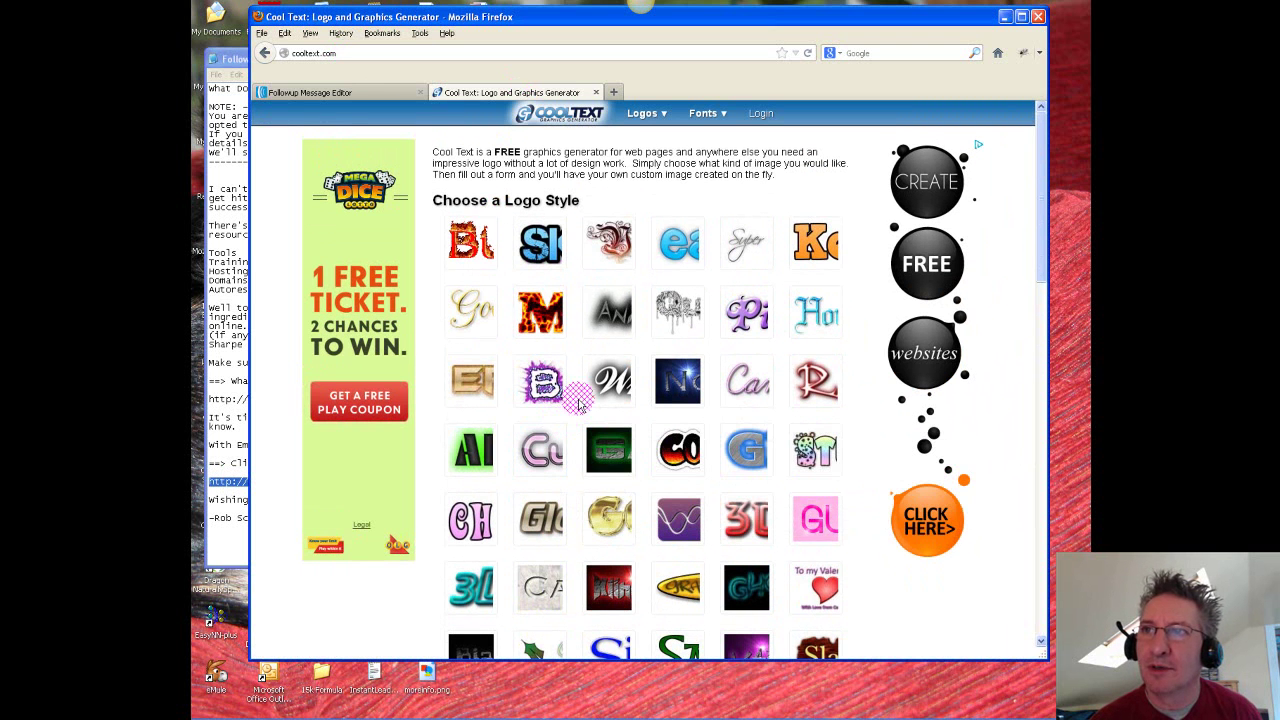
click(745, 248)
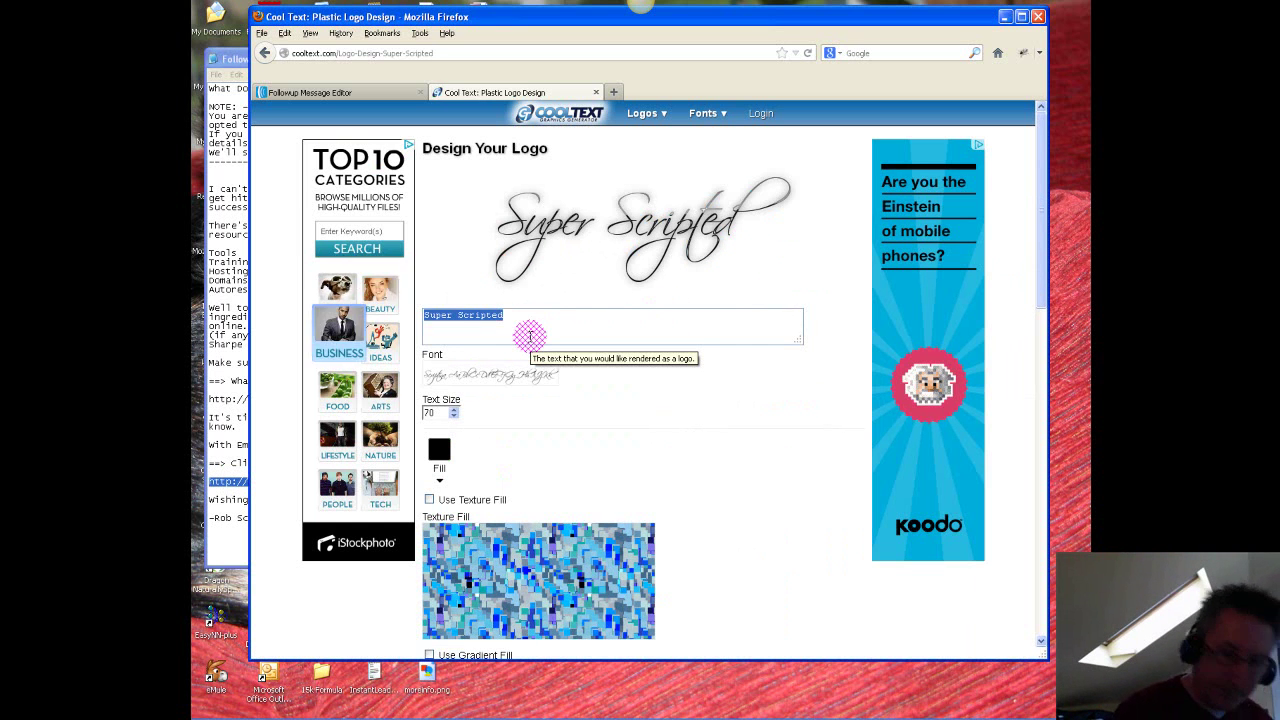
Step: Replace the sample text of the Super Scripted logo with the sender's full name
text(Rob C S)
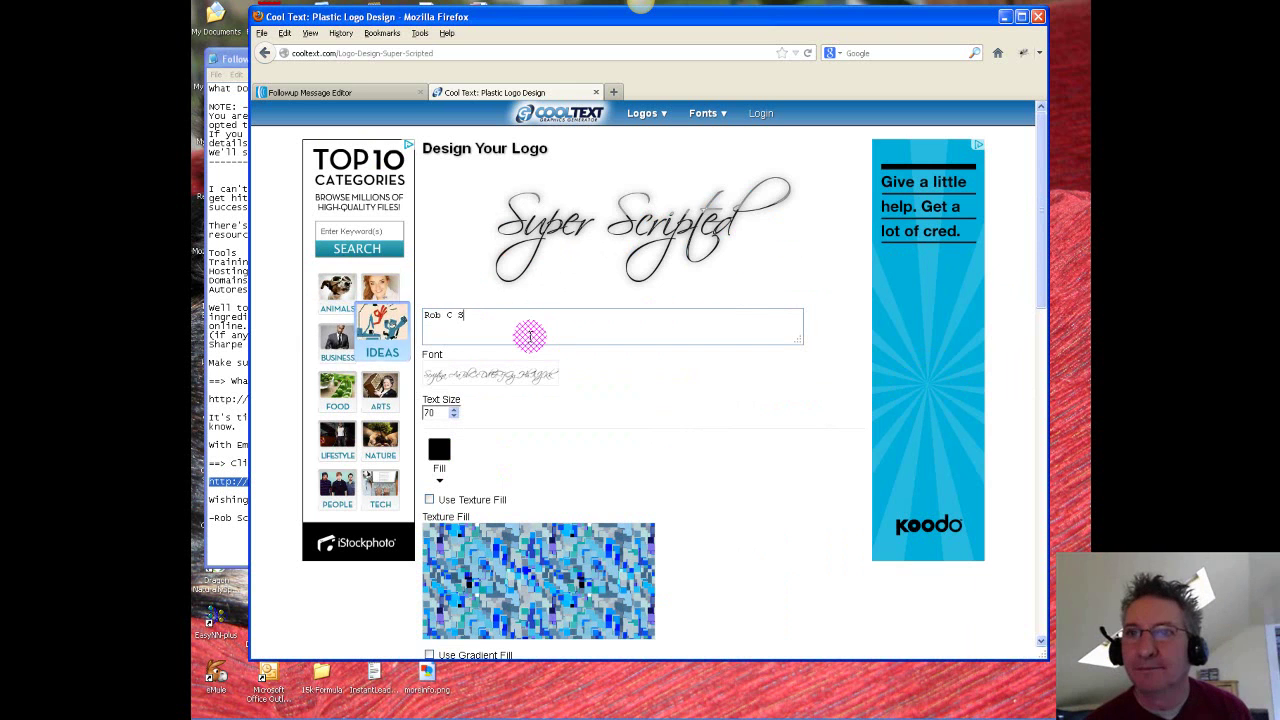
text(chofie)
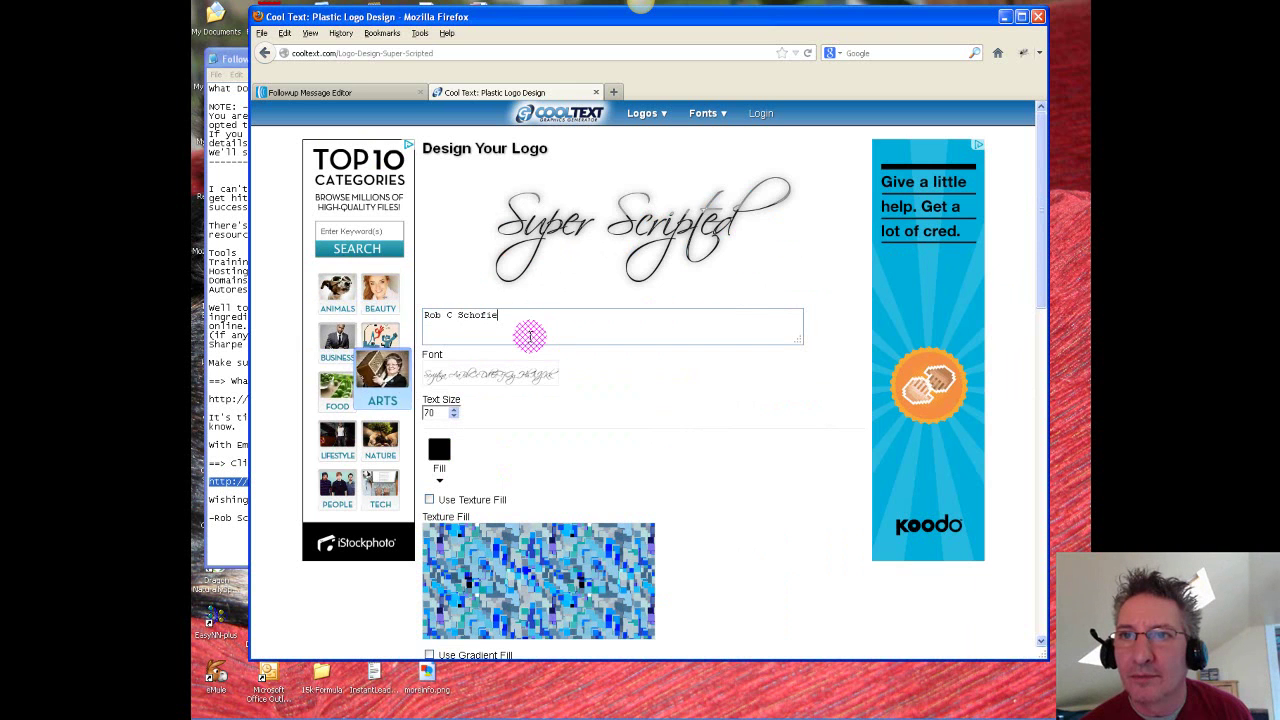
text(ld)
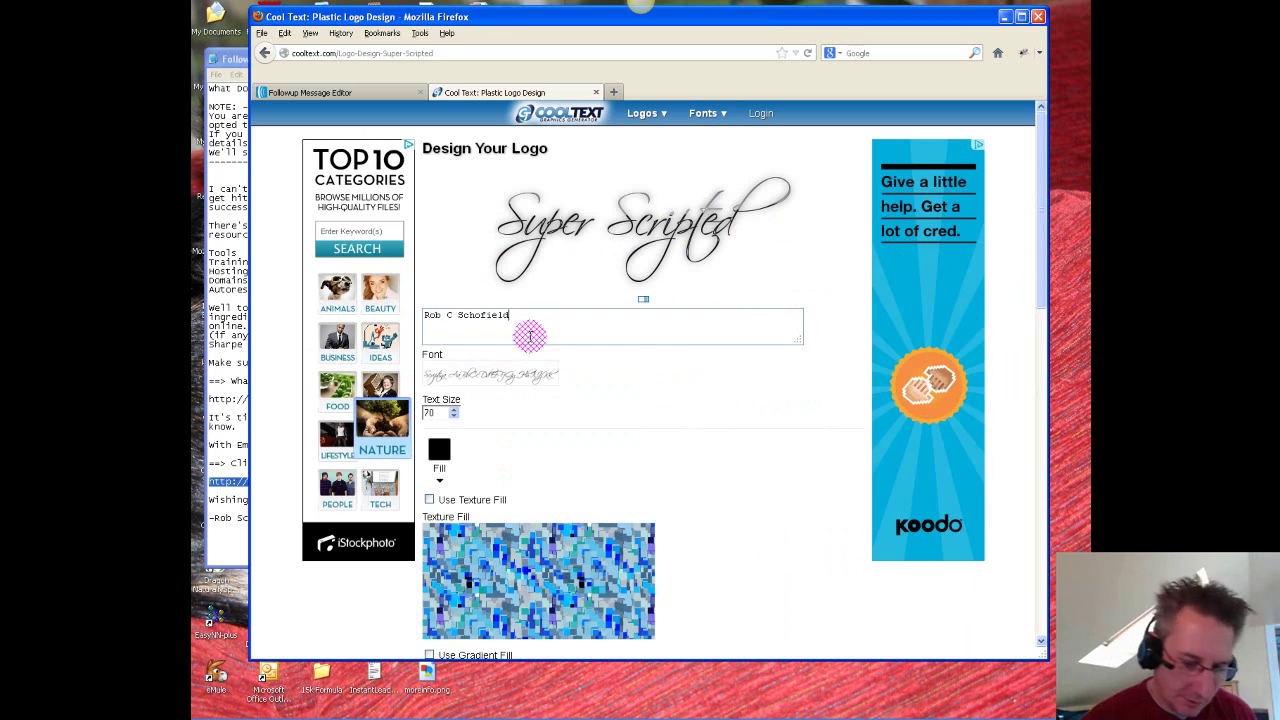
Step: Set the signature logo's text size to 30 and apply it to the preview
click(432, 411)
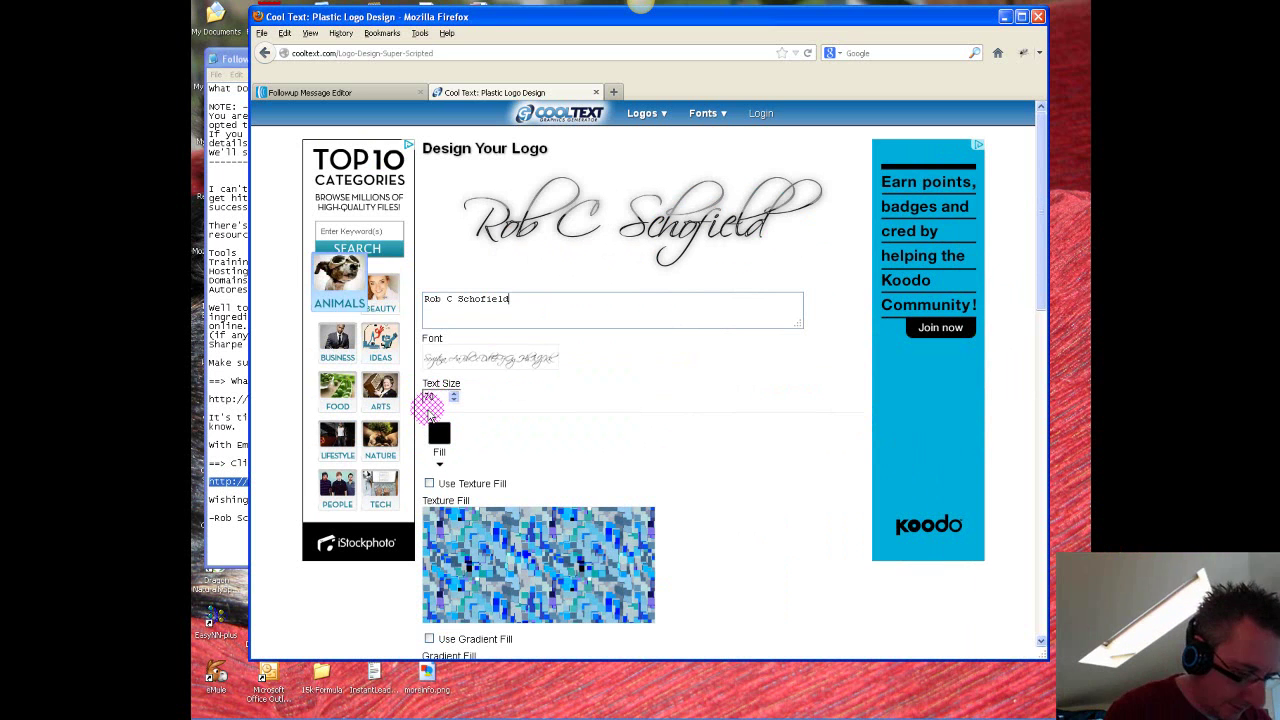
click(443, 402)
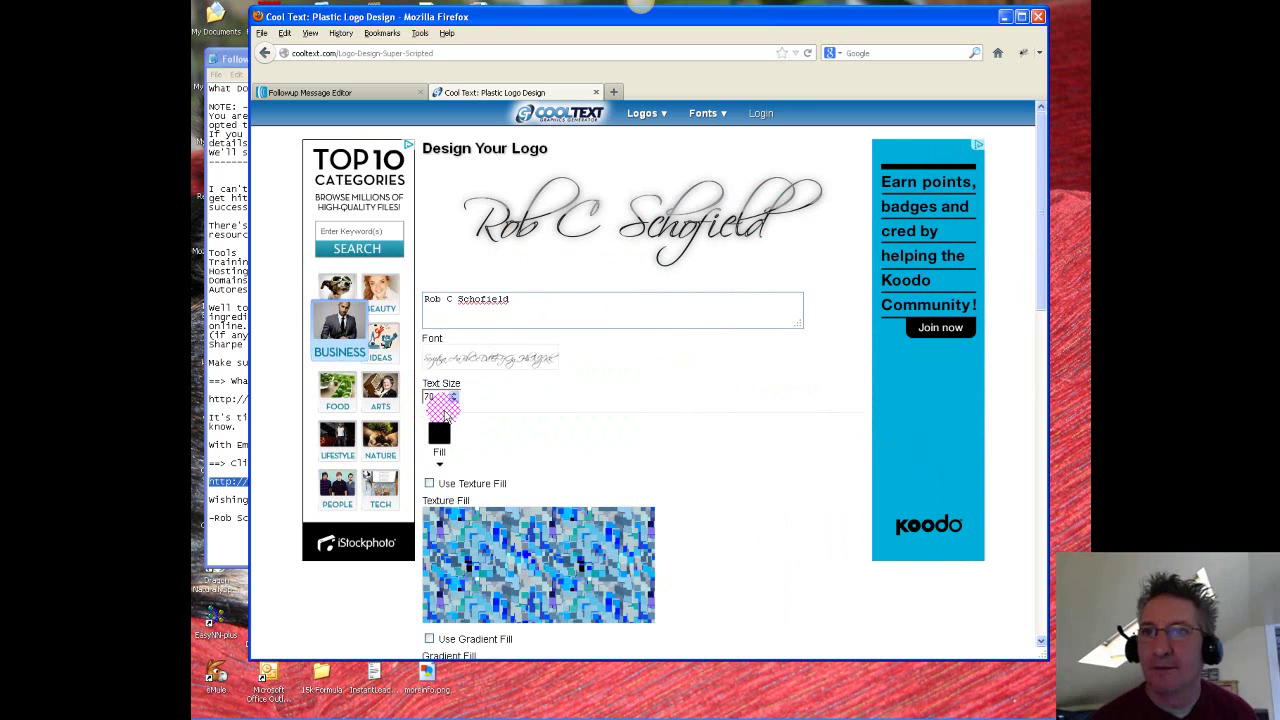
key(BackSpace)
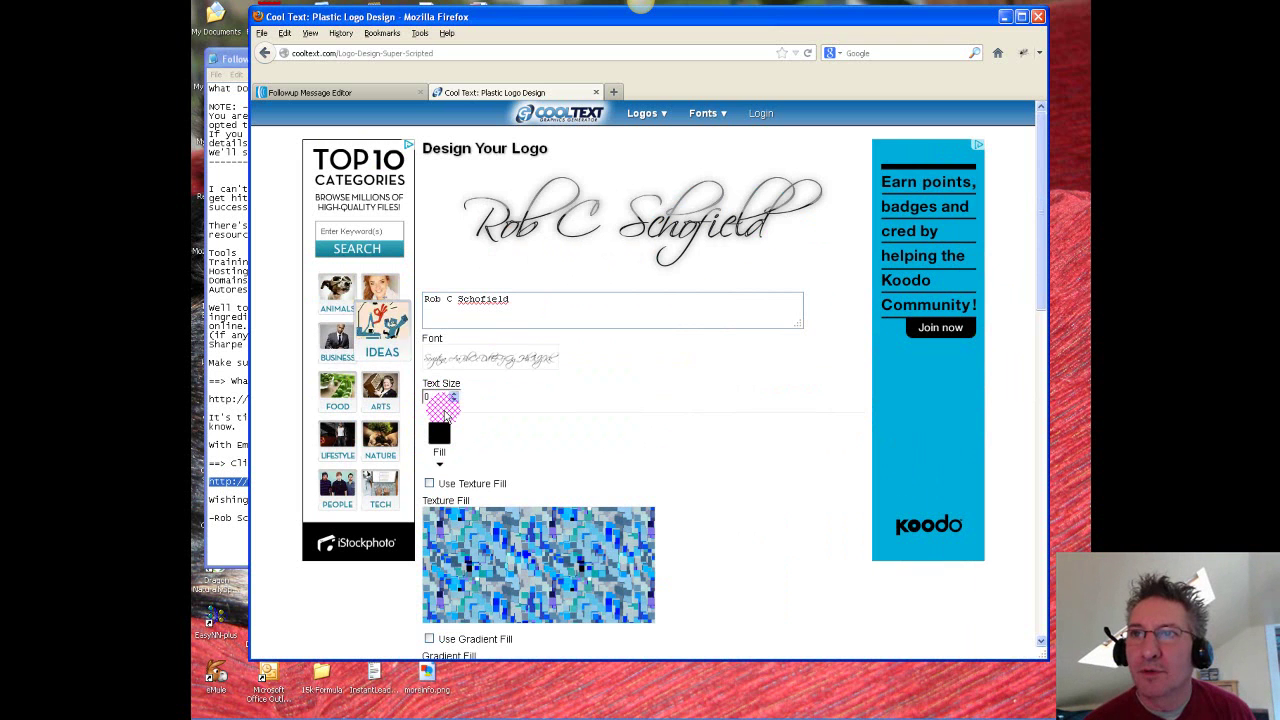
text(3)
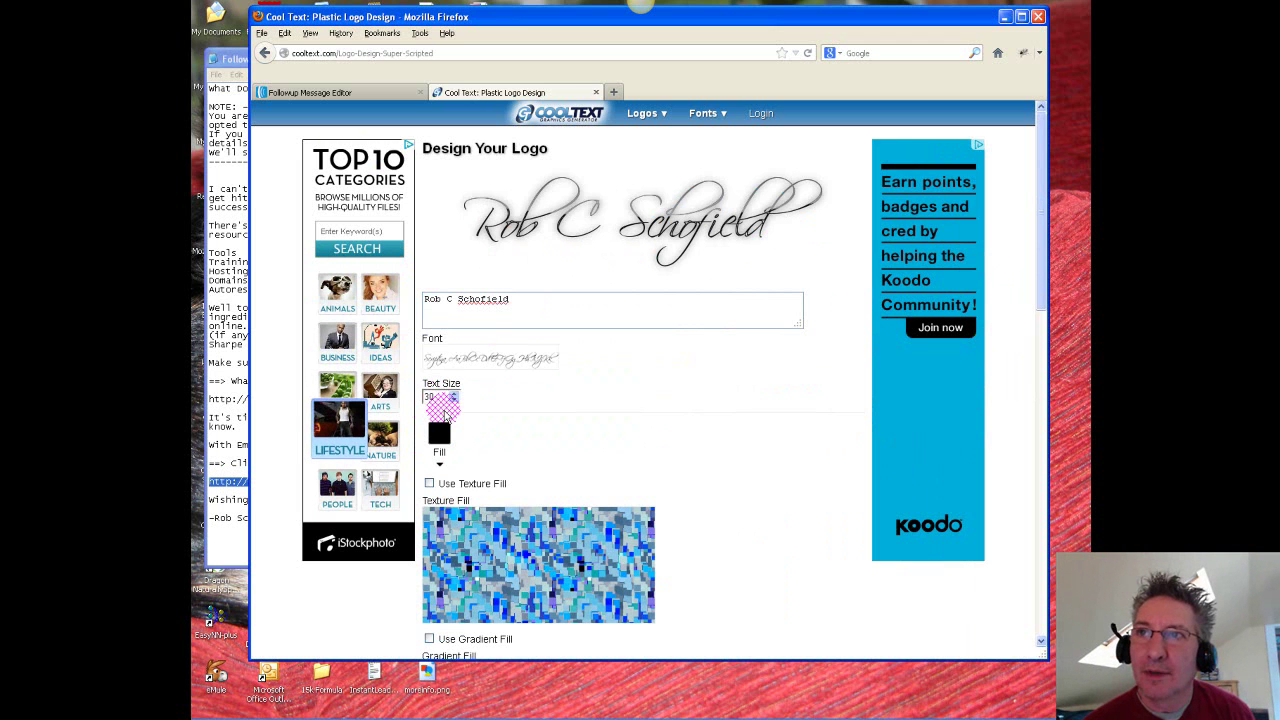
click(506, 404)
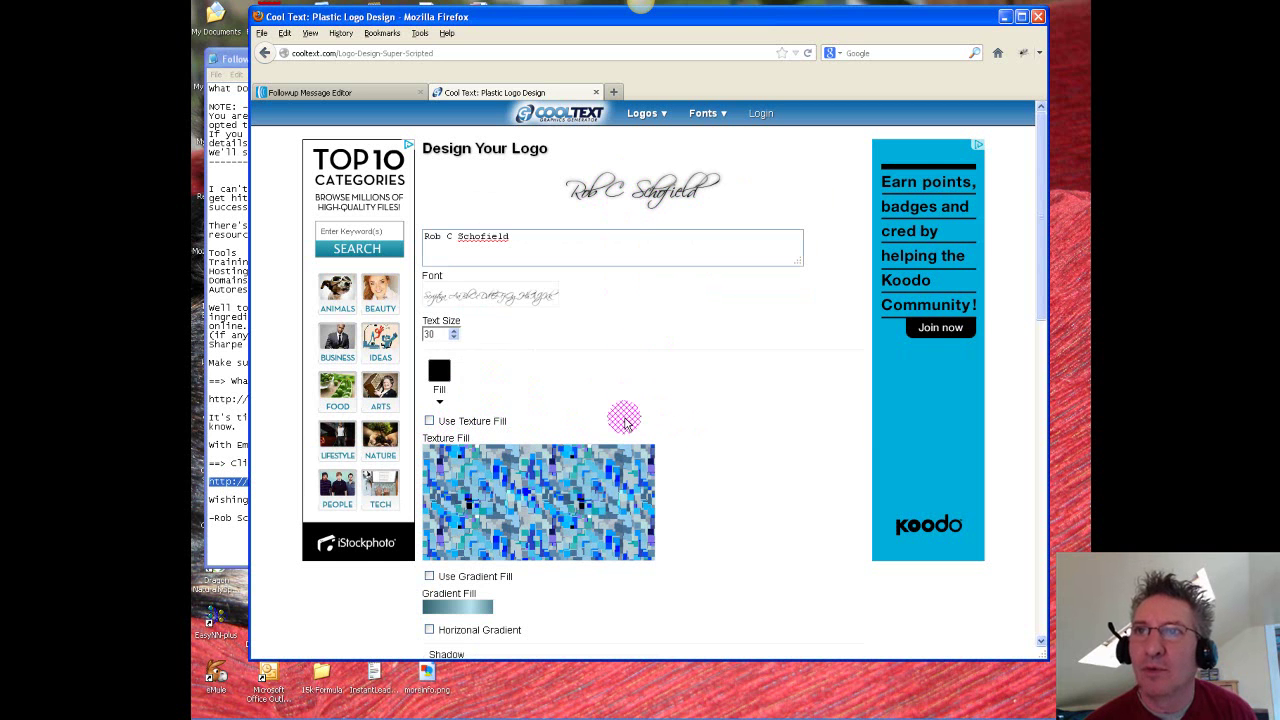
Step: Review the remaining logo options, create the signature logo image and return to the Follow Up Messages list in AWeber
scroll(706, 428, down, 3)
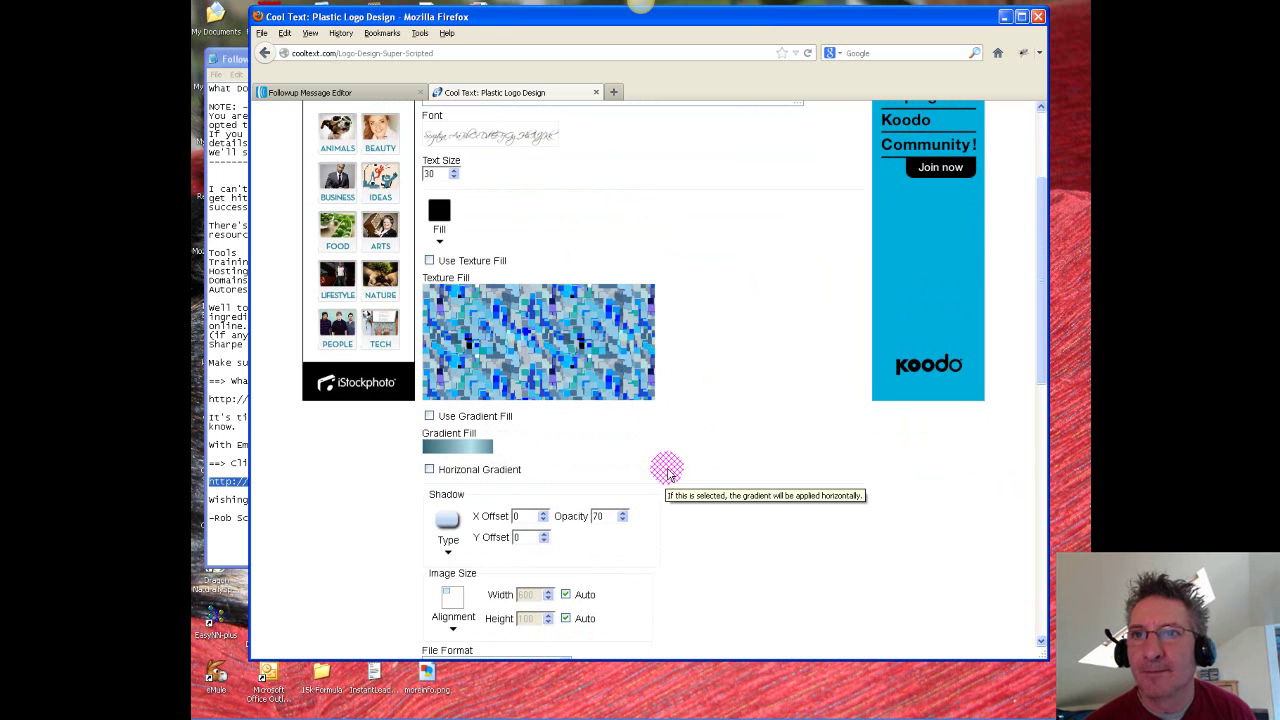
scroll(697, 380, up, 3)
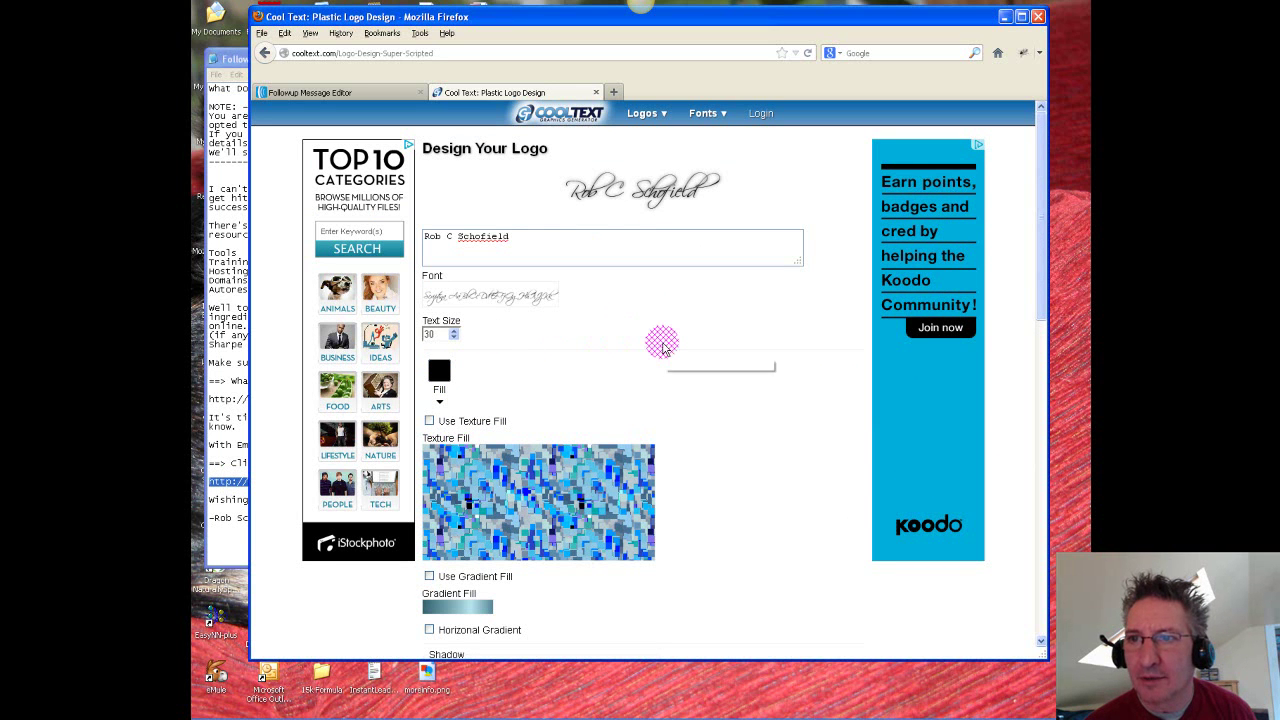
scroll(680, 425, down, 3)
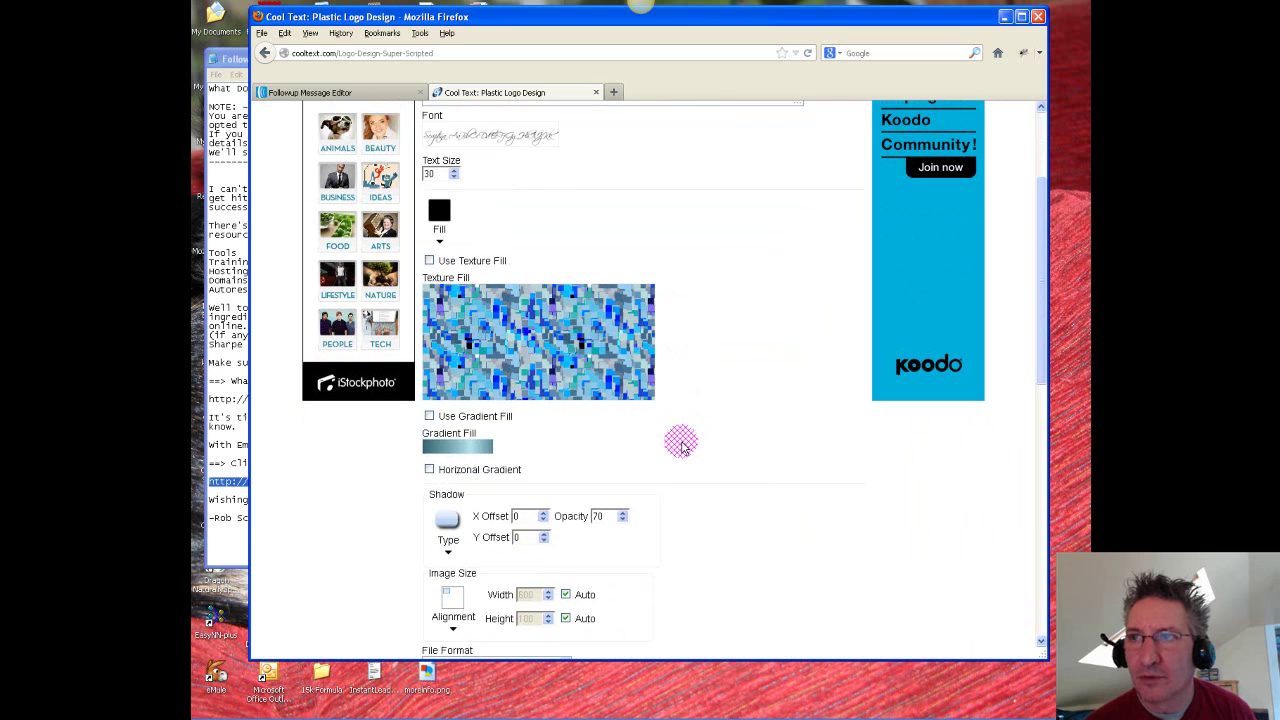
scroll(684, 448, down, 3)
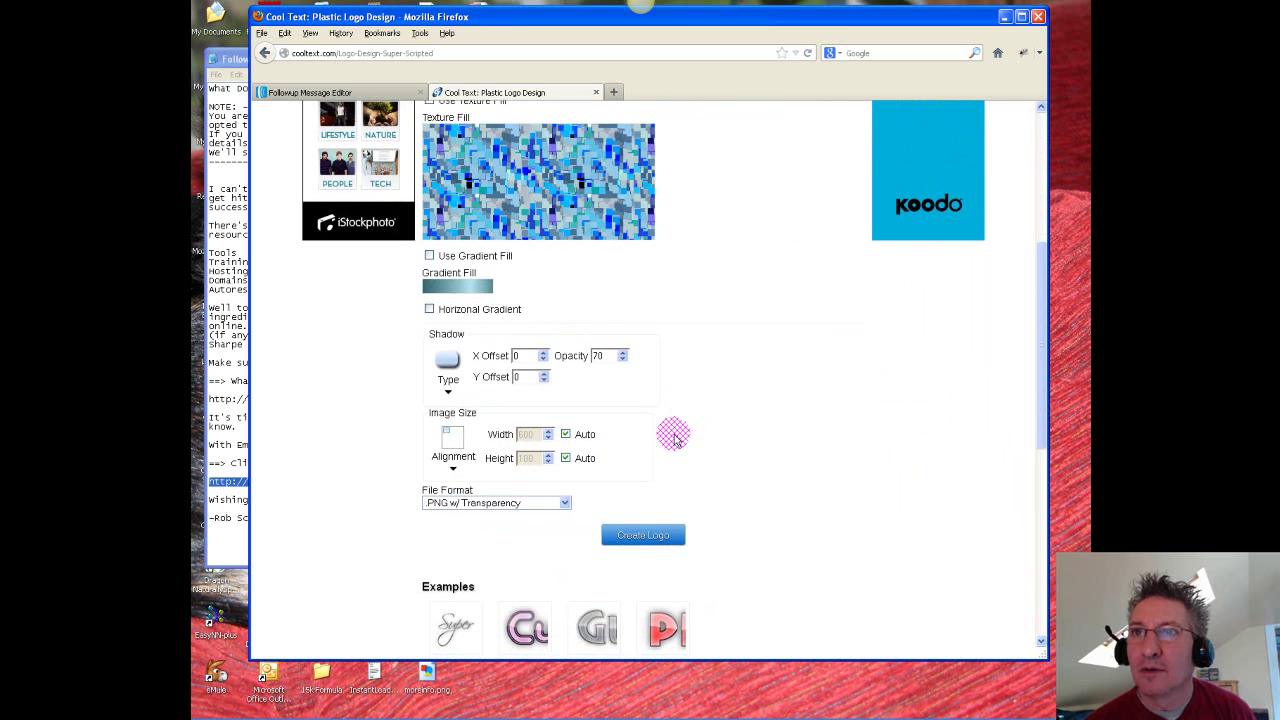
scroll(674, 437, down, 2)
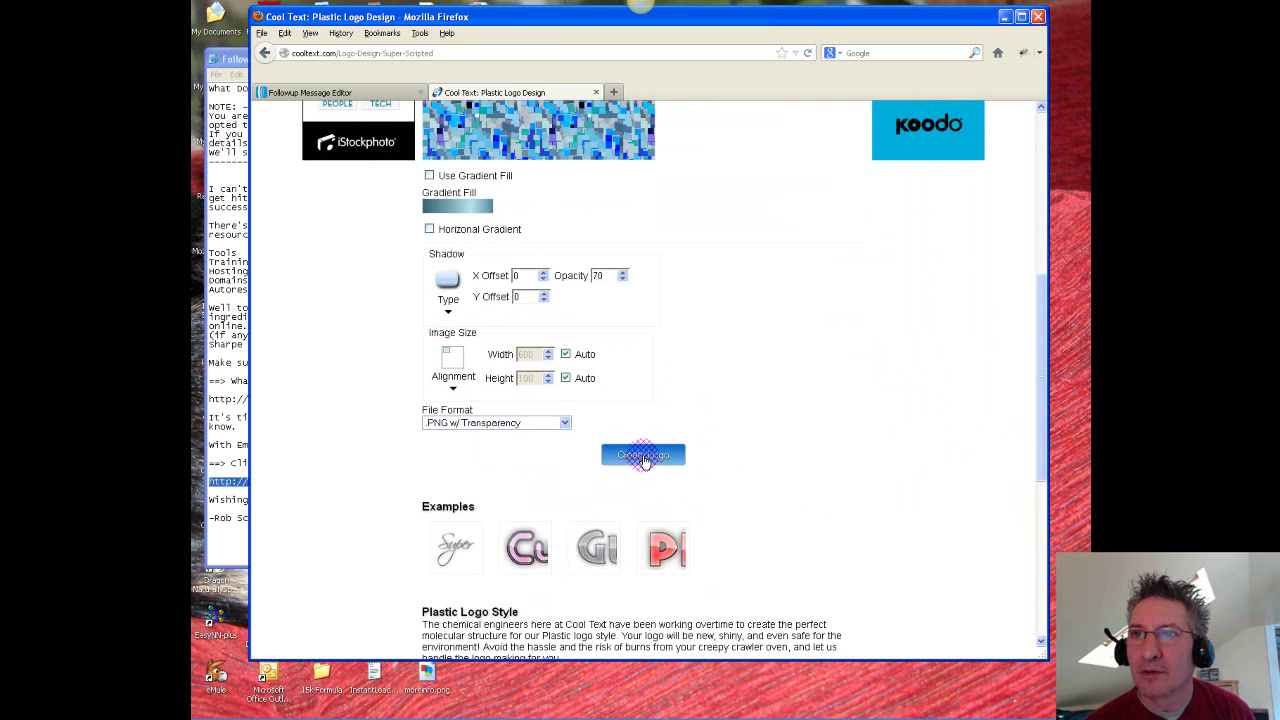
click(643, 456)
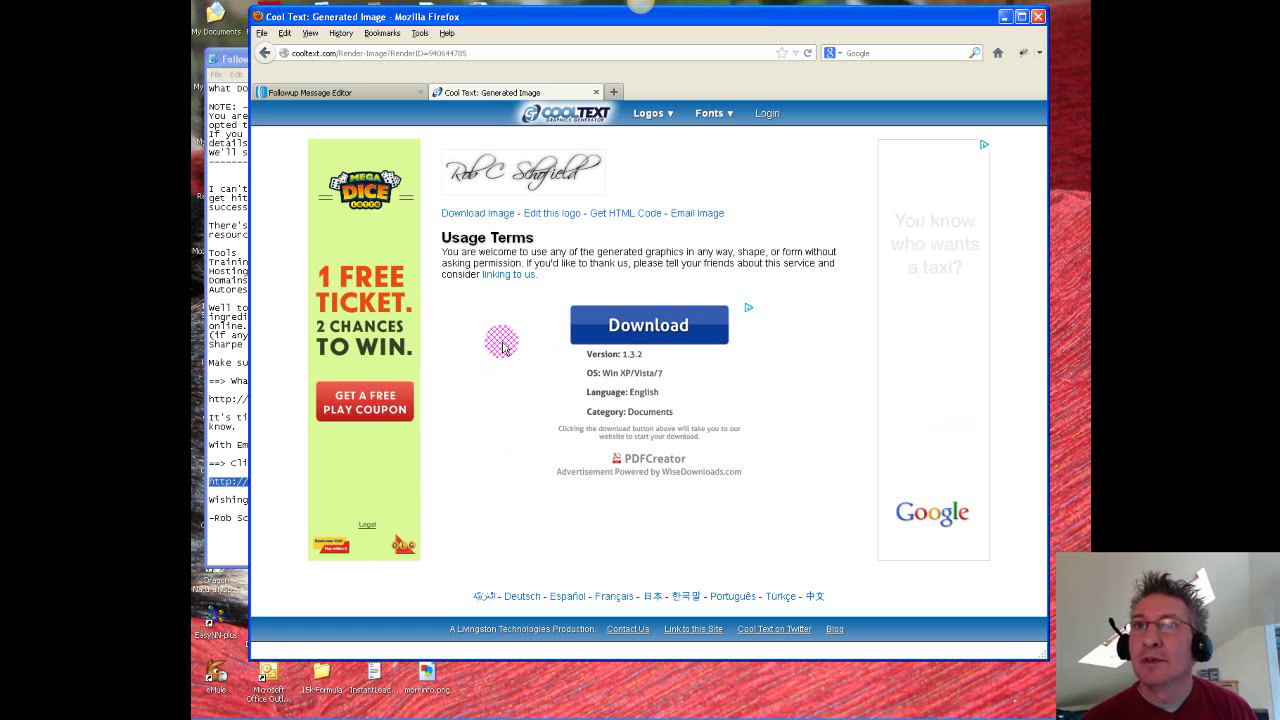
click(374, 93)
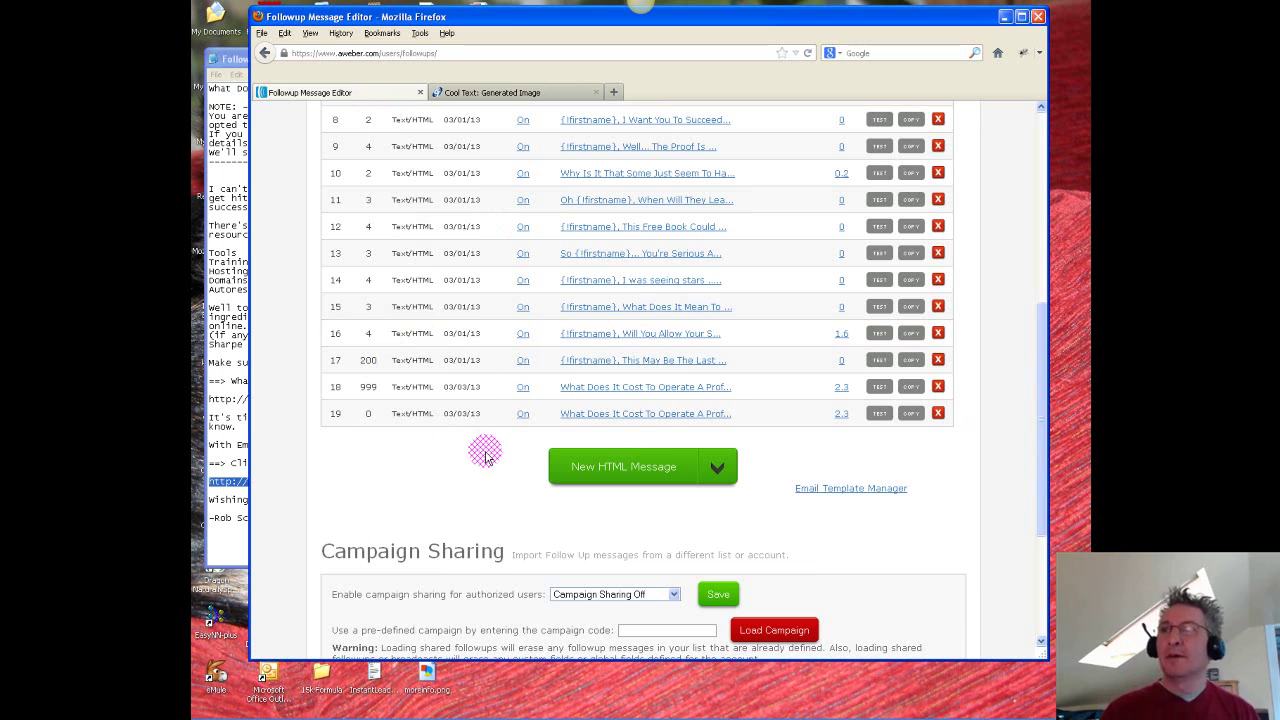